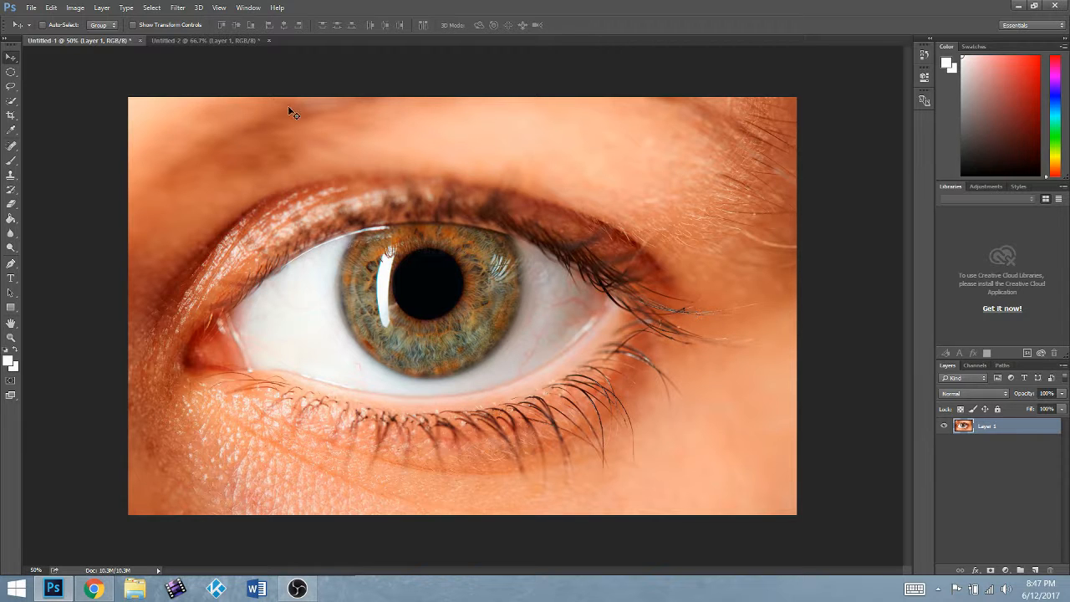
click(204, 41)
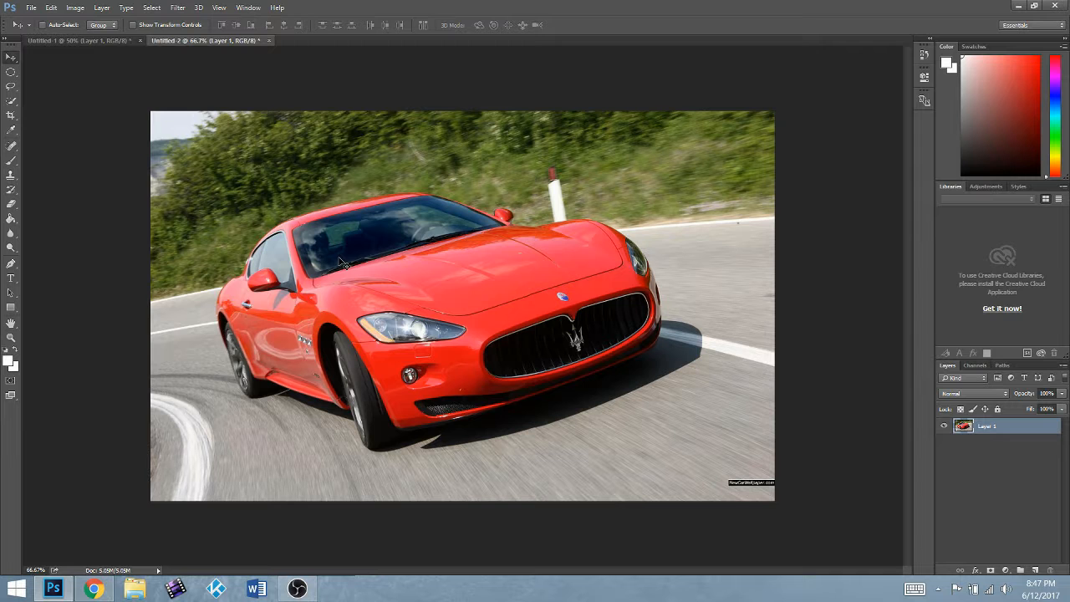
click(77, 41)
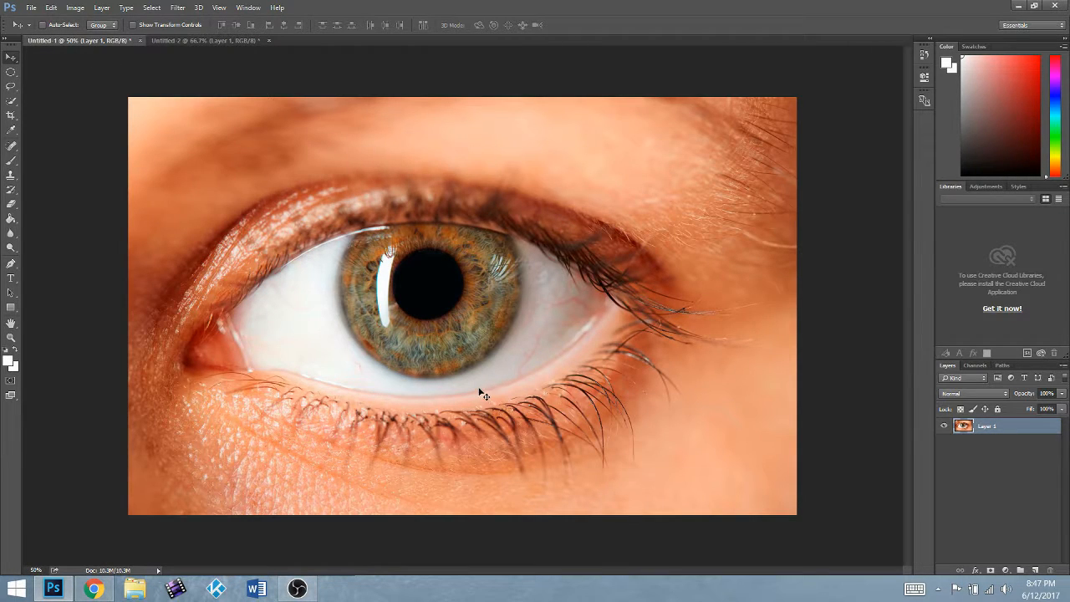
Add an empty layer above the eye photo and draw an elliptical marquee selection around the whole iris
click(1035, 570)
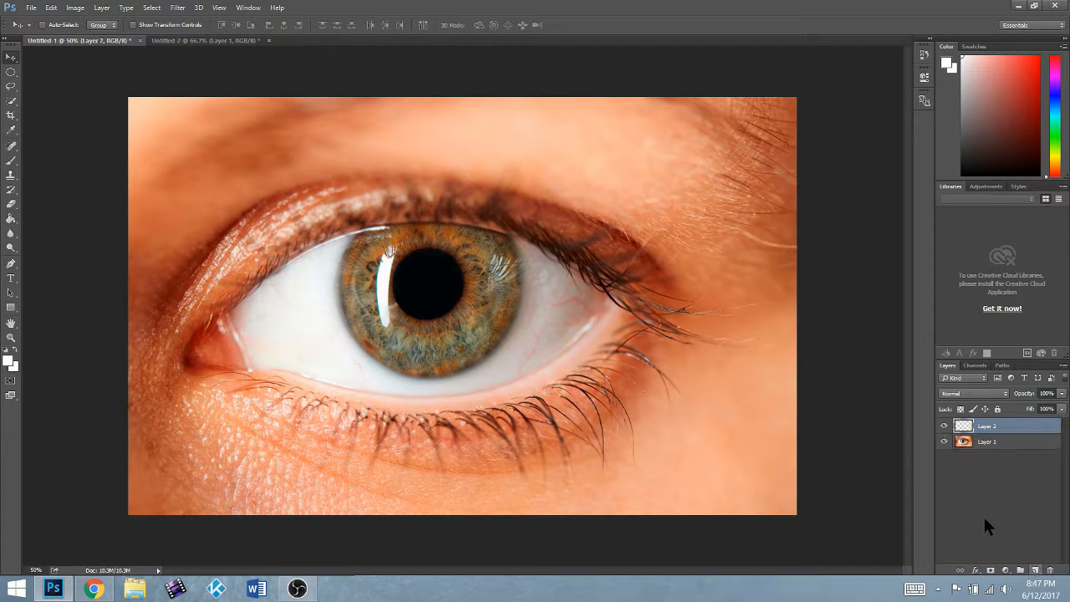
click(7, 73)
right_click(5, 75)
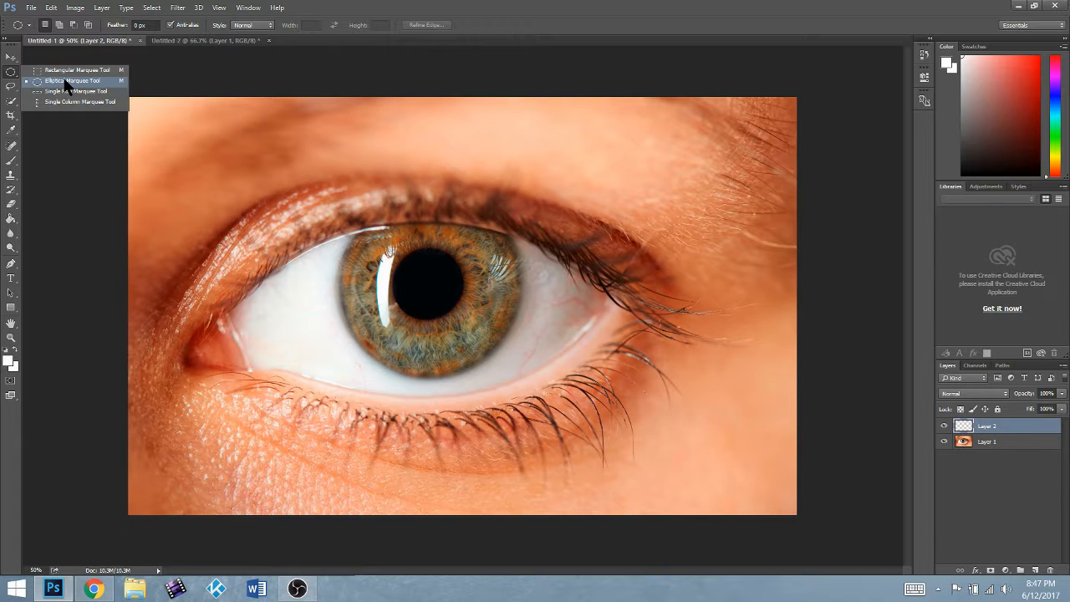
click(66, 81)
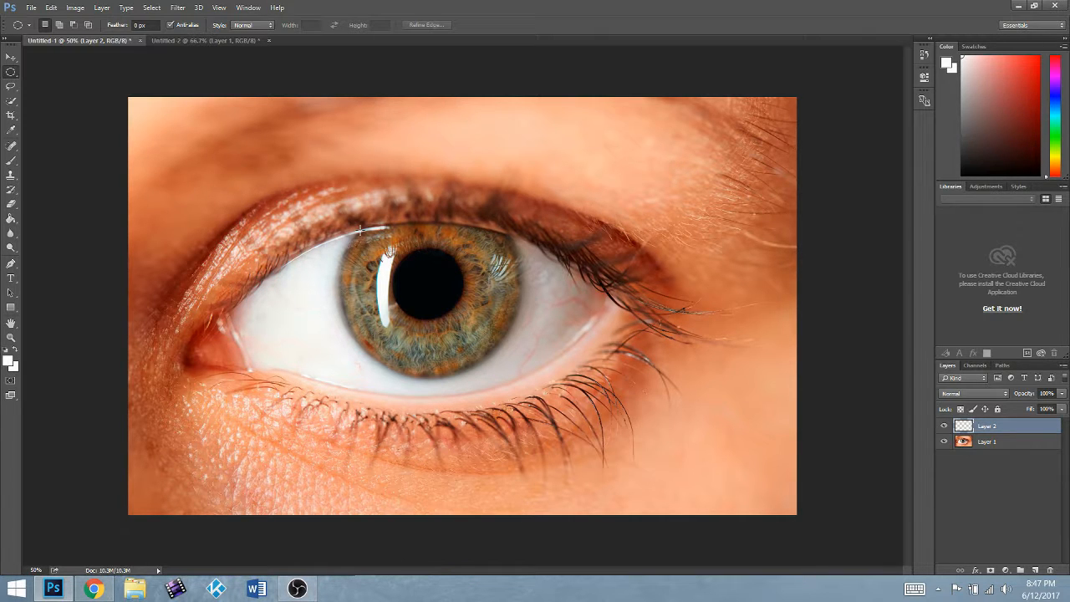
drag(365, 231, 501, 362)
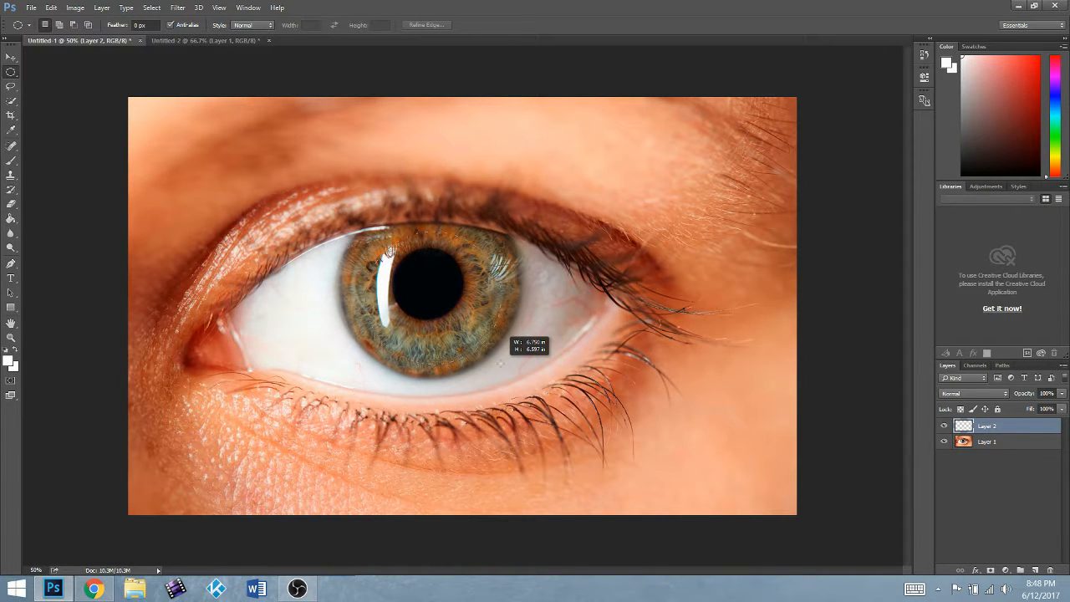
mouse_move(501, 362)
mouse_down()
mouse_move(480, 337)
mouse_move(506, 373)
mouse_move(520, 358)
mouse_move(515, 372)
mouse_up()
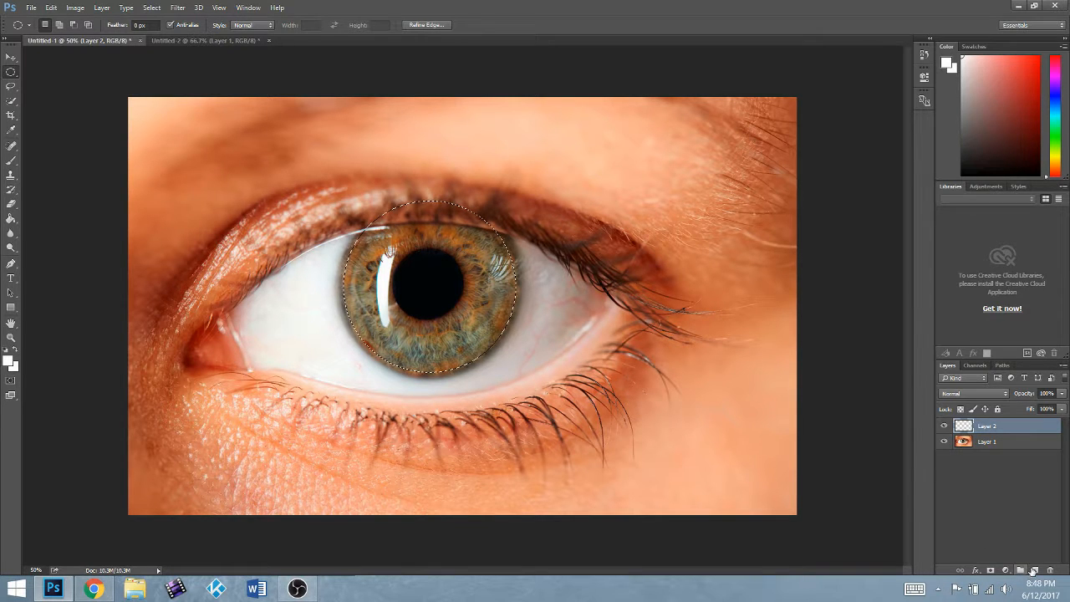
Add a Curves adjustment layer limited to the iris selection and raise the middle of the RGB curve to brighten the iris strongly
click(1004, 571)
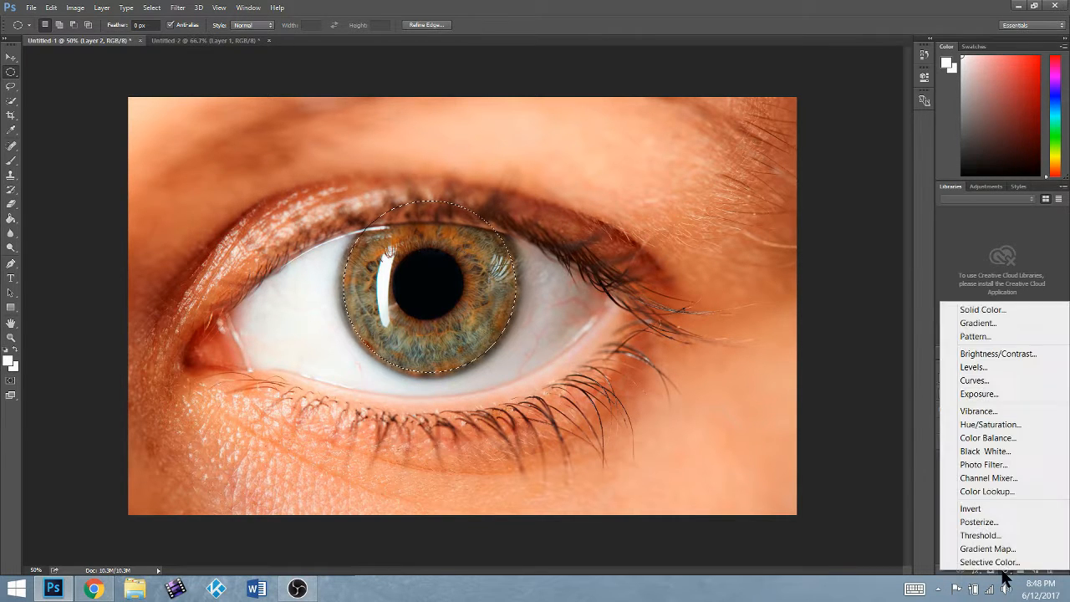
click(1007, 382)
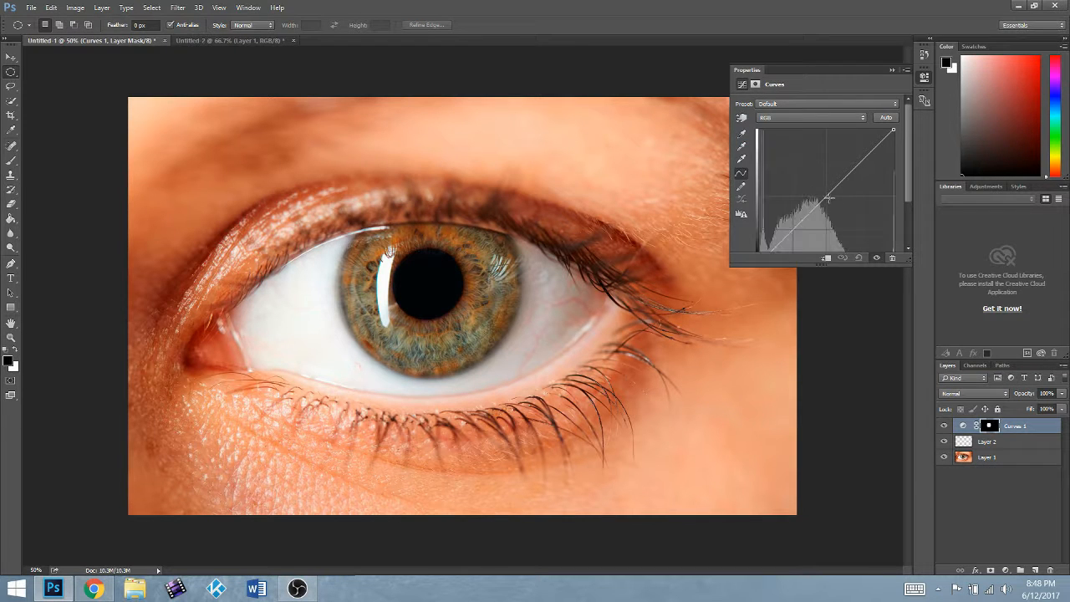
drag(831, 193, 807, 171)
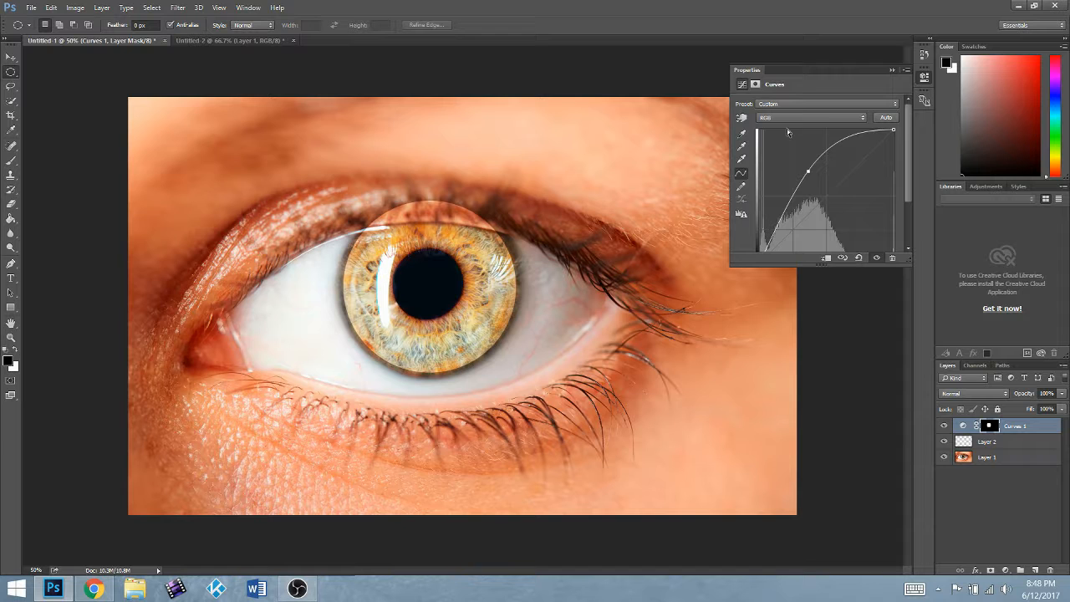
click(924, 76)
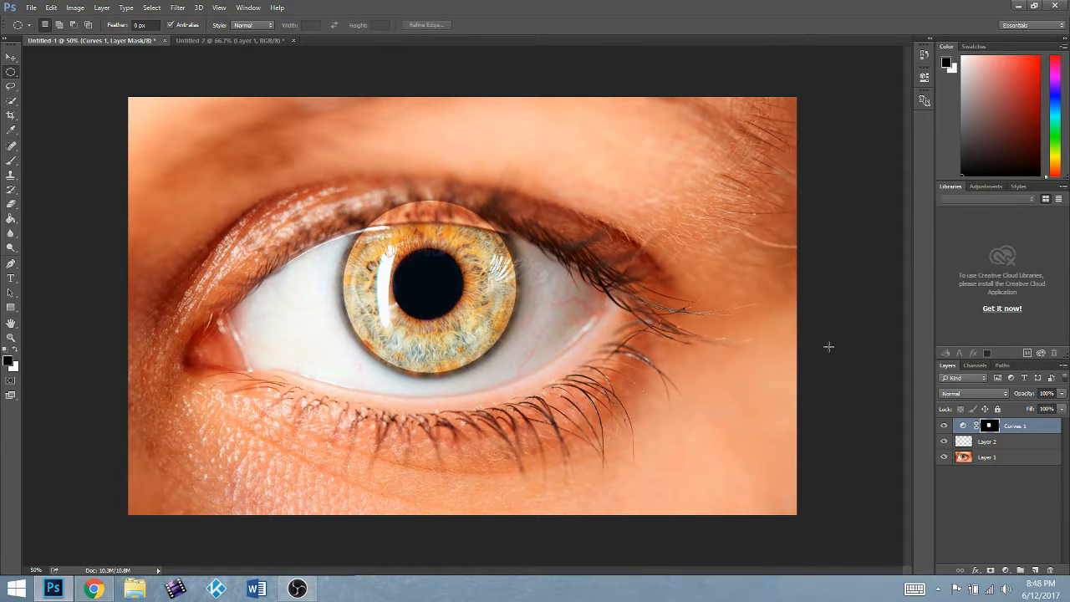
Delete the empty Layer 2 between the Curves adjustment and the eye photo
key(v)
click(992, 440)
right_click(993, 440)
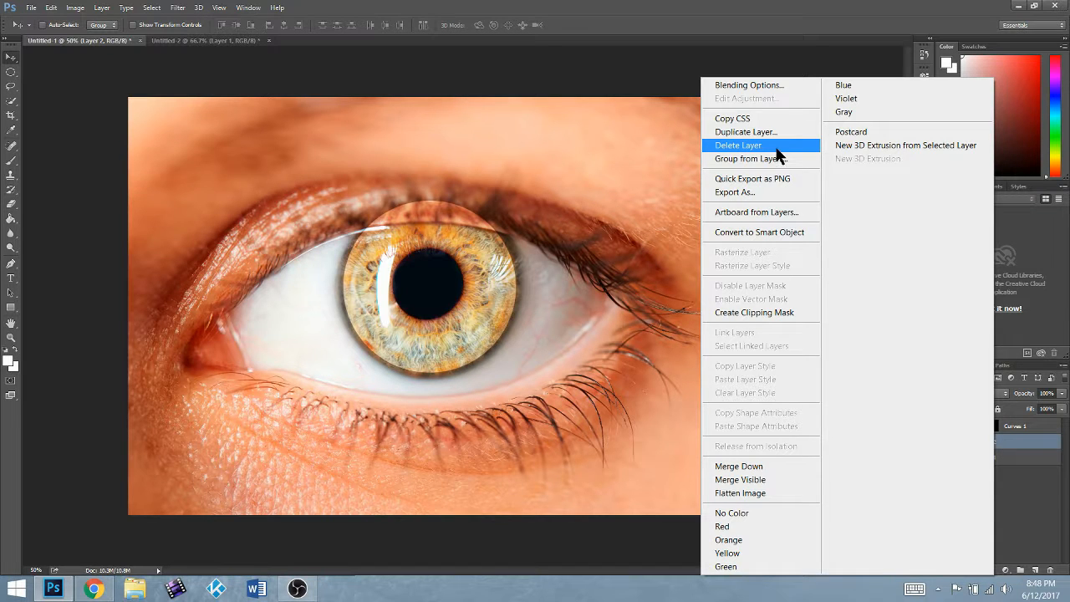
click(777, 156)
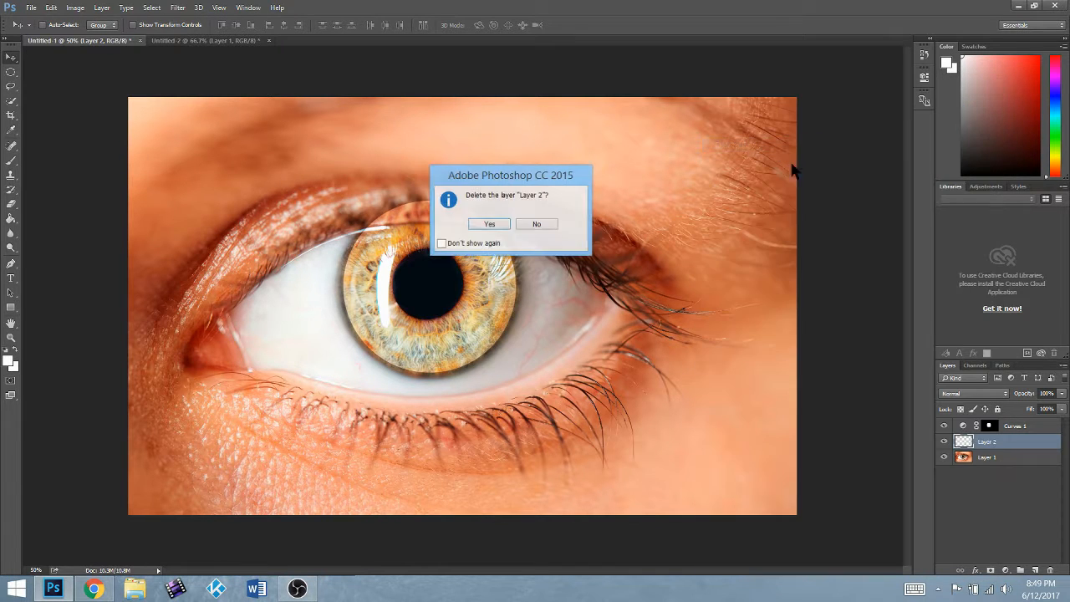
click(500, 220)
Enlarge the Curves layer mask to about 103.55% width and 102.27% height so it fits the iris edge, and apply the transformation
click(993, 427)
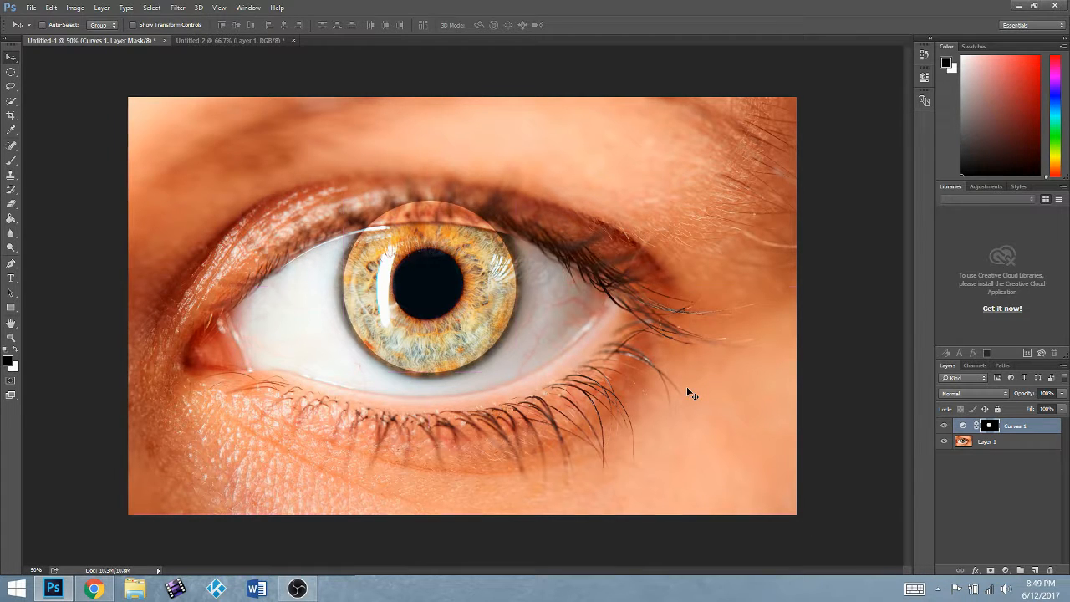
key(ctrl+t)
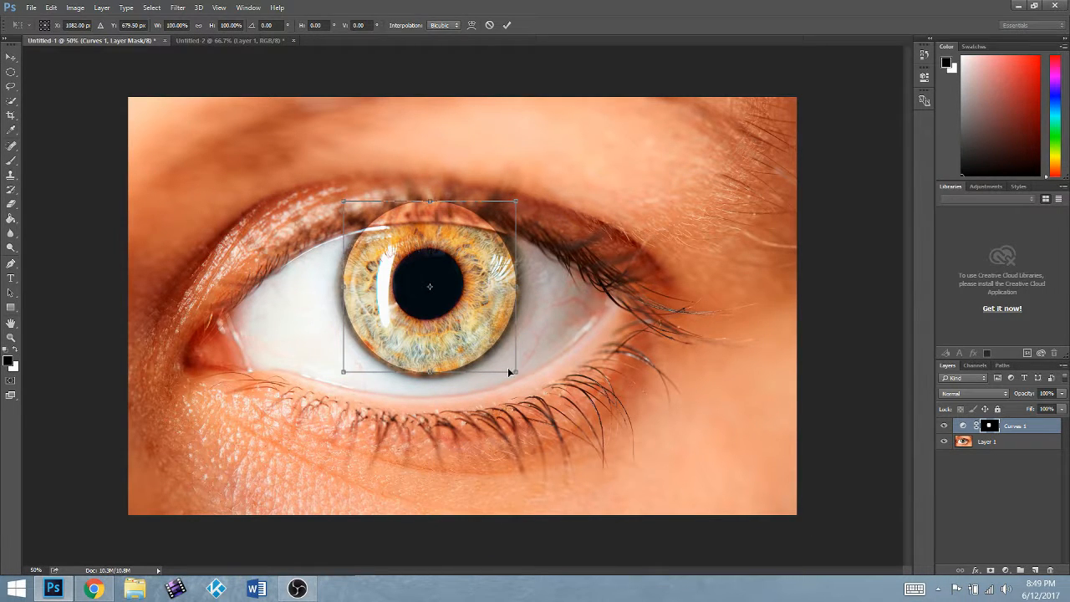
drag(515, 372, 517, 374)
drag(343, 375, 343, 374)
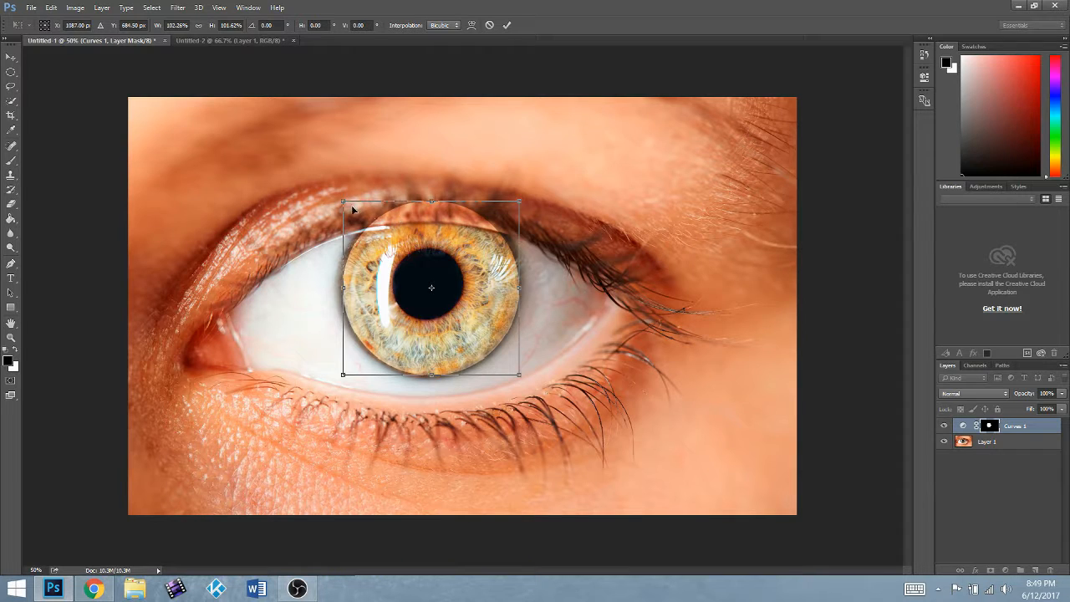
drag(342, 201, 339, 200)
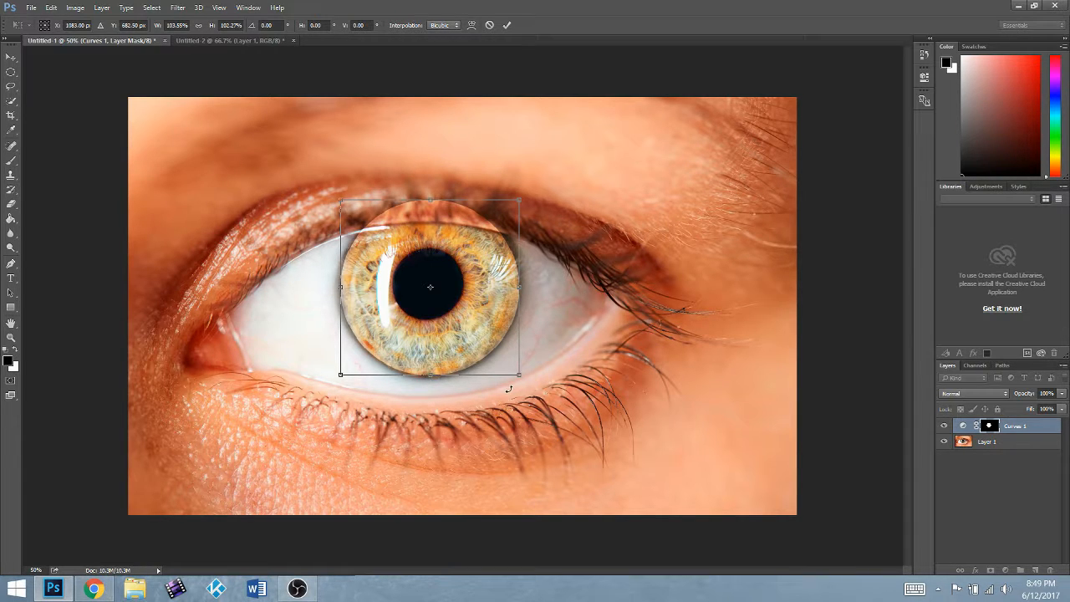
click(11, 57)
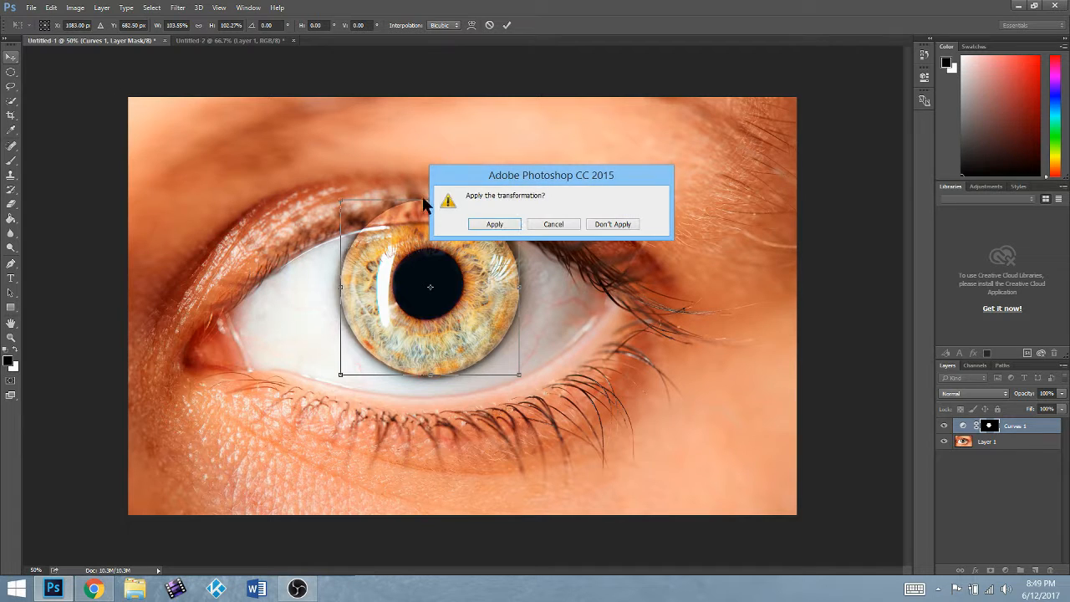
click(513, 221)
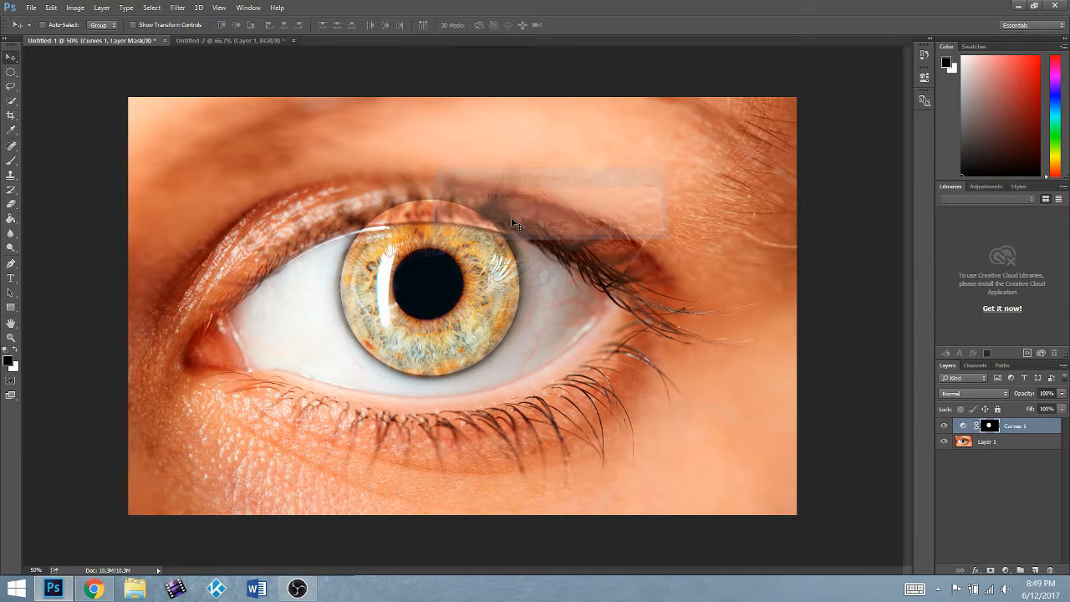
Paint black on the Curves layer mask over the upper eyelid with a 171 px brush to limit the brightening to the iris
click(1011, 431)
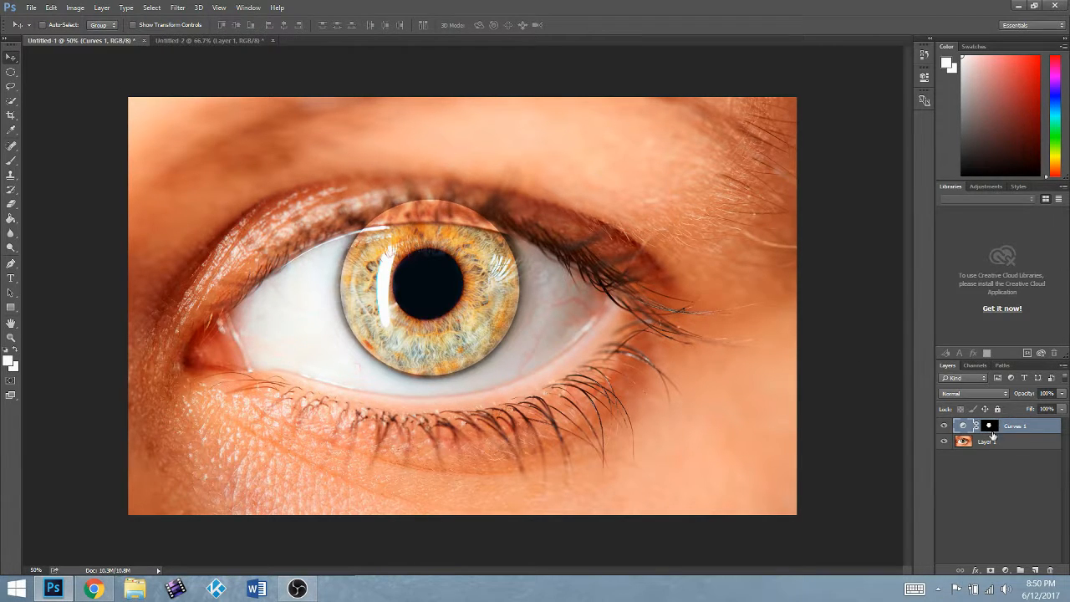
double_click(1015, 426)
double_click(961, 428)
click(755, 84)
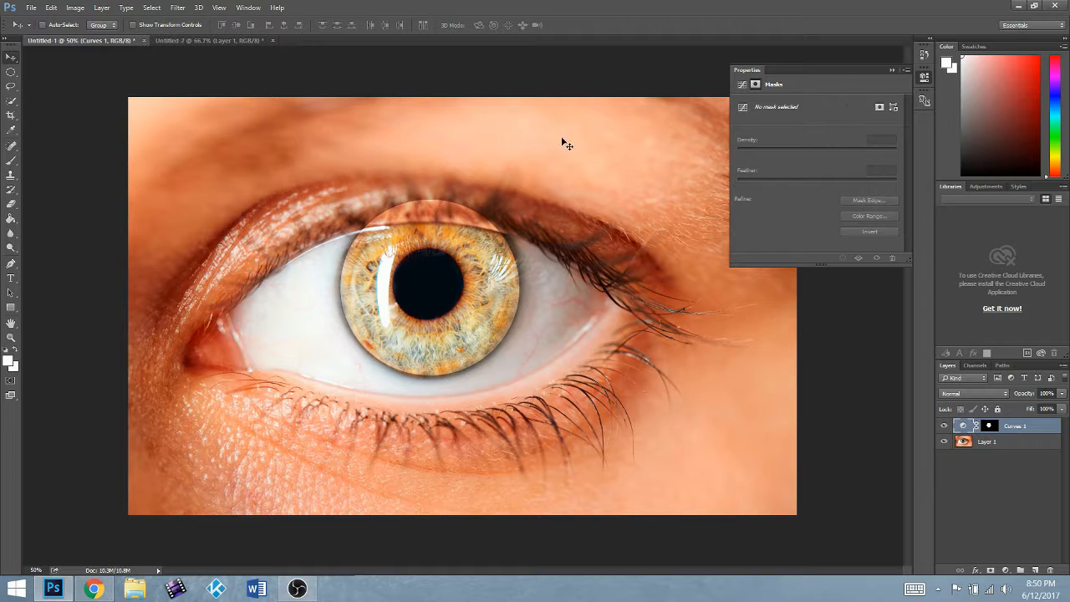
click(11, 160)
click(6, 350)
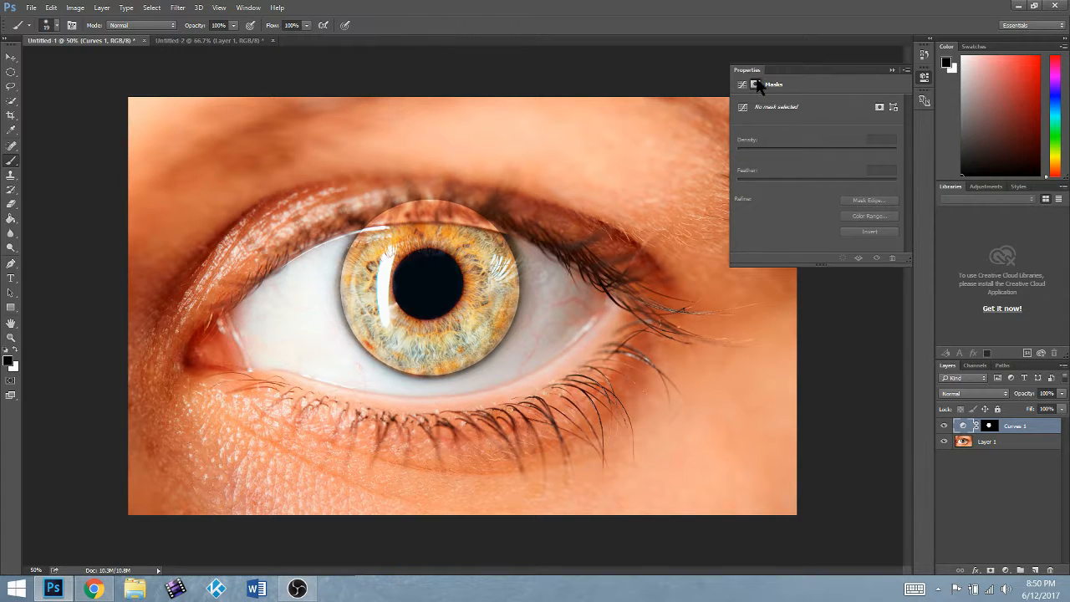
click(990, 428)
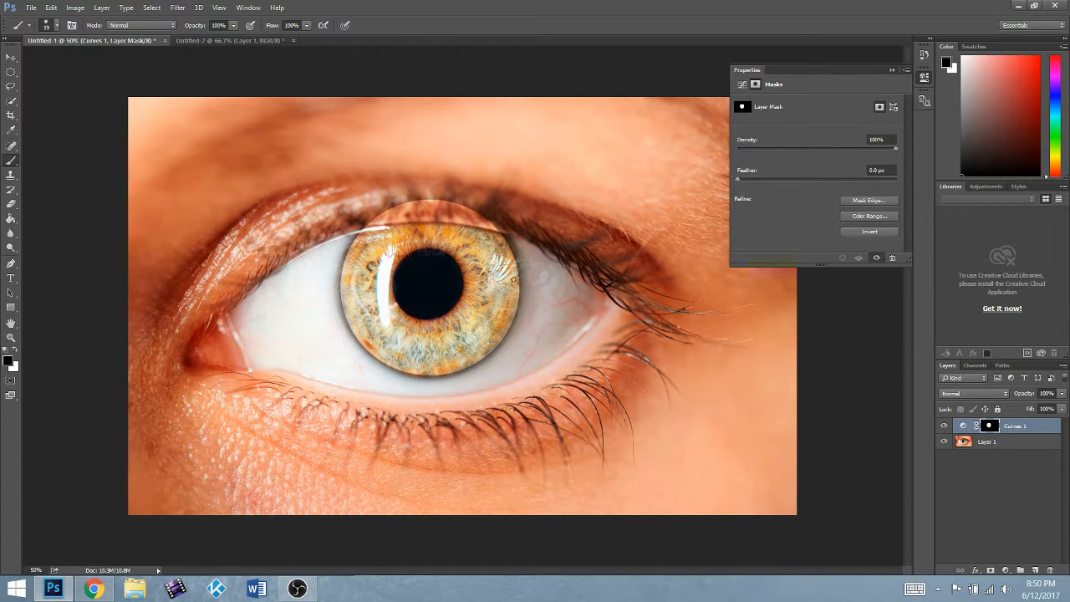
mouse_move(440, 214)
mouse_down()
mouse_move(468, 167)
mouse_move(487, 158)
mouse_up()
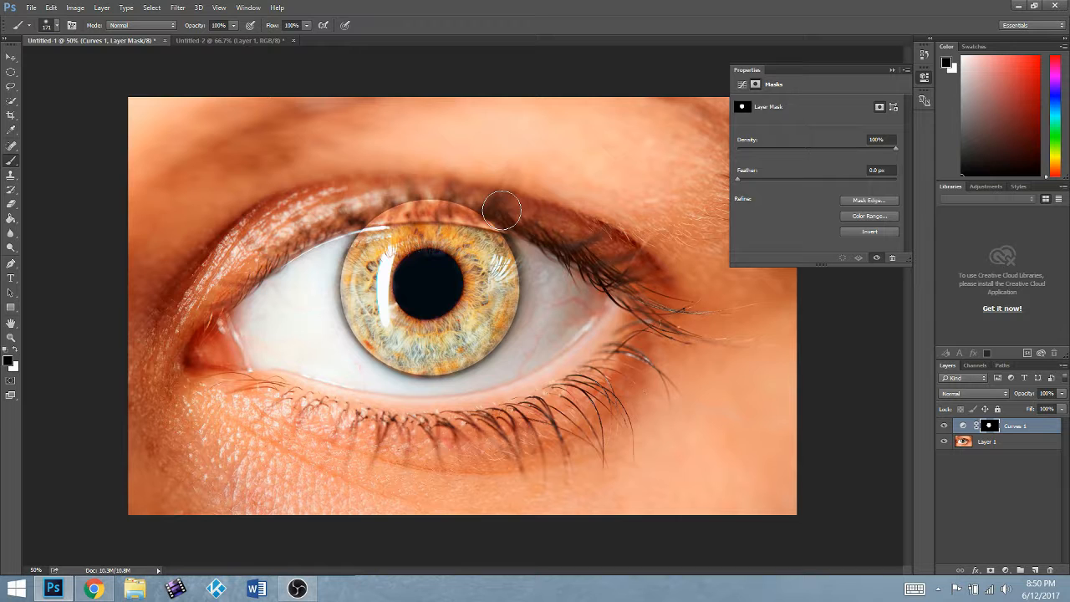
mouse_move(473, 204)
mouse_down()
mouse_move(366, 209)
mouse_move(448, 201)
mouse_move(515, 220)
mouse_move(505, 206)
mouse_up()
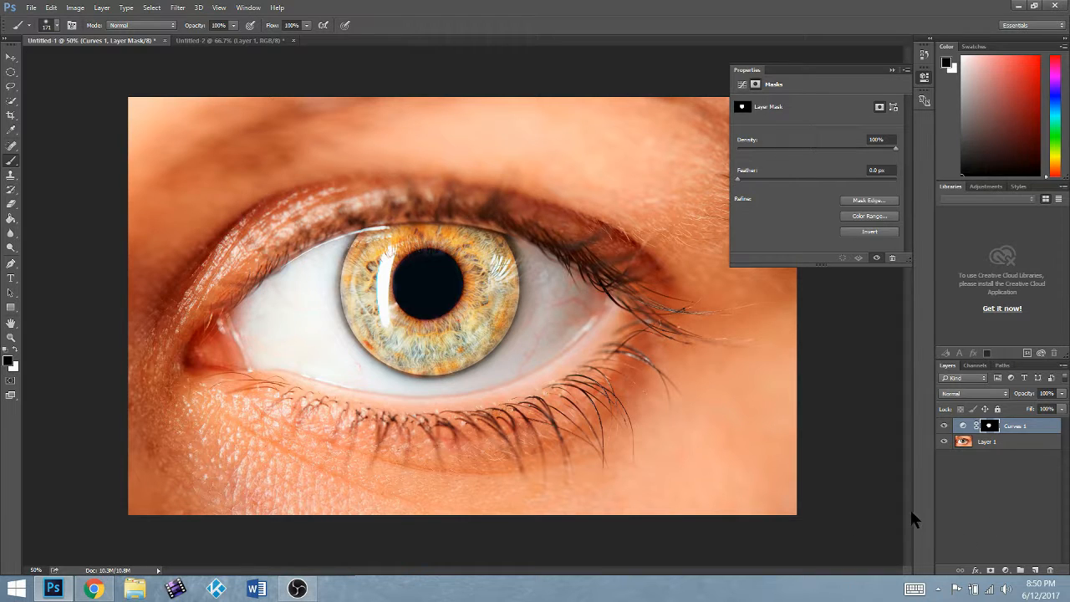
Soften the edge of the Curves layer mask with a Gaussian Blur of about 9.8 pixels radius
click(177, 8)
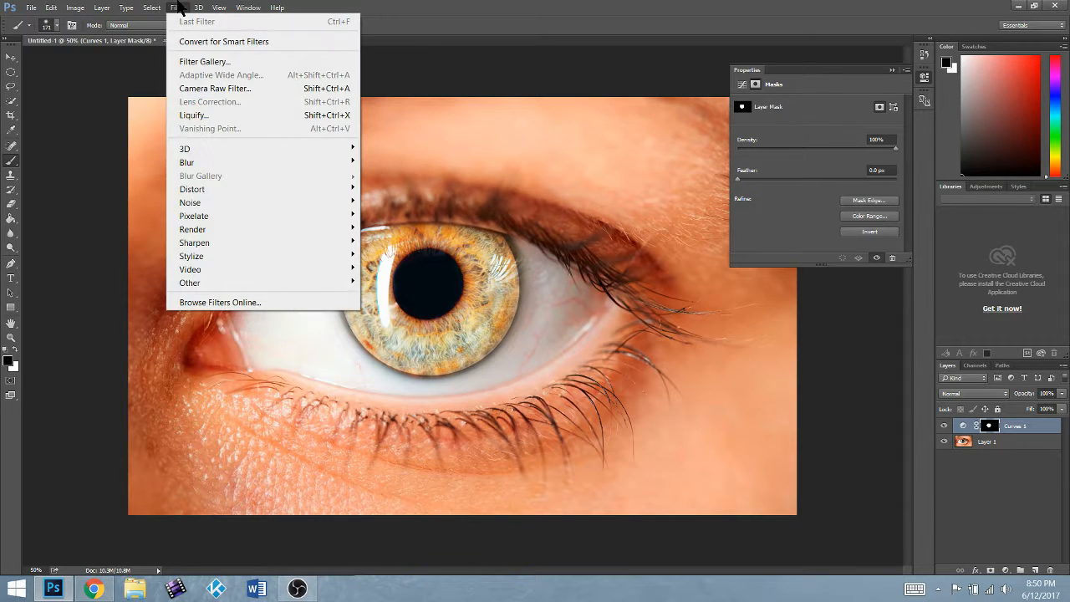
mouse_move(209, 167)
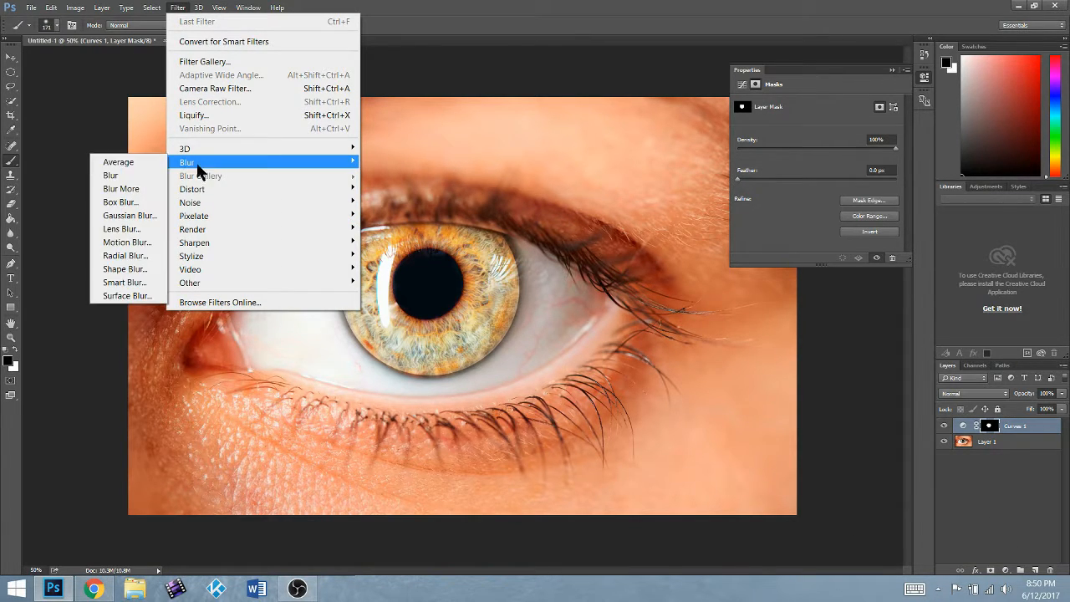
click(120, 216)
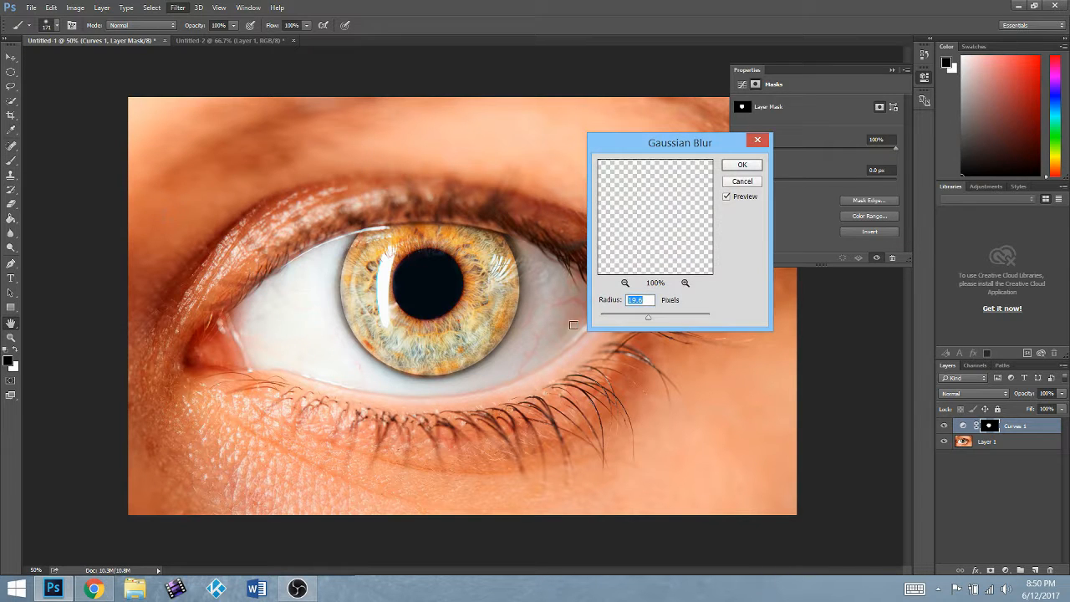
drag(648, 318, 605, 316)
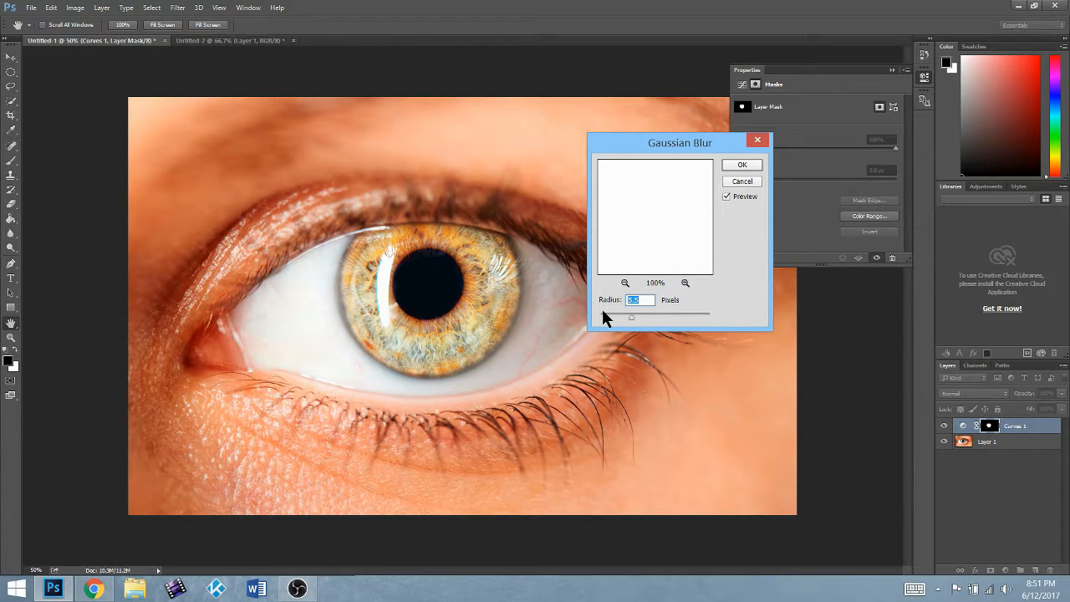
drag(632, 316, 644, 316)
drag(643, 318, 646, 317)
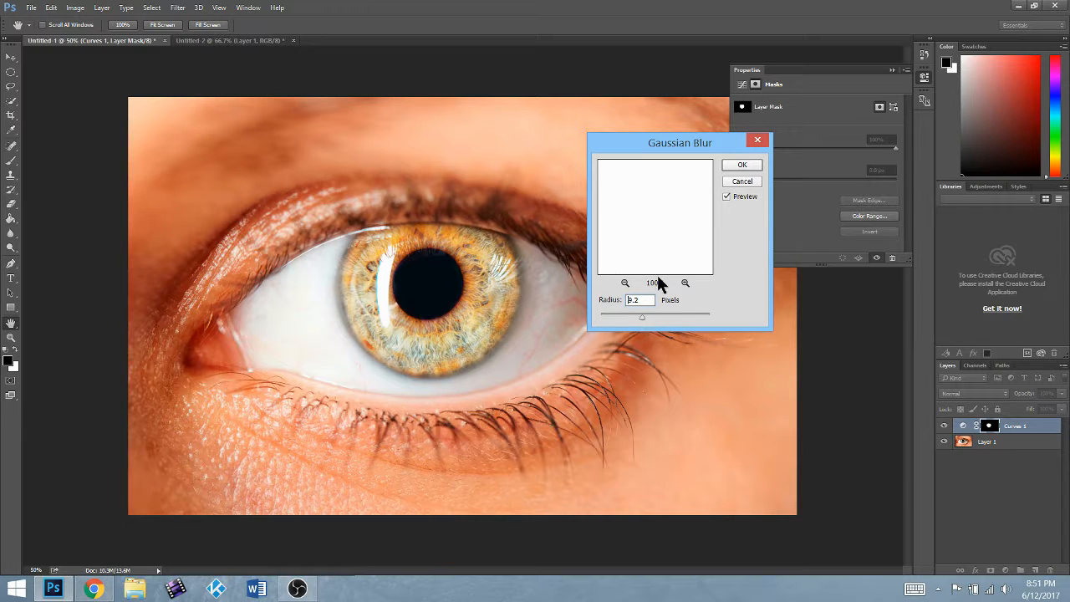
click(625, 283)
click(625, 283)
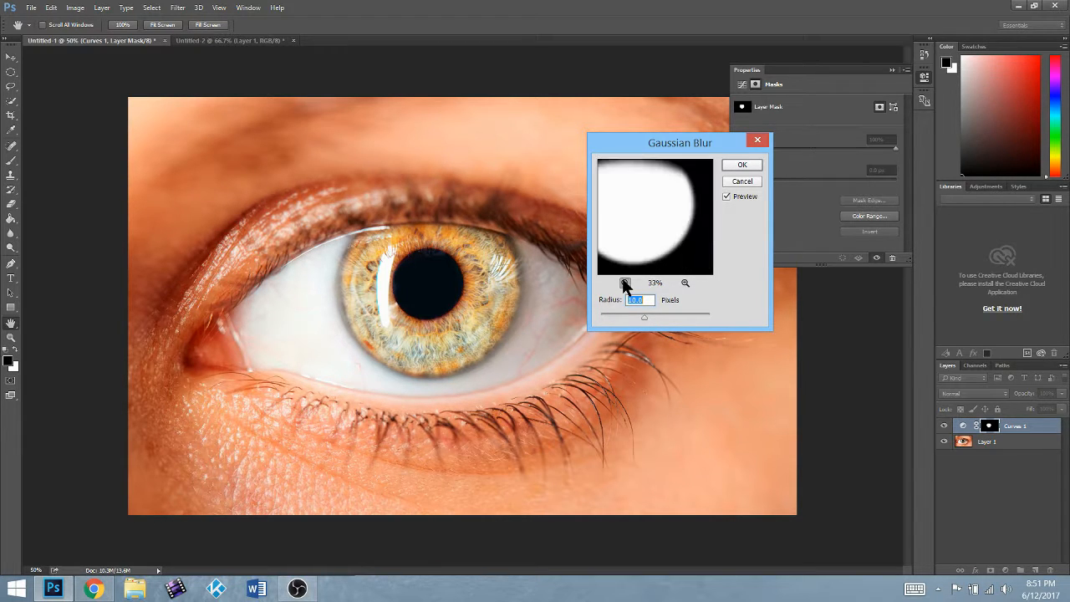
mouse_move(644, 314)
mouse_down()
mouse_move(633, 322)
mouse_move(578, 310)
mouse_move(601, 325)
mouse_move(661, 325)
mouse_move(645, 319)
mouse_up()
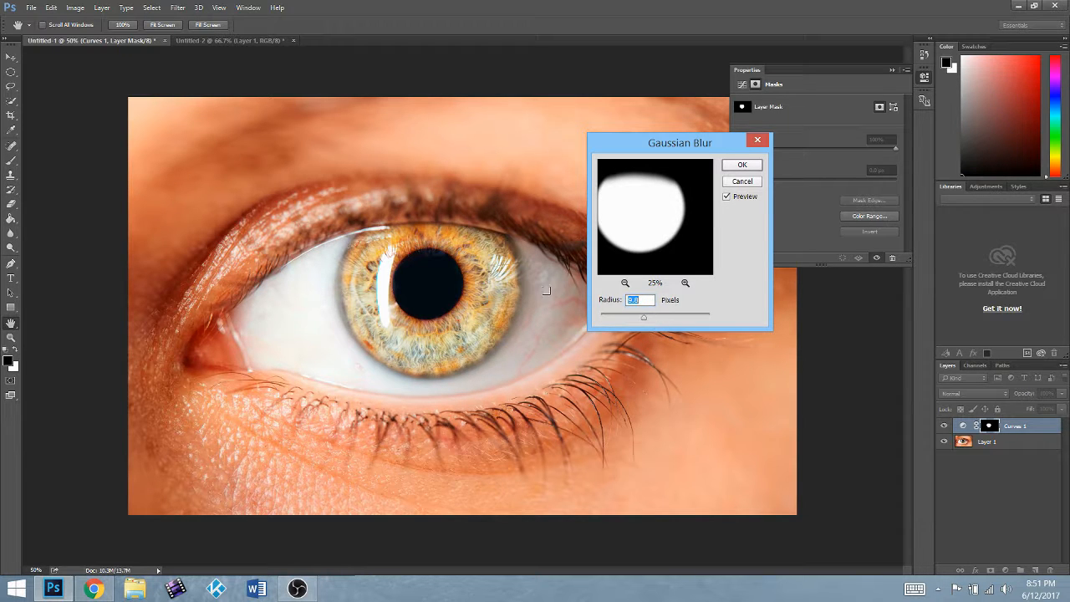
click(754, 164)
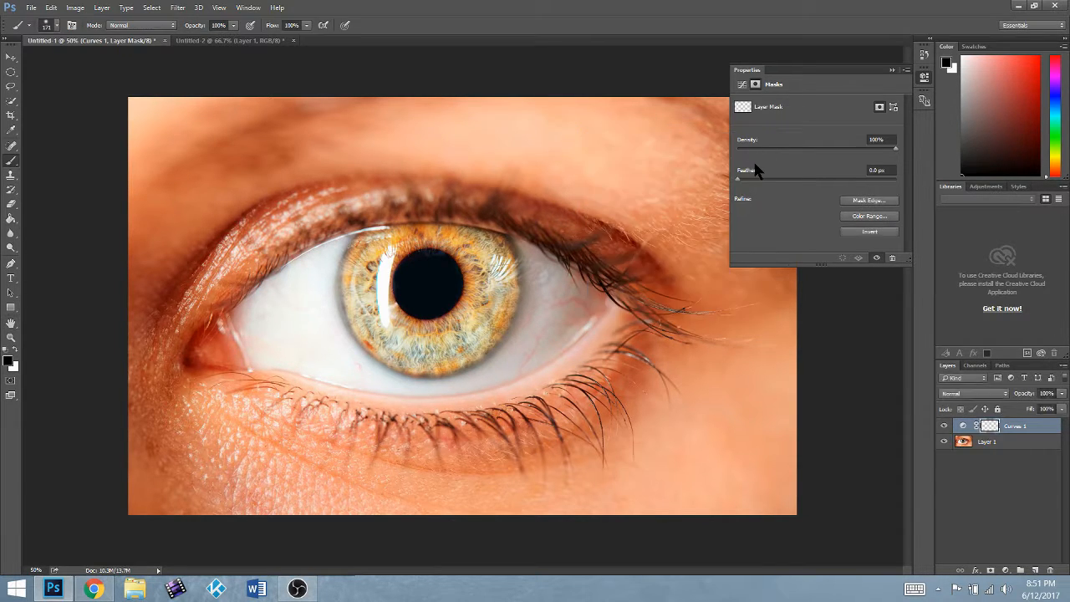
Lower the raised point of the iris adjustment's RGB curve to leave only a slight brightening
click(964, 427)
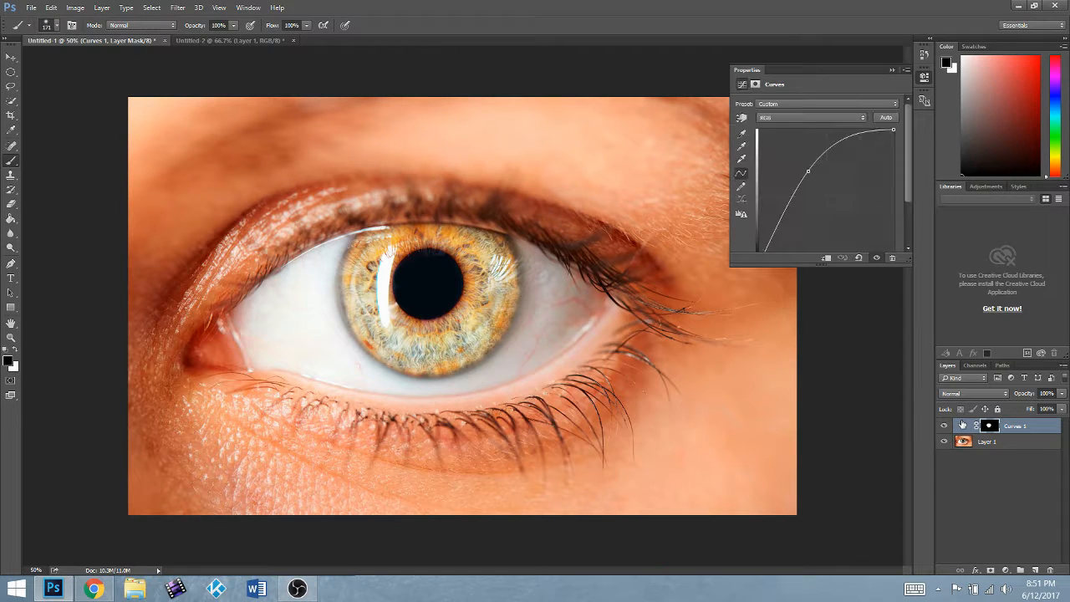
drag(806, 173, 825, 198)
drag(827, 202, 812, 196)
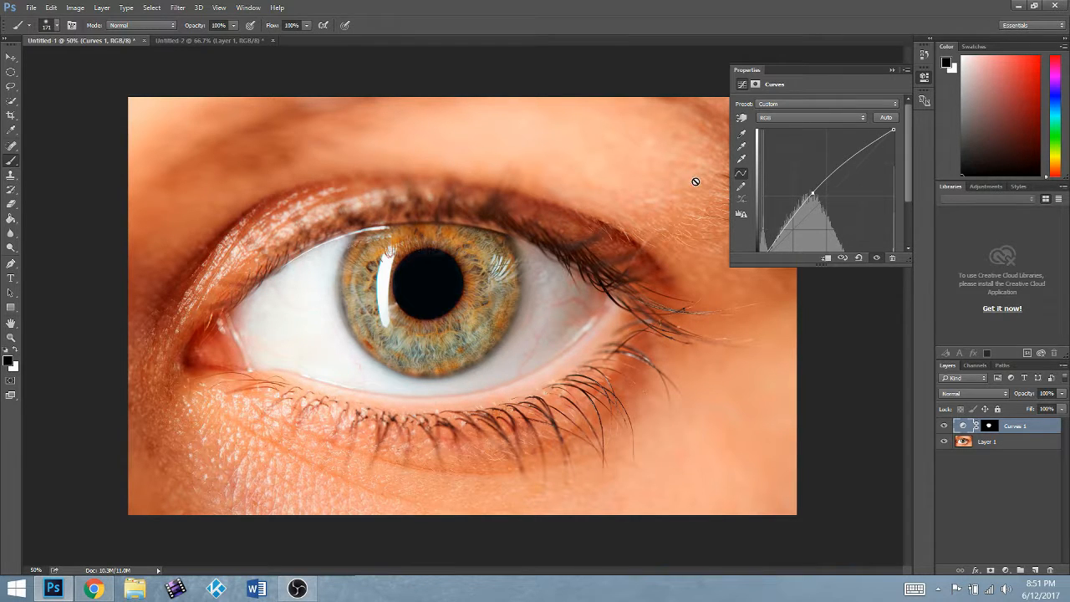
Raise the midpoint of the iris adjustment's RGB curve to brighten the iris more strongly, and close the curve settings
drag(812, 194, 811, 184)
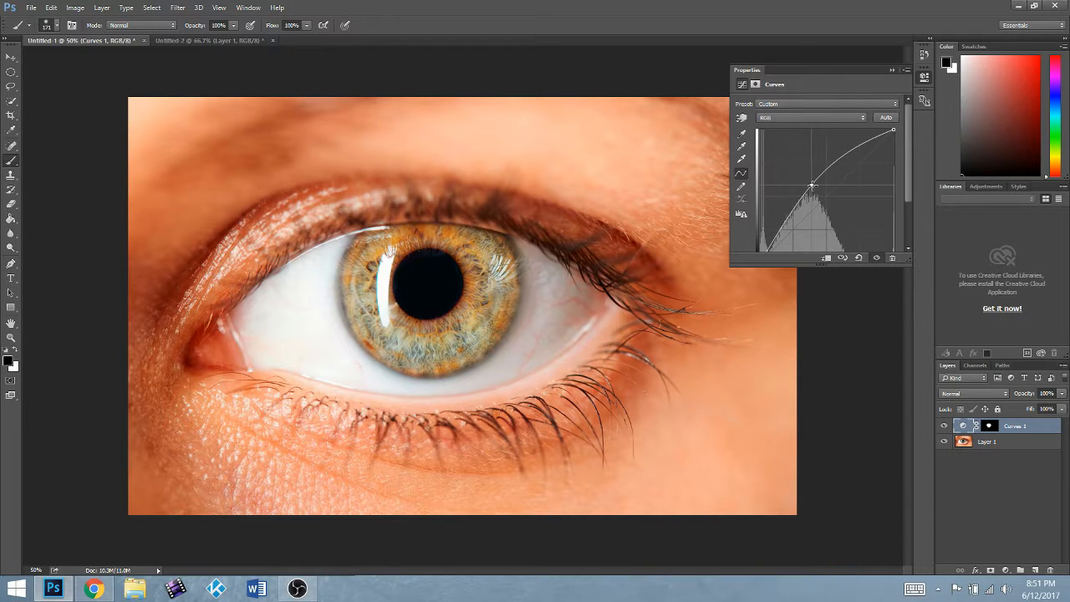
click(924, 76)
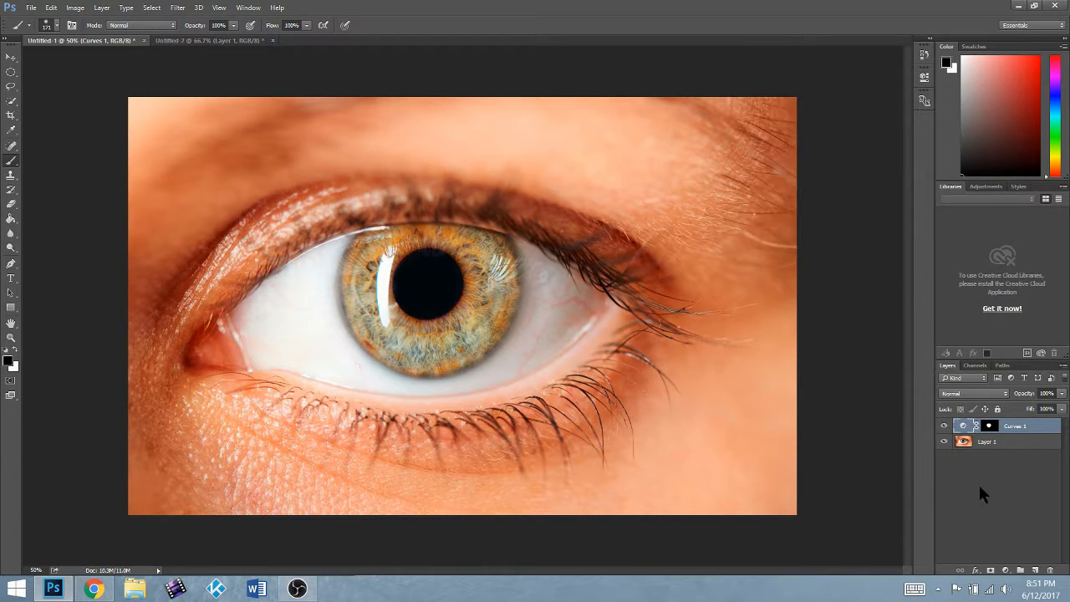
Add a Hue/Saturation adjustment layer above the Curves layer and set its Hue to -87
click(1008, 570)
click(1023, 416)
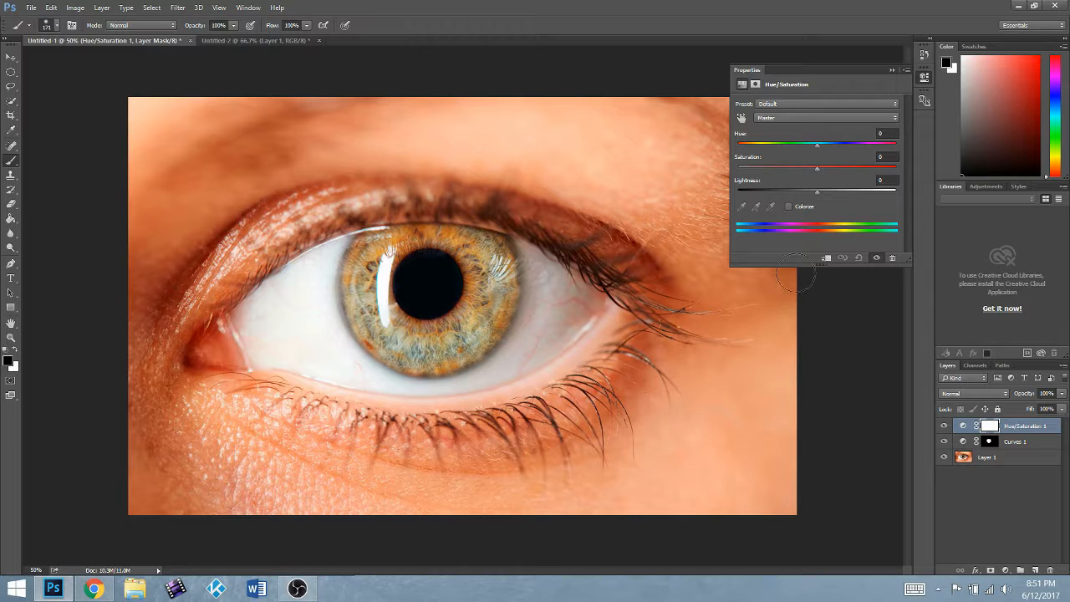
drag(815, 144, 767, 154)
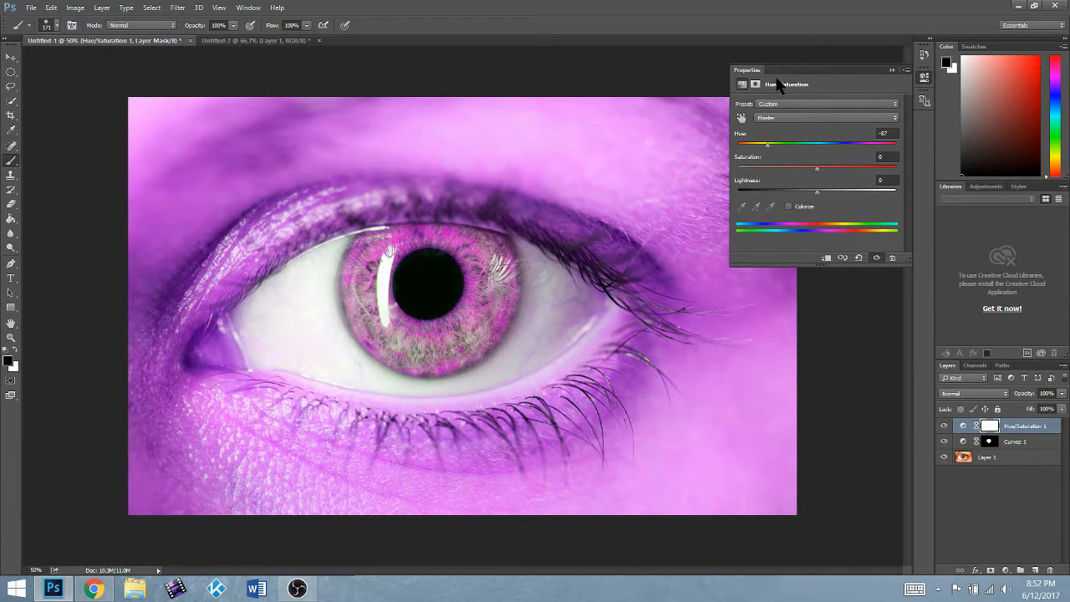
Move the iris mask from the Curves 1 layer to the Hue/Saturation layer, replacing the existing mask
click(990, 442)
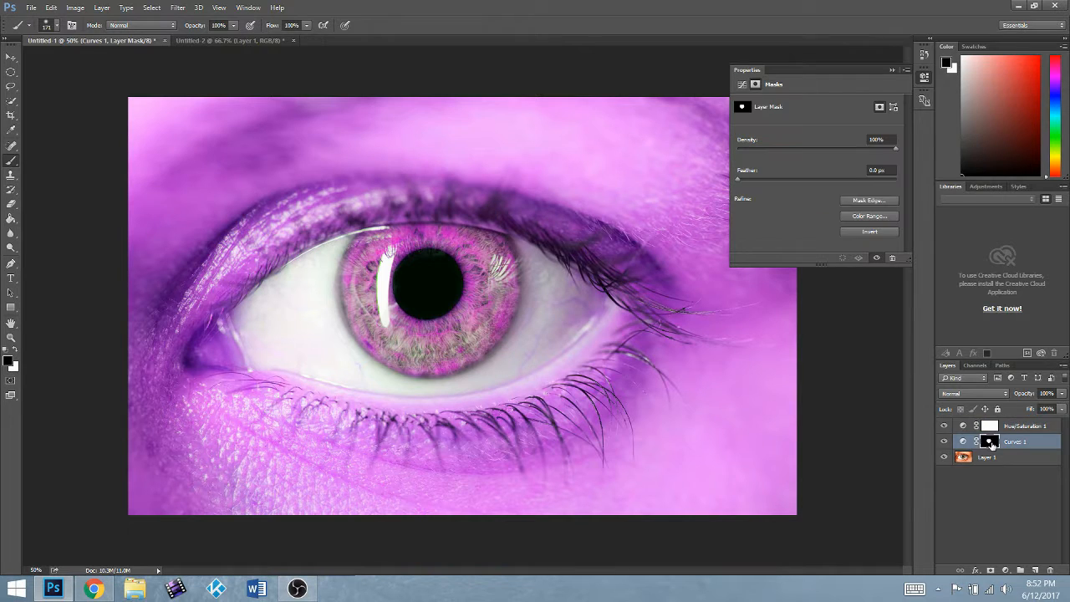
drag(990, 443, 988, 429)
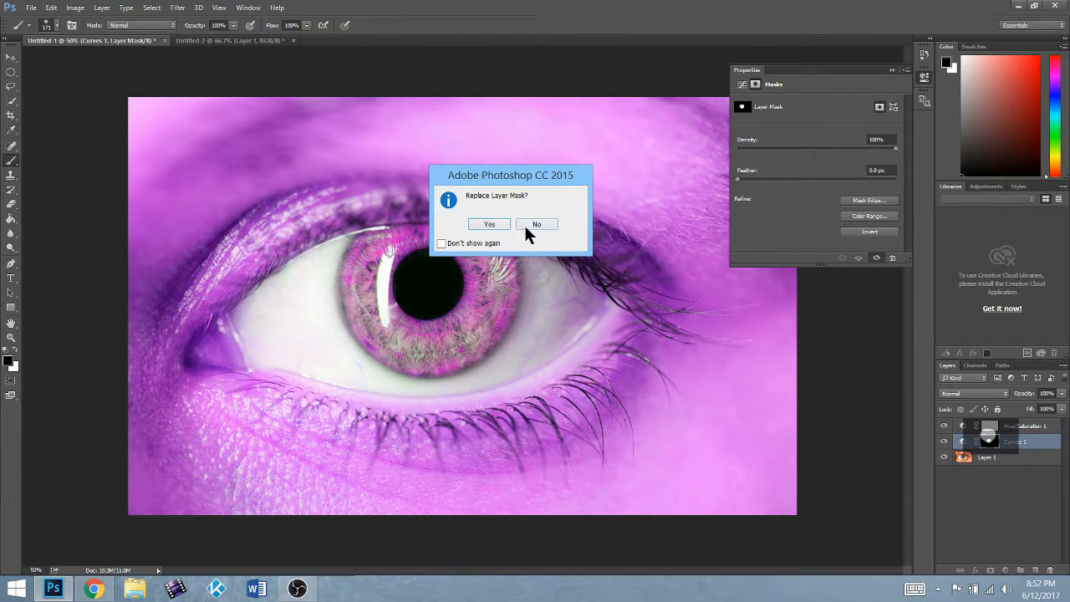
click(488, 222)
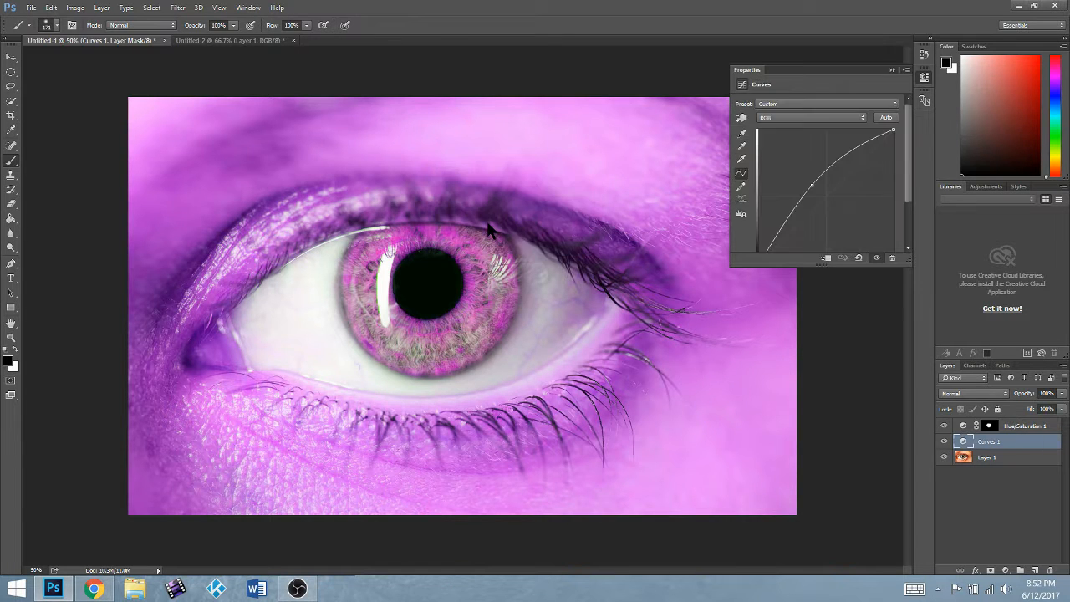
Group the Hue/Saturation layer and move its iris mask onto the group
click(1014, 426)
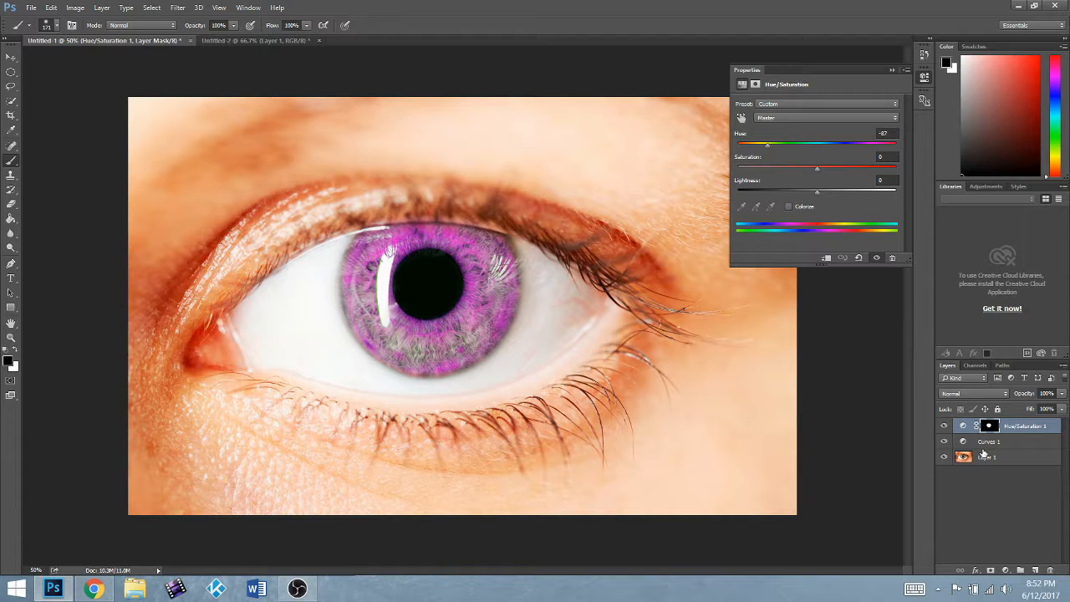
key(ctrl+g)
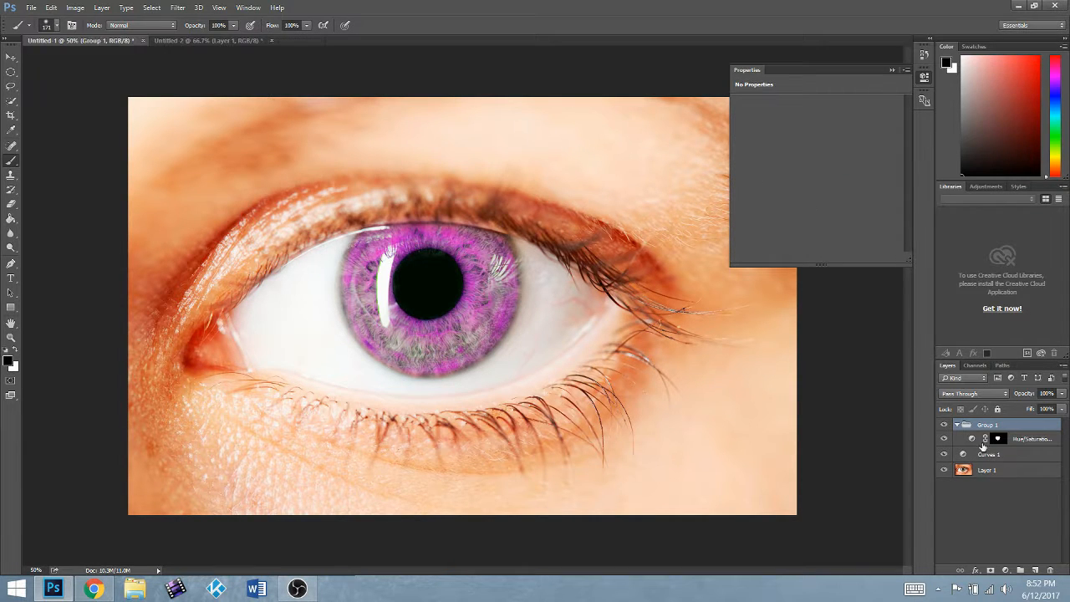
mouse_move(998, 443)
mouse_down()
mouse_move(995, 425)
mouse_move(1001, 431)
mouse_up()
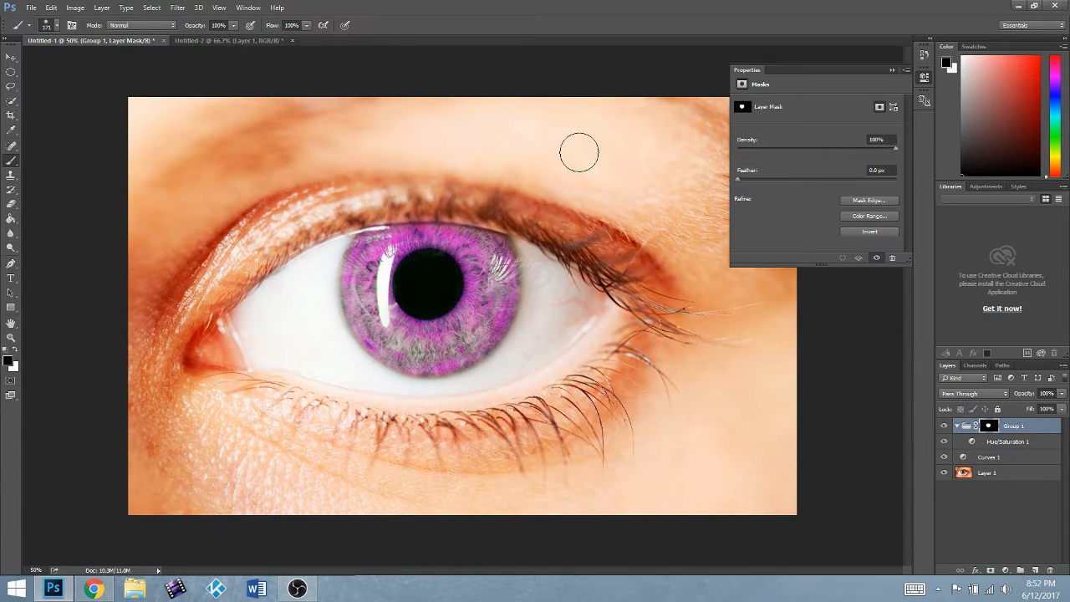
Move the iris mask from Group 1 back to the Curves 1 layer
right_click(987, 429)
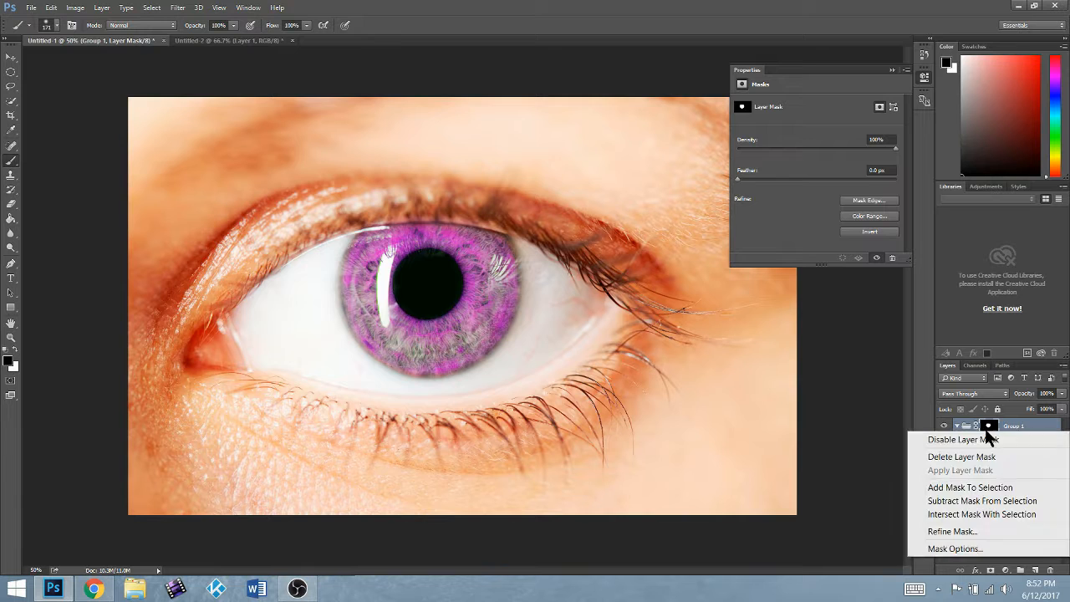
key(Escape)
drag(989, 427, 991, 457)
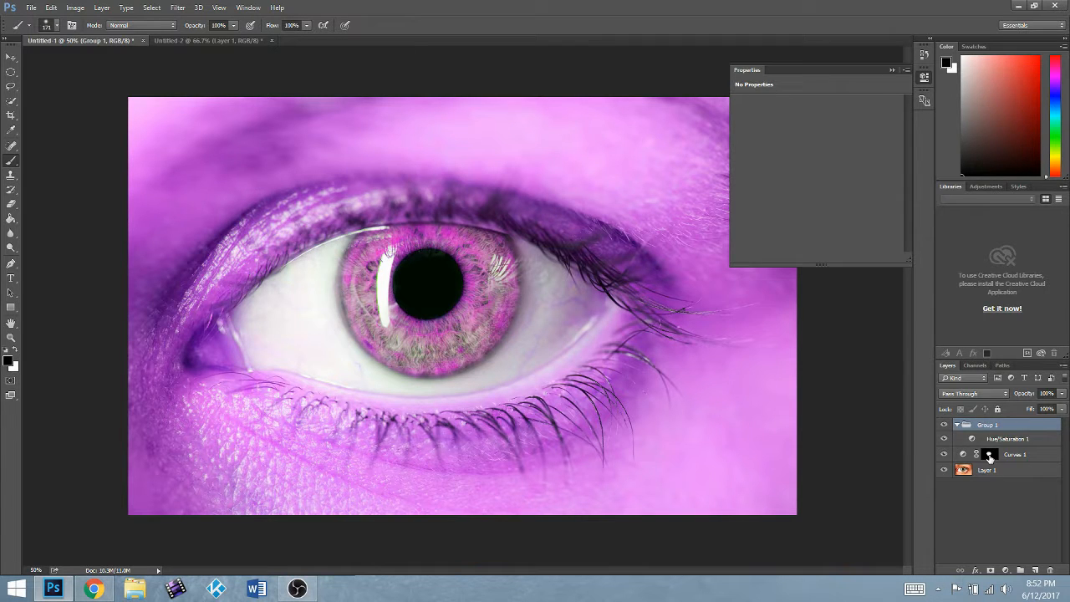
Duplicate the masked Curves 1 layer, keeping the name Curves 1 copy
right_click(989, 457)
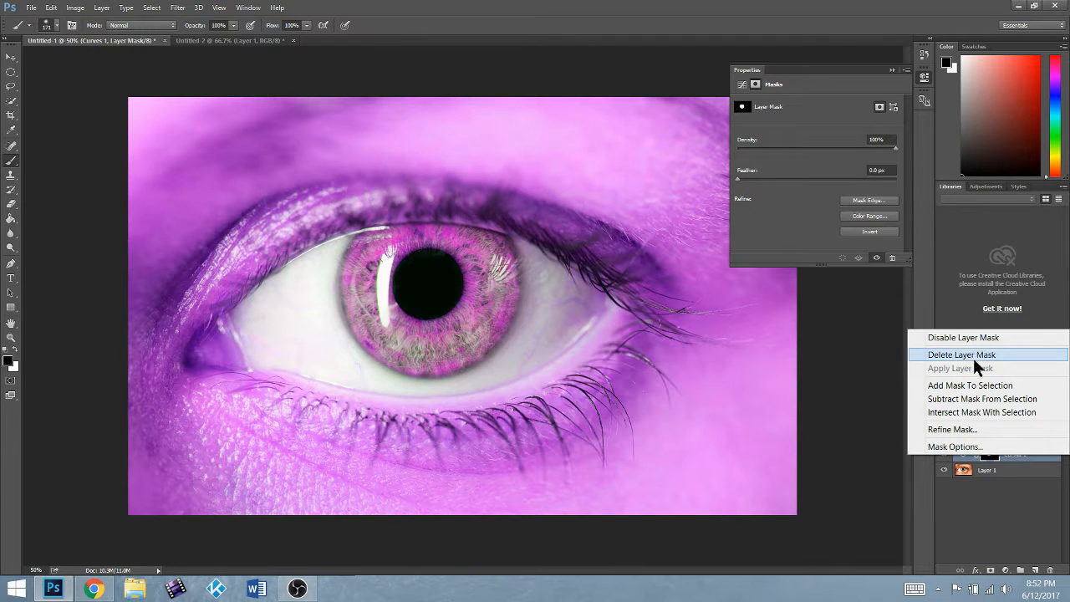
click(984, 507)
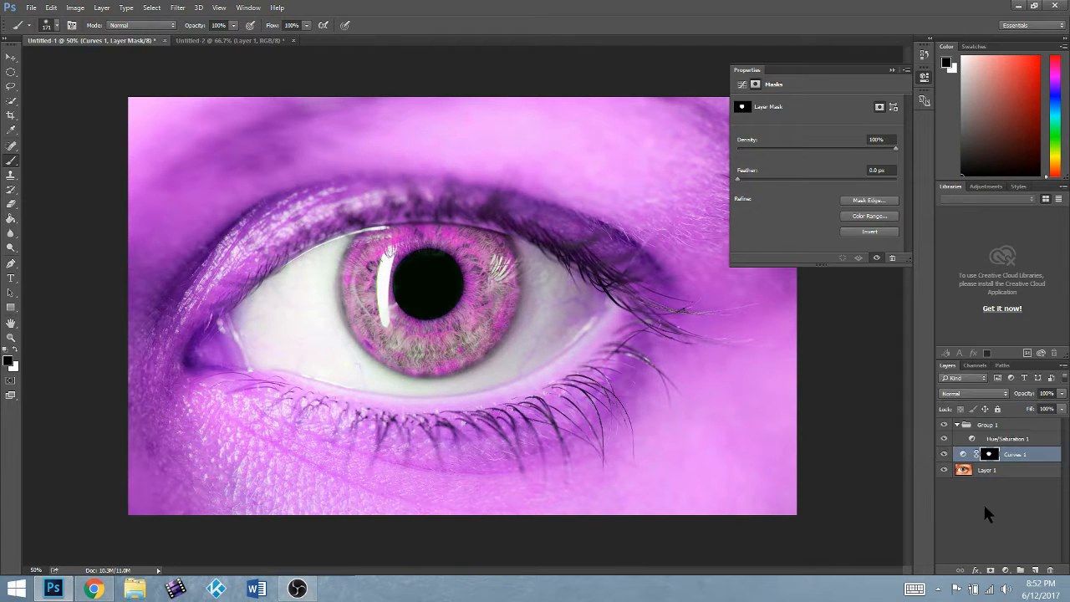
right_click(1024, 459)
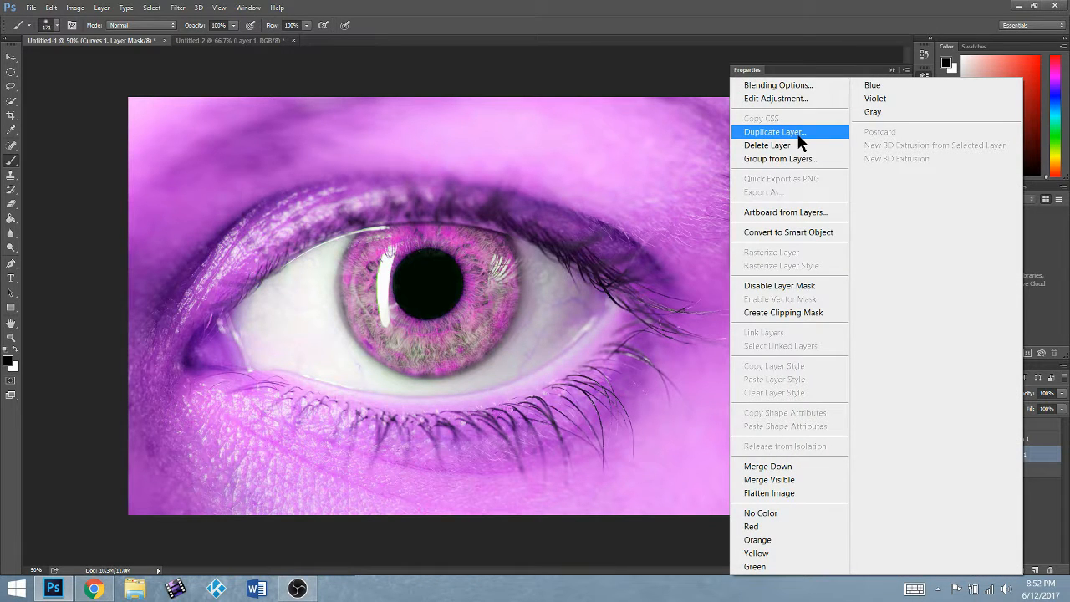
click(797, 133)
click(626, 174)
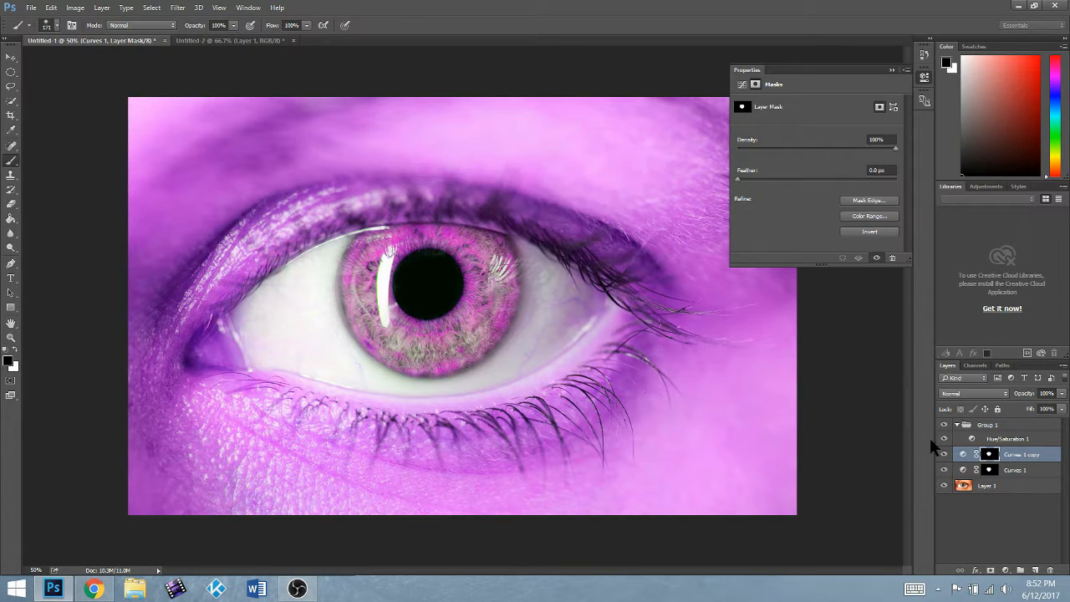
Move the original Curves 1 layer's iris mask onto Group 1, and delete the unmasked Curves 1 layer
drag(992, 471, 990, 426)
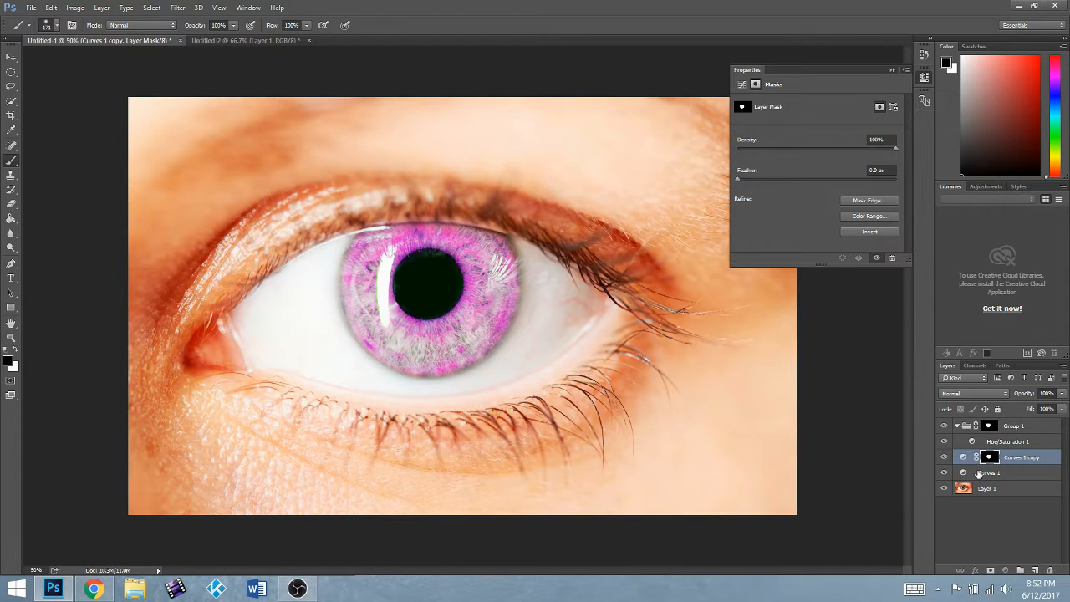
click(983, 473)
right_click(985, 474)
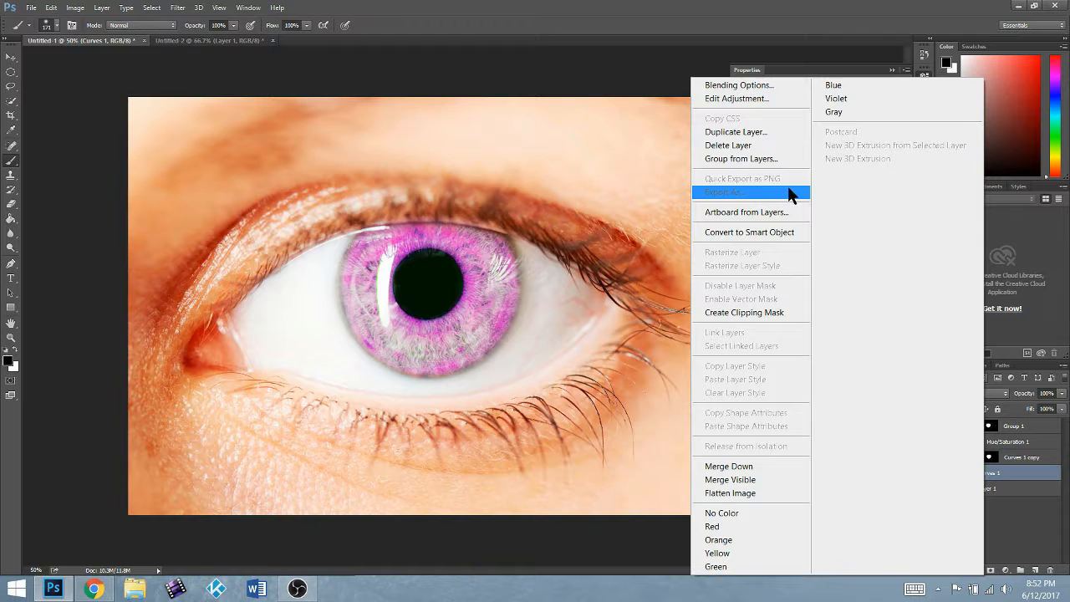
click(737, 147)
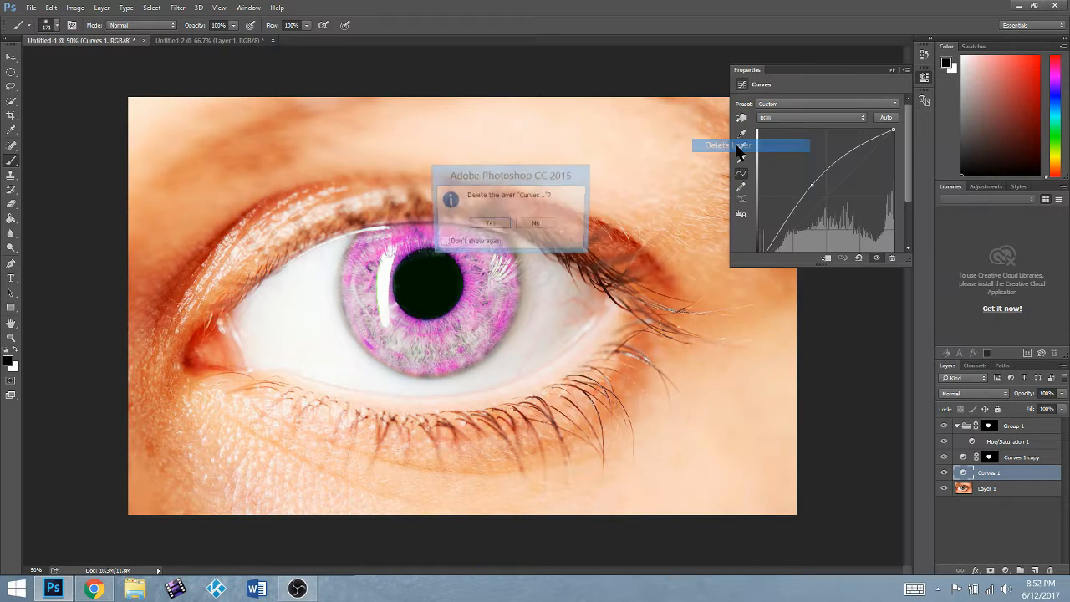
click(490, 223)
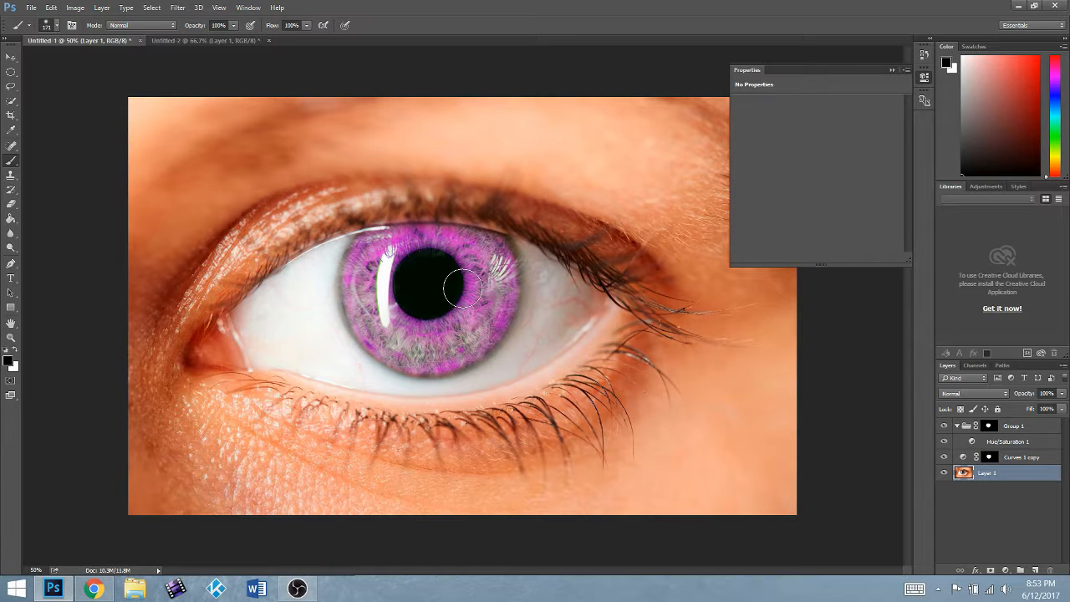
Add a midpoint to the Blue channel curve of the Curves 1 copy layer
click(995, 446)
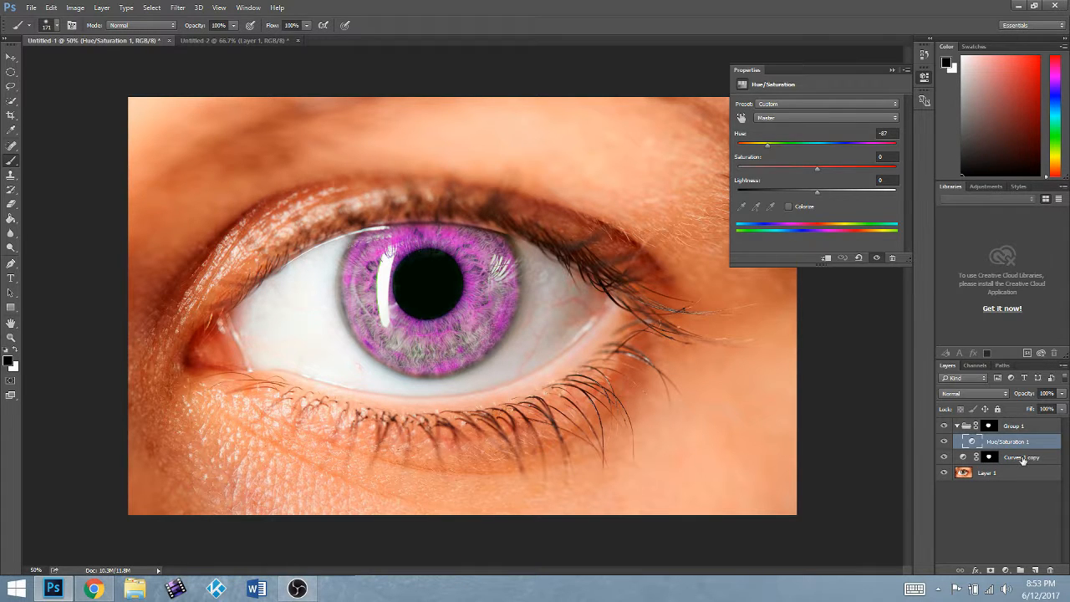
click(1022, 457)
click(790, 117)
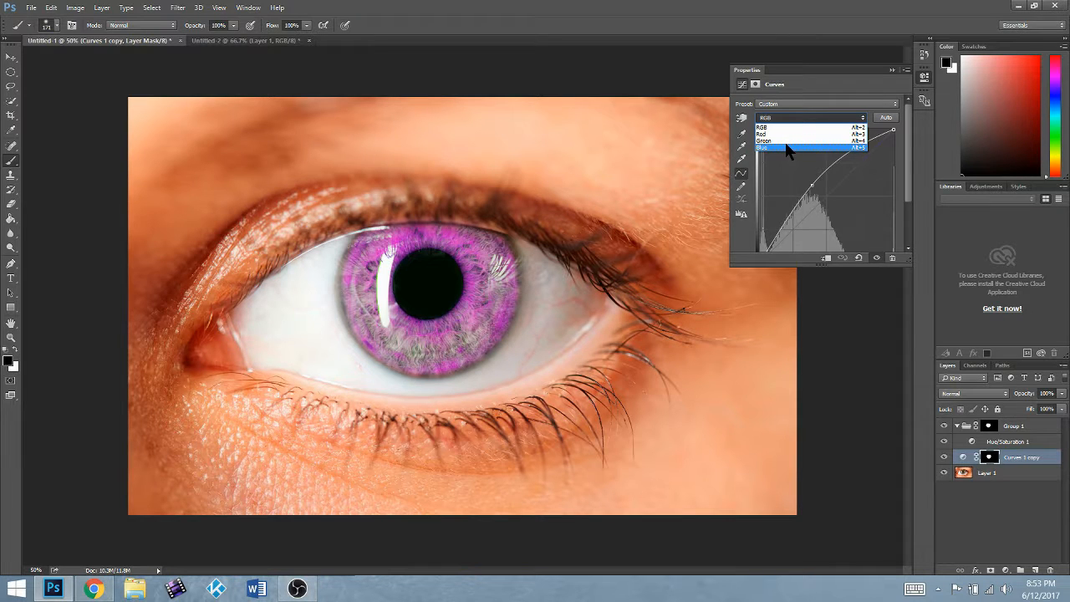
click(787, 148)
mouse_move(830, 198)
mouse_down()
mouse_move(851, 214)
mouse_move(866, 207)
mouse_move(798, 158)
mouse_move(823, 167)
mouse_move(828, 219)
mouse_move(847, 207)
mouse_move(821, 203)
mouse_move(819, 192)
mouse_move(825, 202)
mouse_up()
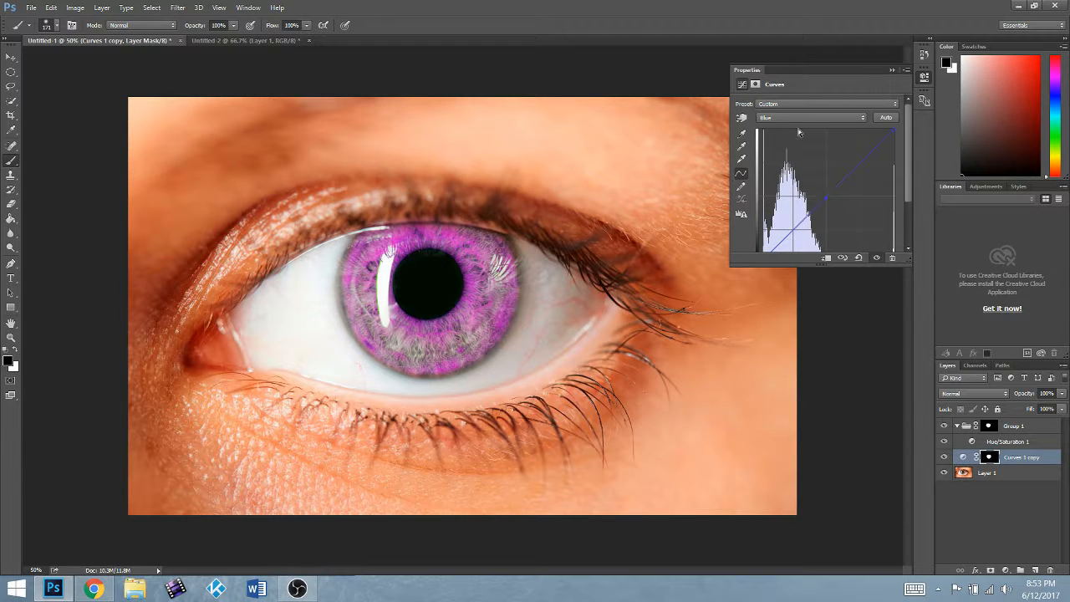
Add a midpoint to the Red channel curve of Curves 1 copy and raise it to boost red in the iris
click(789, 104)
click(792, 106)
click(788, 118)
click(788, 131)
mouse_move(825, 198)
mouse_down()
mouse_move(823, 161)
mouse_move(803, 172)
mouse_move(841, 224)
mouse_move(820, 189)
mouse_move(823, 198)
mouse_up()
click(811, 118)
click(807, 135)
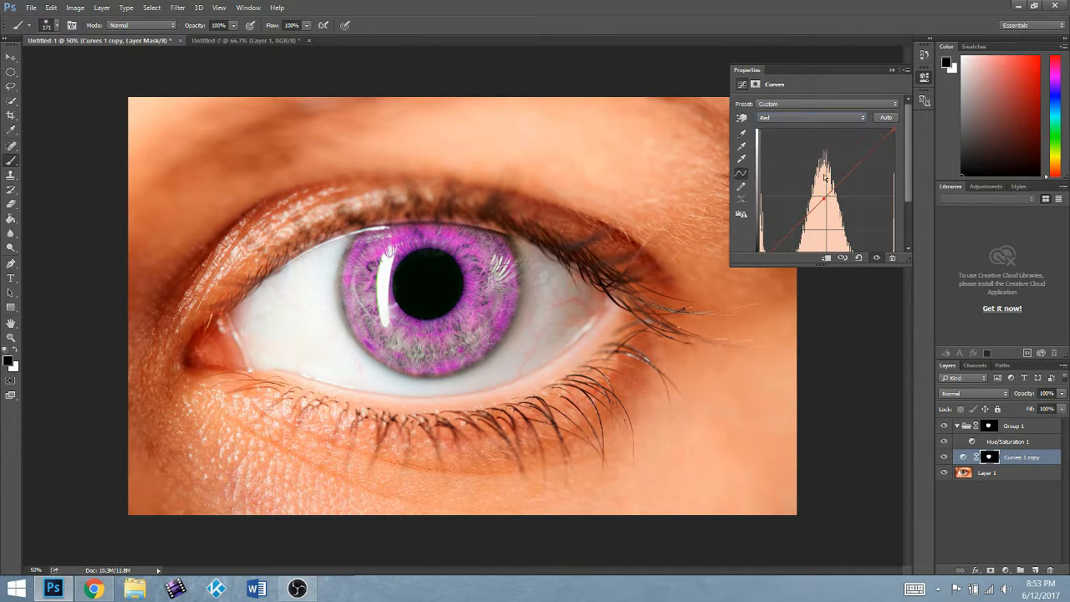
drag(824, 197, 822, 175)
Raise the midpoint of the Blue channel curve of Curves 1 copy to add blue to the iris
click(804, 118)
click(795, 147)
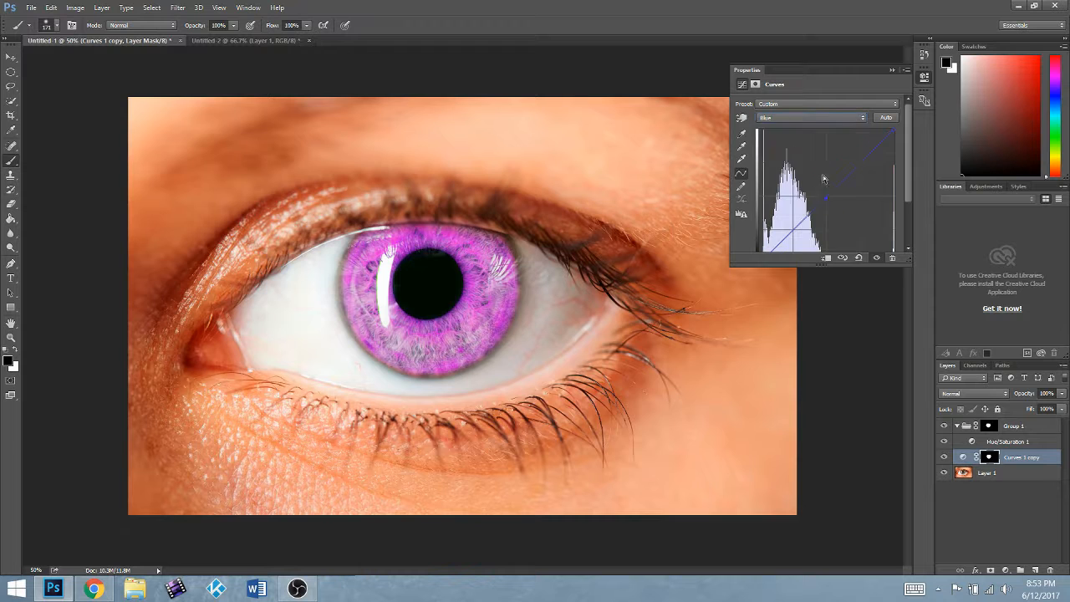
drag(828, 197, 834, 177)
Shift the raised point of the Red channel curve toward the shadows for a stronger red boost
click(809, 117)
click(800, 126)
drag(820, 178, 813, 179)
Lower the middle of the Green channel curve of Curves 1 copy slightly to turn the iris more violet
click(791, 118)
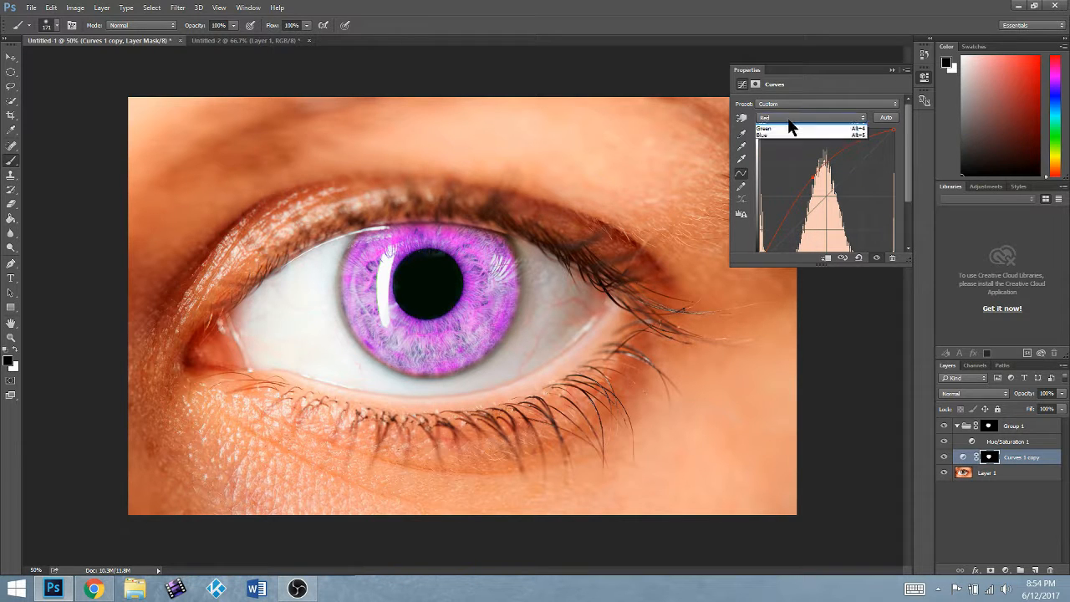
click(788, 148)
click(789, 117)
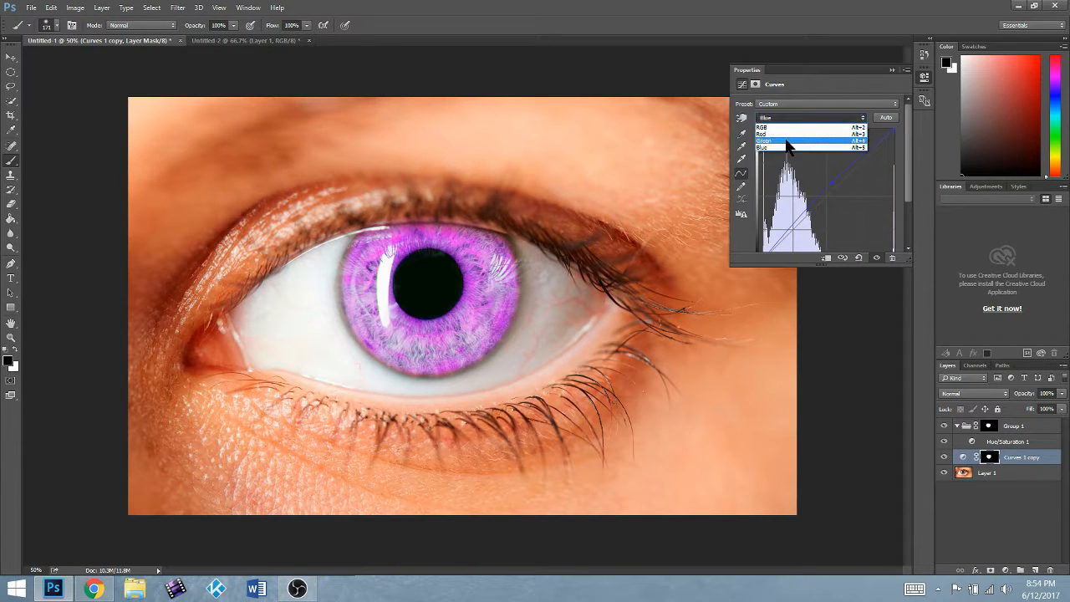
click(789, 137)
drag(821, 197, 825, 211)
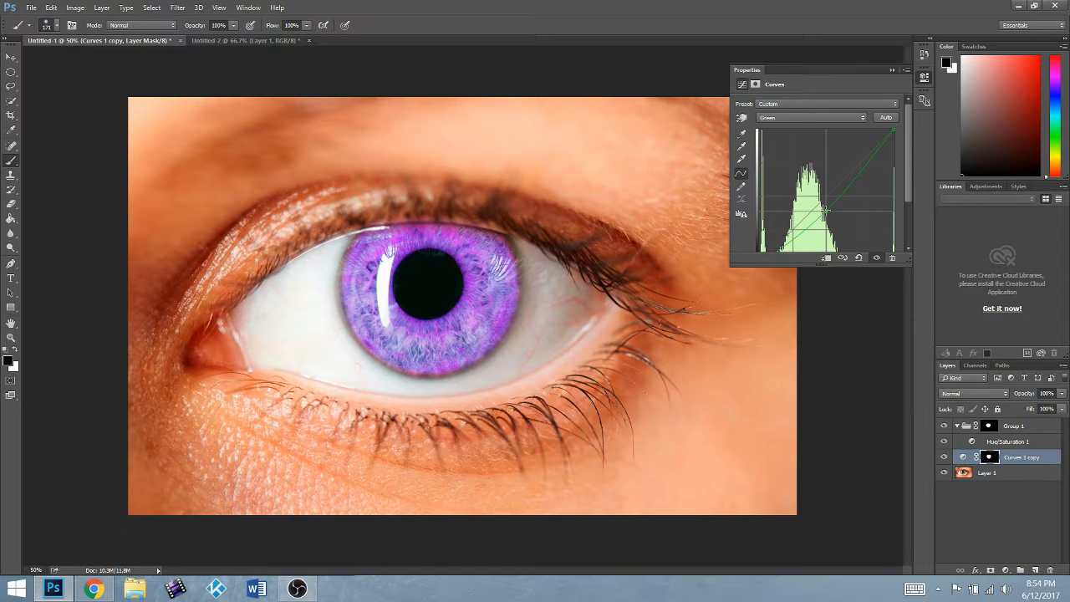
drag(825, 212, 834, 203)
Add a new Curves adjustment layer above Curves 1 copy and place a point near the centre of its Red curve
click(1005, 570)
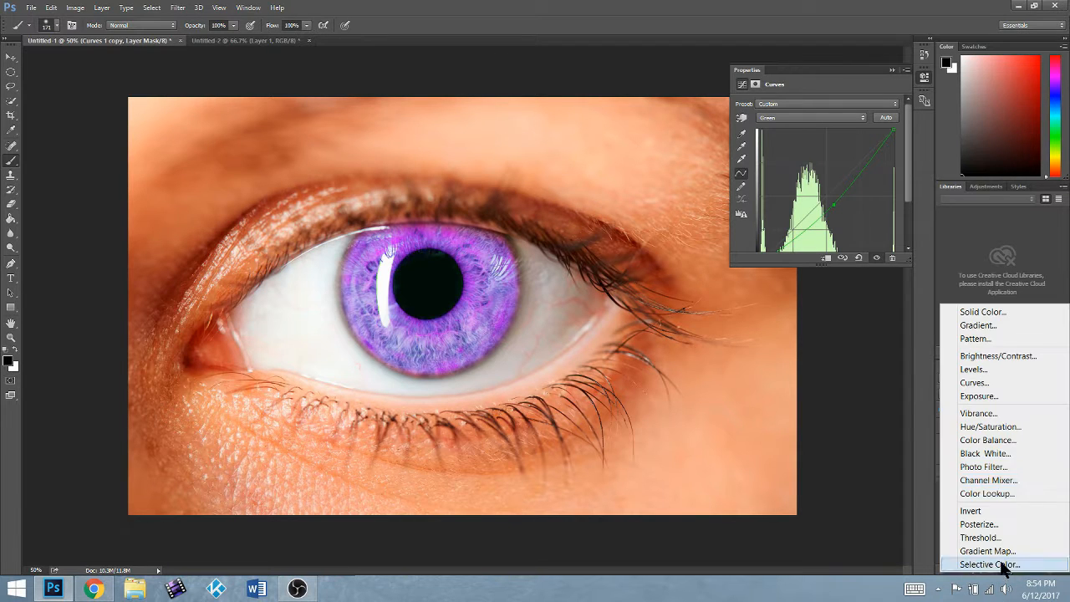
click(1011, 383)
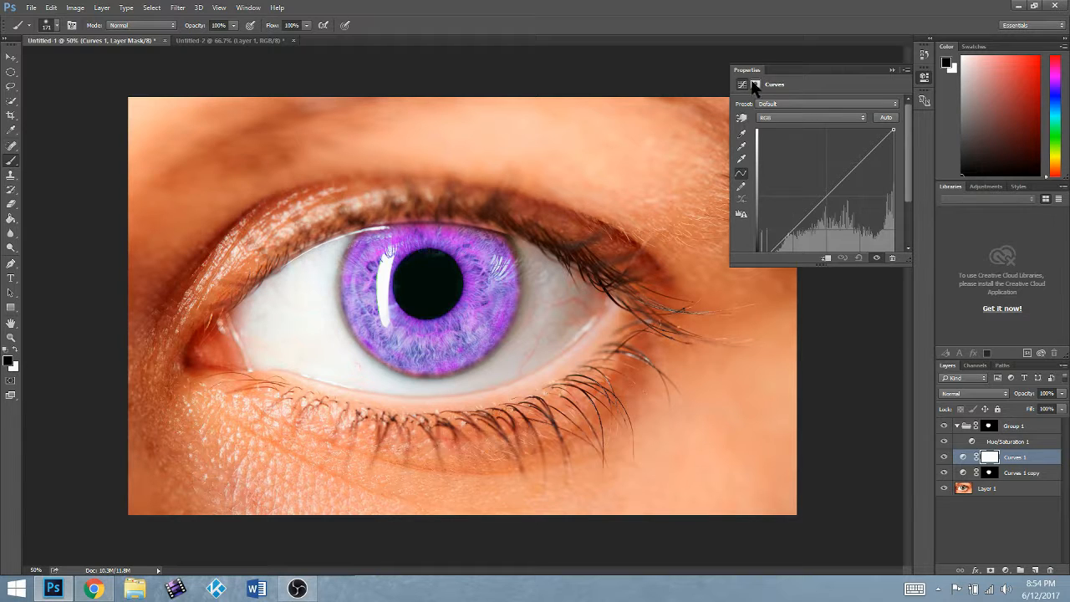
click(828, 118)
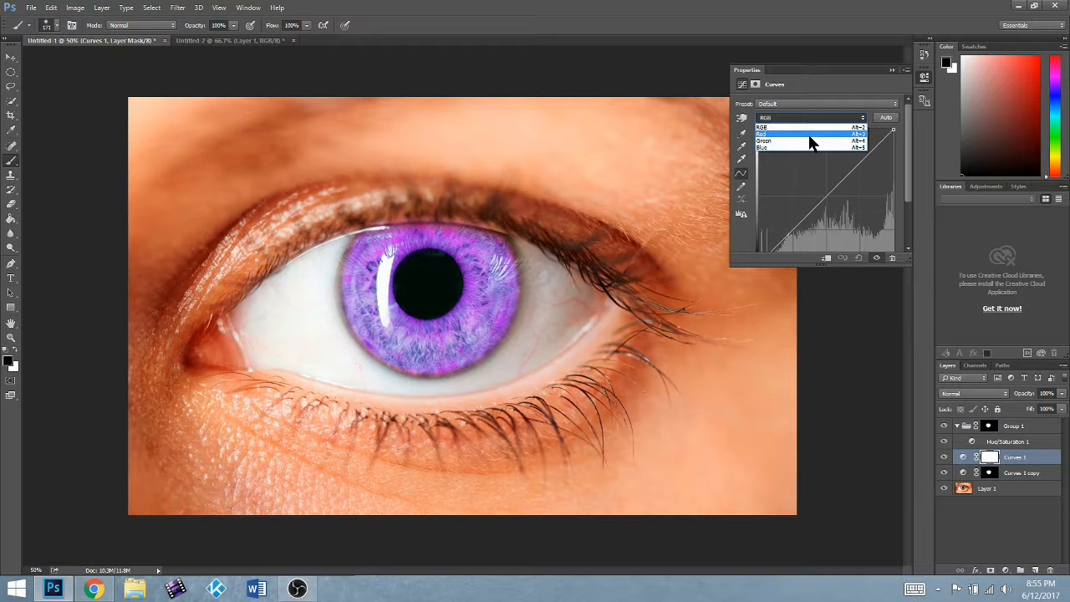
click(810, 136)
mouse_move(835, 194)
mouse_down()
mouse_move(815, 184)
mouse_move(826, 200)
mouse_up()
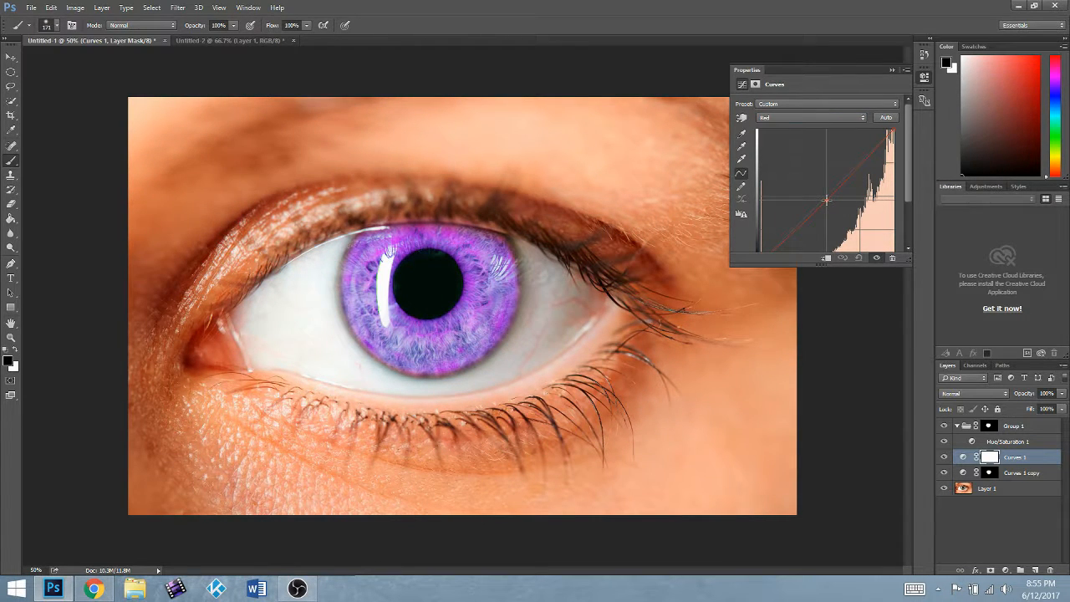
Unlink the layer masks from both the Curves 1 and Curves 1 copy layers
click(957, 427)
click(957, 426)
click(974, 459)
click(976, 474)
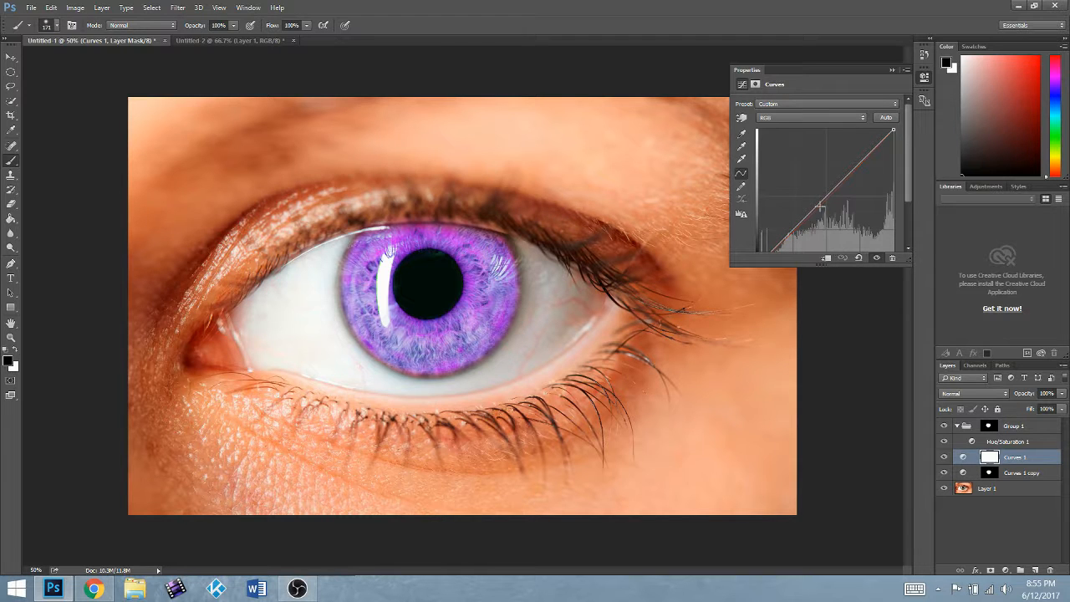
Raise the middle of the Red channel curve of Curves 1 slightly
mouse_move(823, 199)
mouse_down()
mouse_move(819, 187)
mouse_move(819, 205)
mouse_up()
click(812, 118)
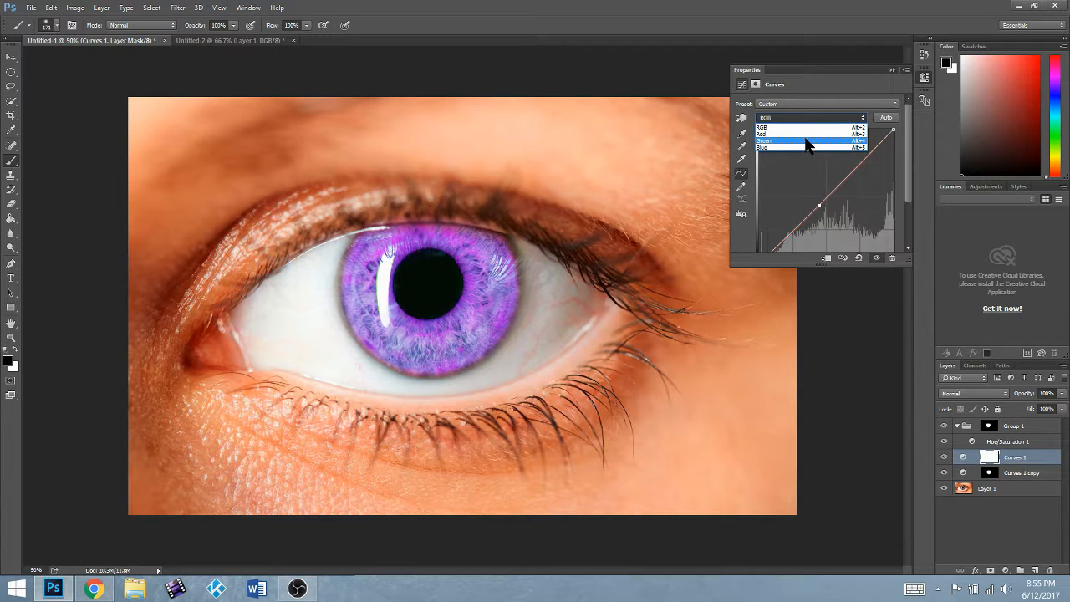
click(808, 135)
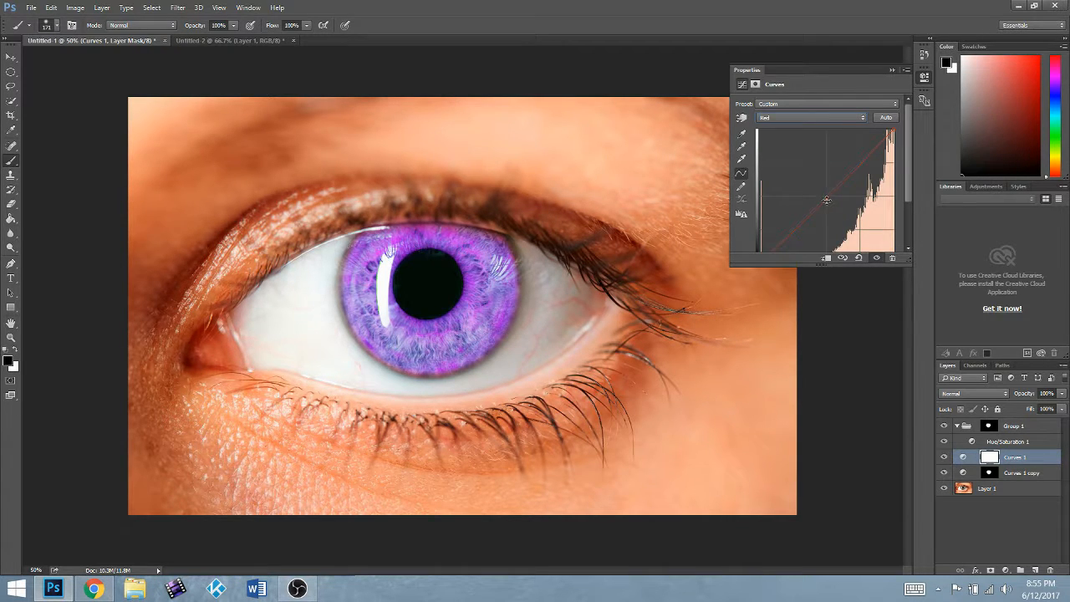
mouse_move(826, 200)
mouse_down()
mouse_move(796, 180)
mouse_move(809, 203)
mouse_up()
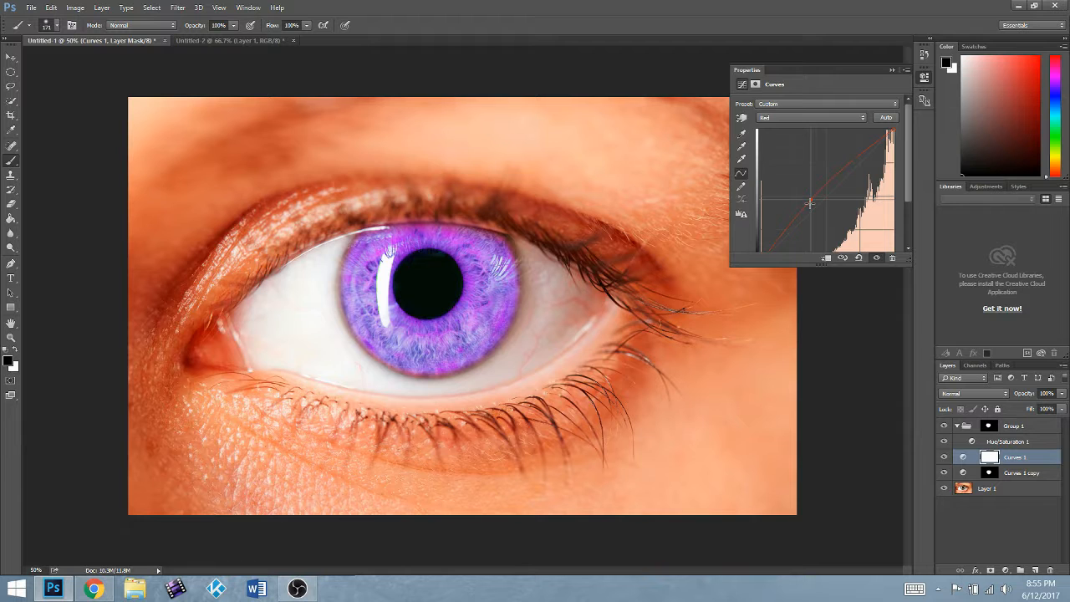
Move Curves 1 and Curves 1 copy above Hue/Saturation 1 in Group 1, and lower the copy's Red curve midpoint toward the diagonal
drag(1017, 459, 1012, 441)
drag(1015, 477, 1025, 441)
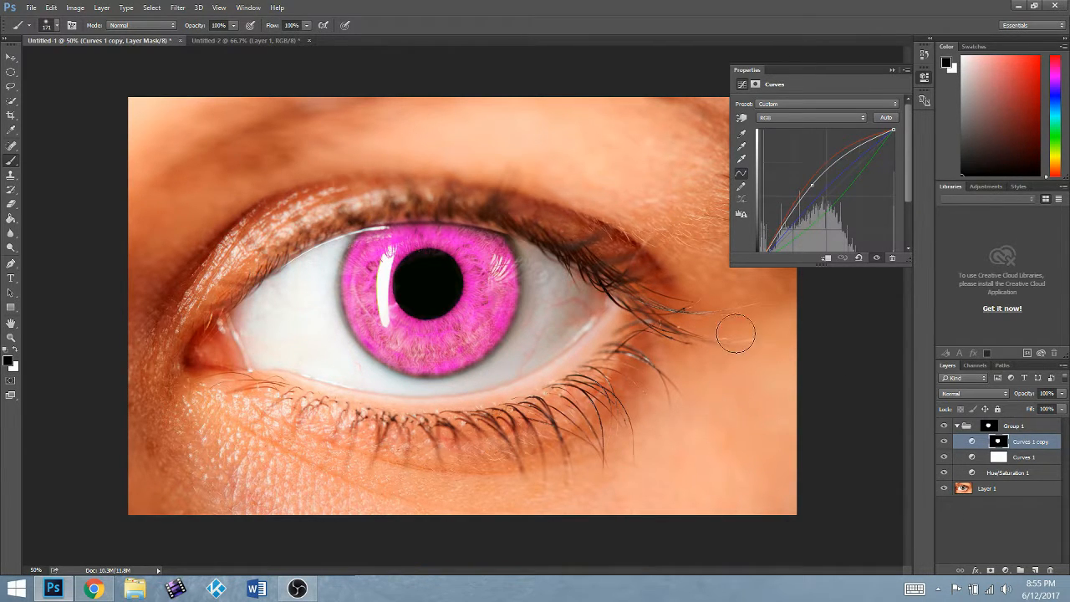
click(771, 119)
click(774, 131)
drag(813, 176, 827, 197)
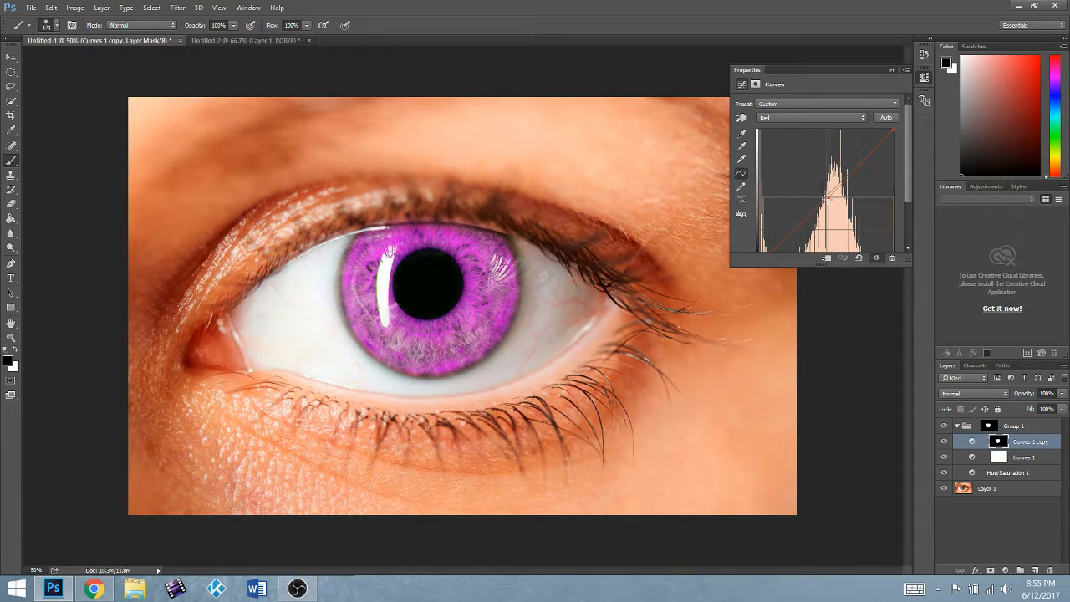
click(790, 117)
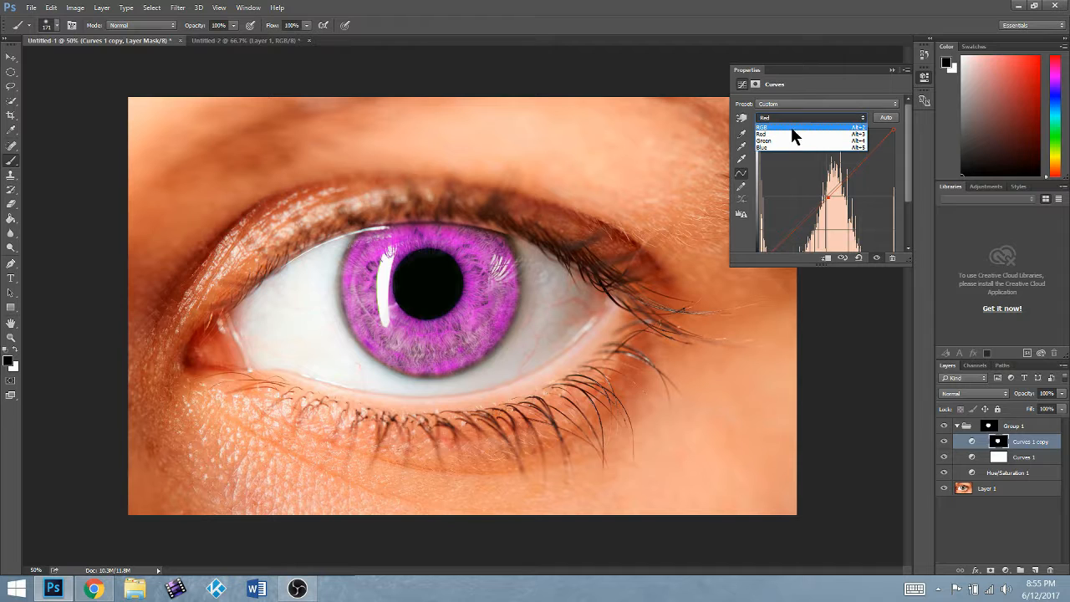
Toggle the visibility of both Curves layers in Group 1 to compare the iris with and without them over Hue/Saturation 1
click(945, 442)
click(944, 442)
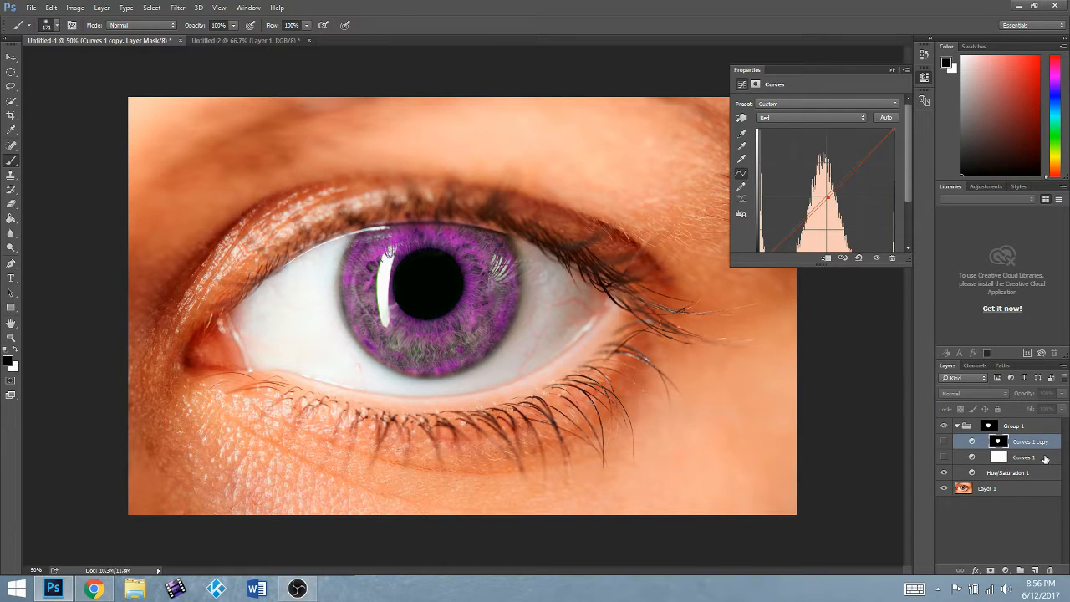
double_click(1003, 473)
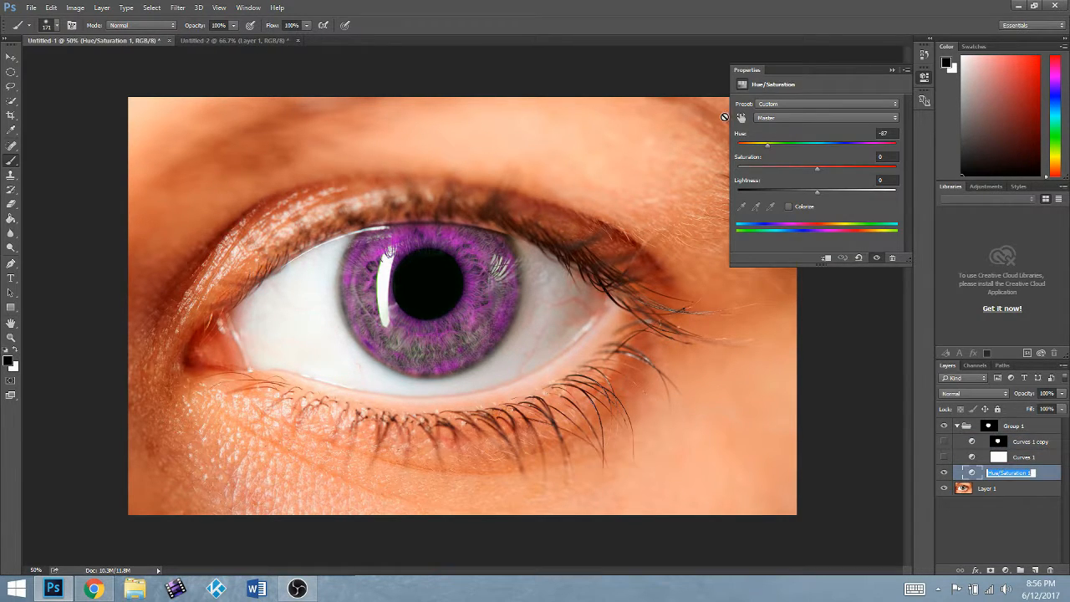
click(817, 172)
click(944, 442)
click(944, 458)
click(944, 442)
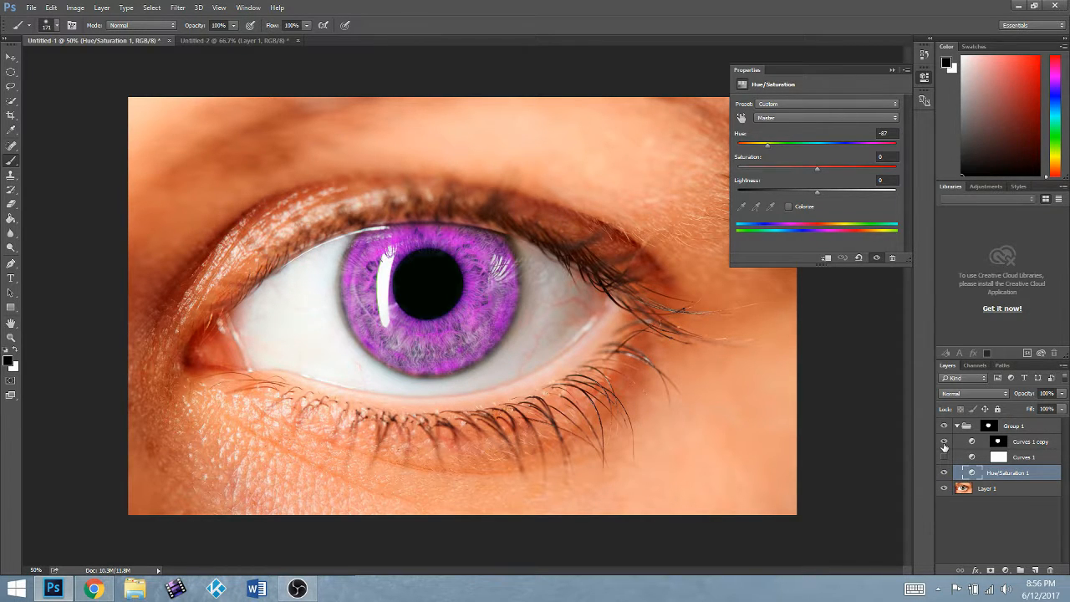
click(943, 447)
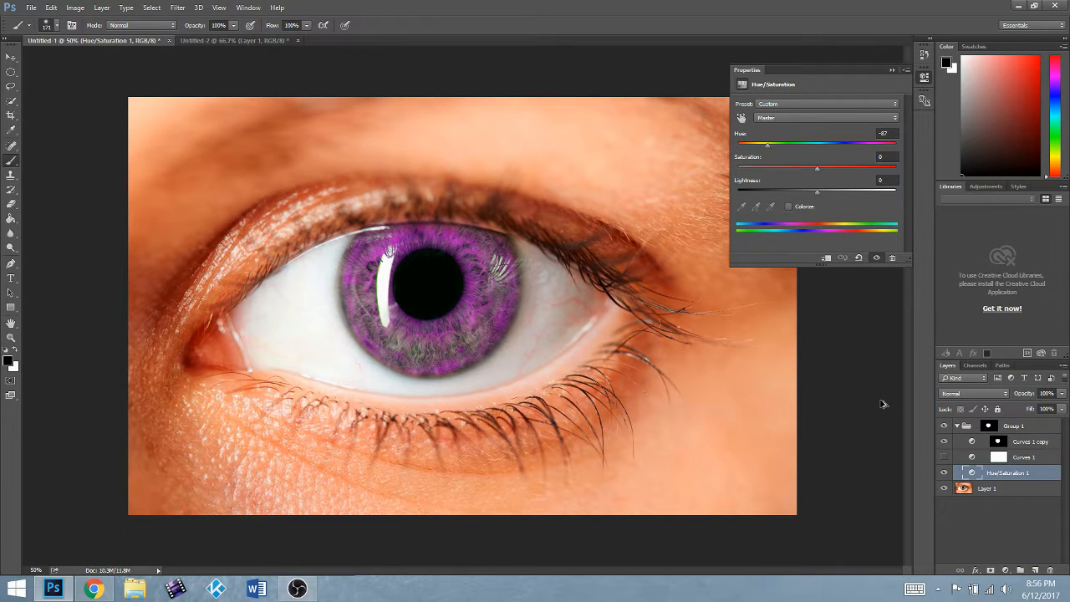
Undo the layer reordering and the Red curve change on Curves 1 copy
key(ctrl+z)
key(ctrl+z)
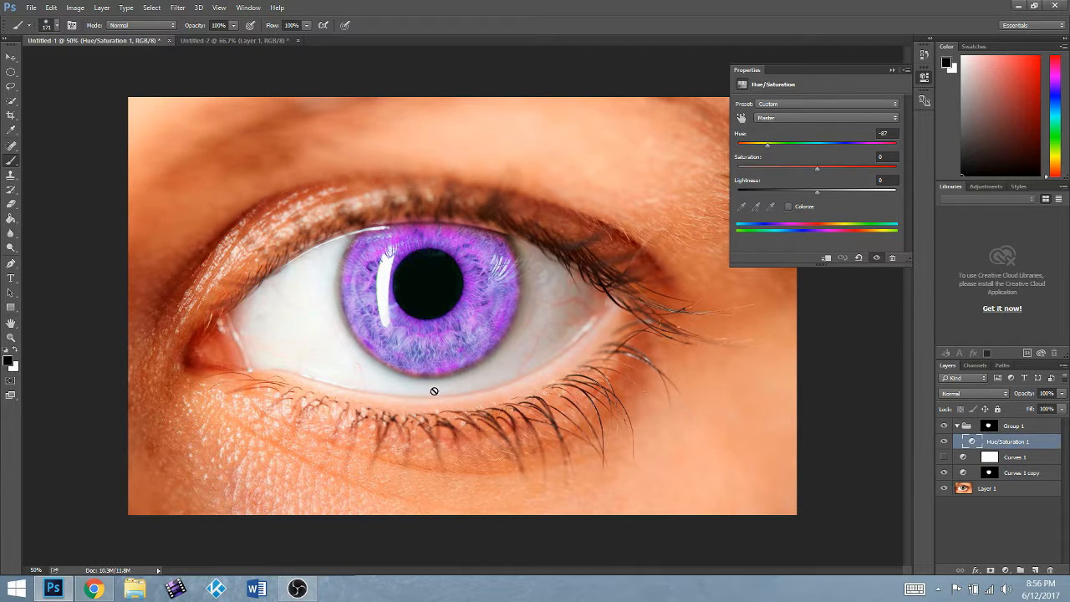
Raise the middle of the Curves 1 Red channel curve strongly and turn the layer's visibility back on
click(1020, 460)
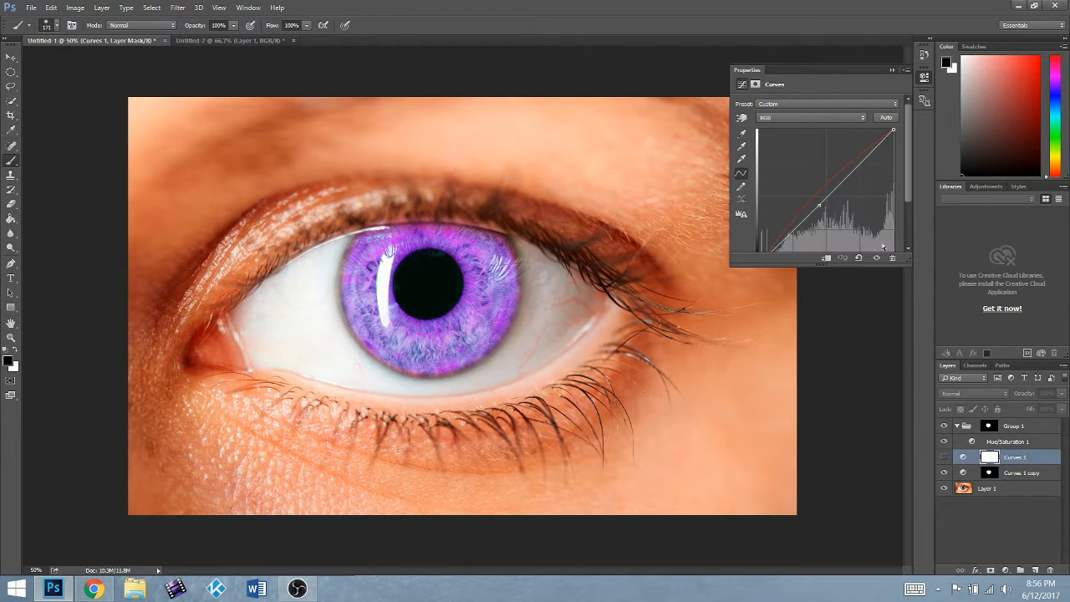
mouse_move(814, 193)
mouse_down()
mouse_move(819, 184)
mouse_move(818, 204)
mouse_up()
click(793, 119)
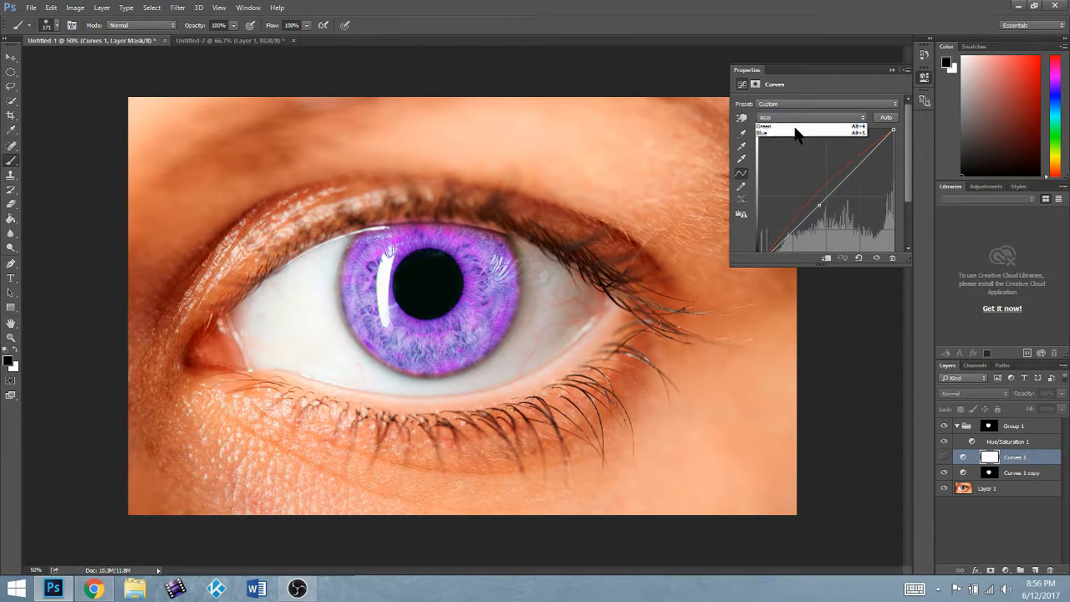
click(790, 133)
click(787, 119)
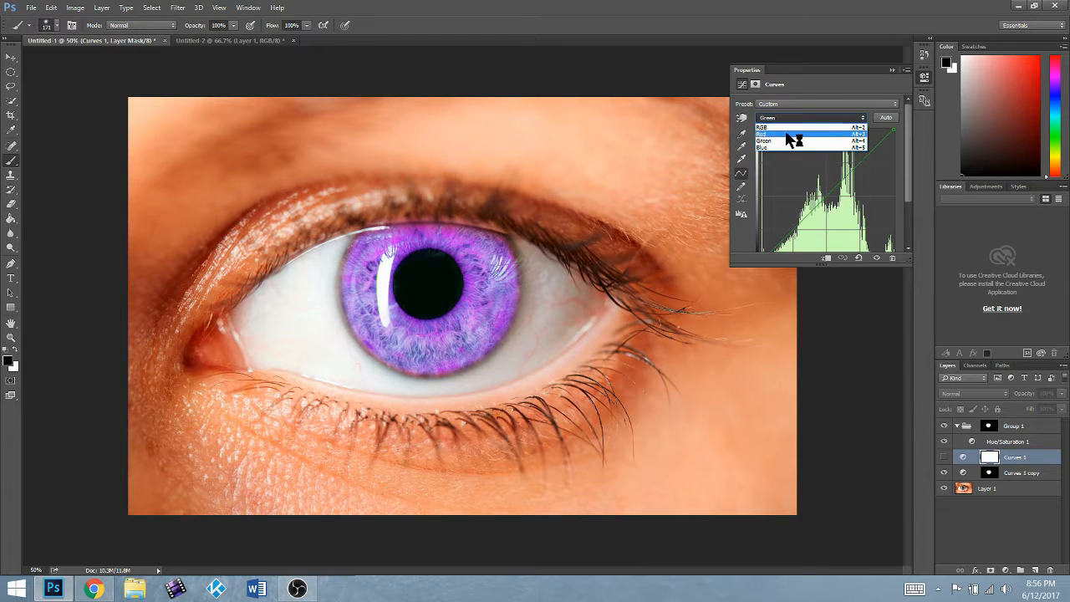
click(784, 126)
mouse_move(816, 192)
mouse_down()
mouse_move(797, 174)
mouse_move(817, 183)
mouse_up()
click(944, 457)
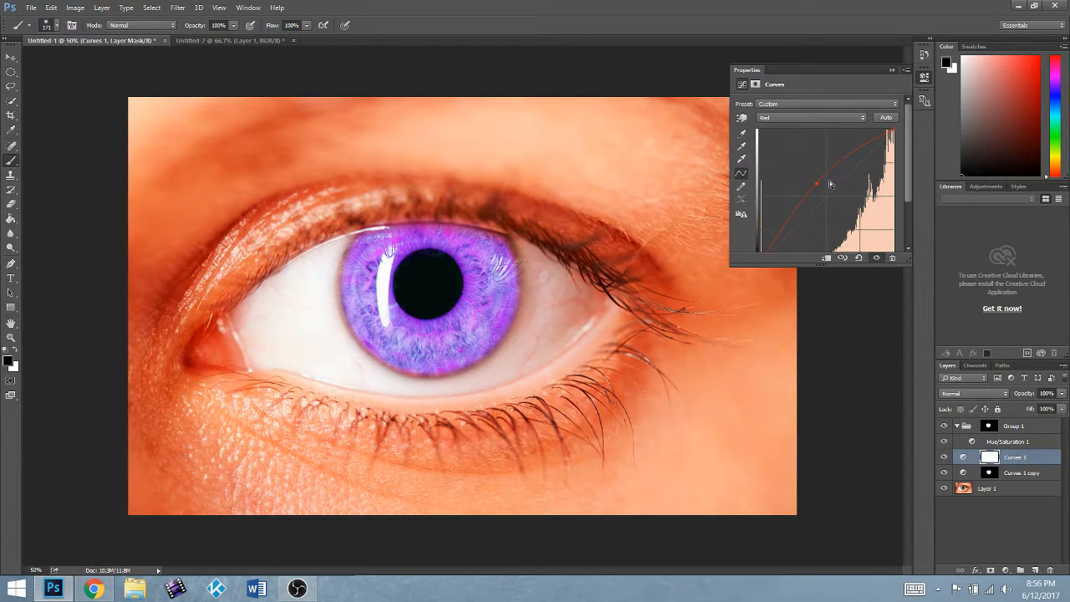
Lower the midpoint of the Curves 1 Red channel curve back close to the diagonal
mouse_move(816, 183)
mouse_down()
mouse_move(808, 174)
mouse_move(825, 199)
mouse_move(812, 183)
mouse_move(813, 193)
mouse_up()
click(784, 117)
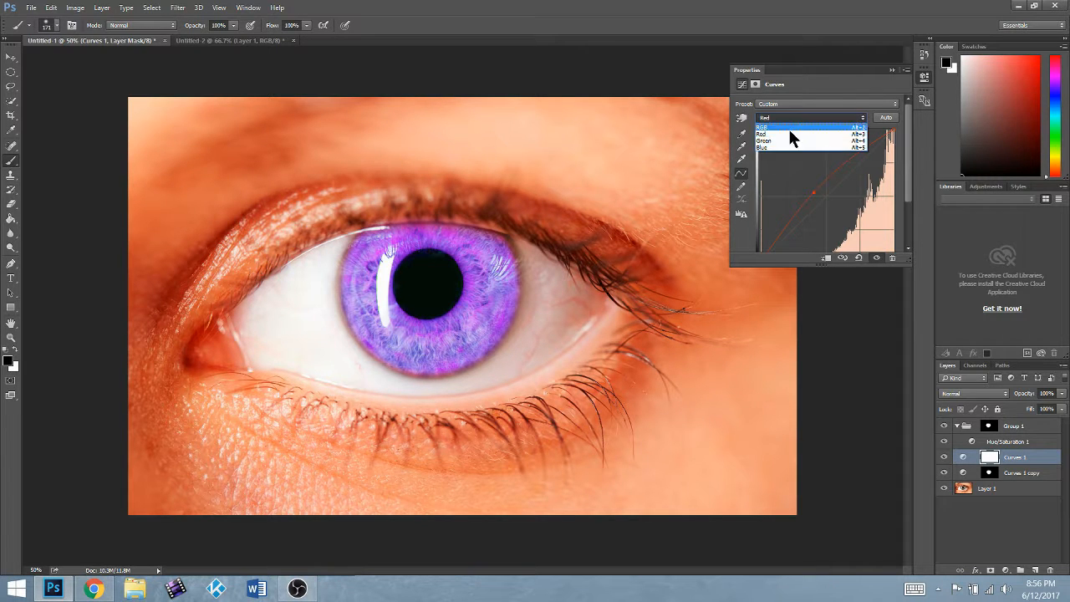
click(790, 134)
mouse_move(823, 201)
mouse_down()
mouse_move(818, 188)
mouse_move(819, 199)
mouse_up()
click(795, 117)
click(803, 140)
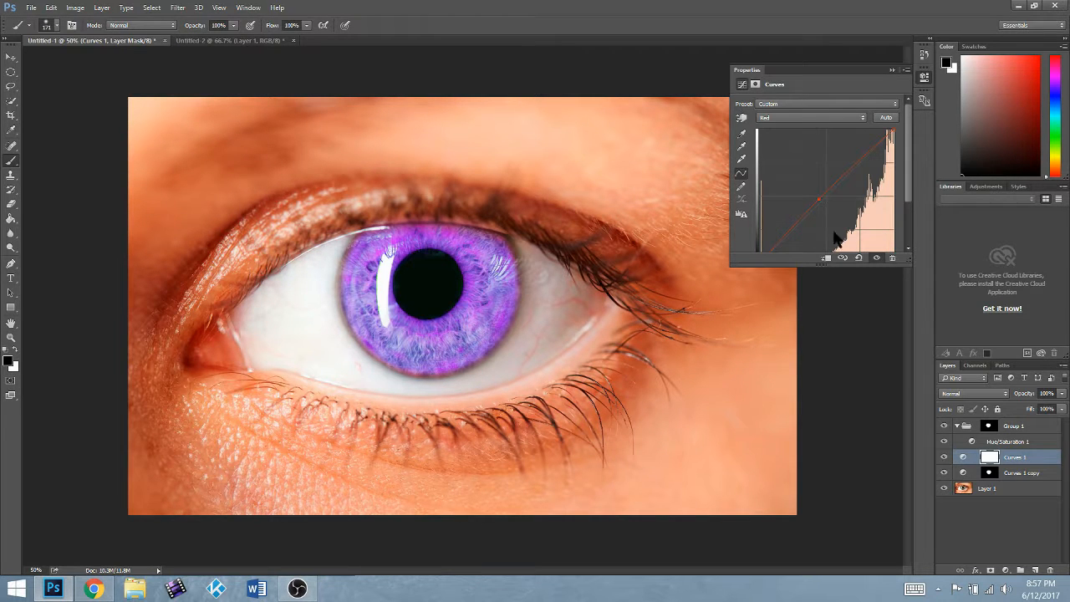
Delete the Curves 1 adjustment layer
right_click(1018, 459)
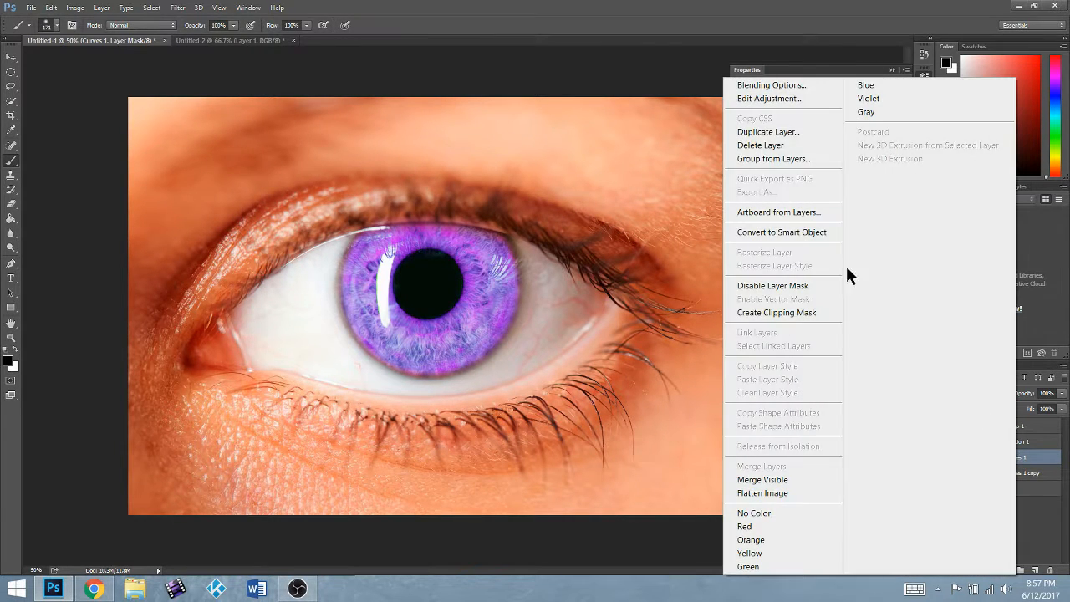
click(775, 147)
click(501, 222)
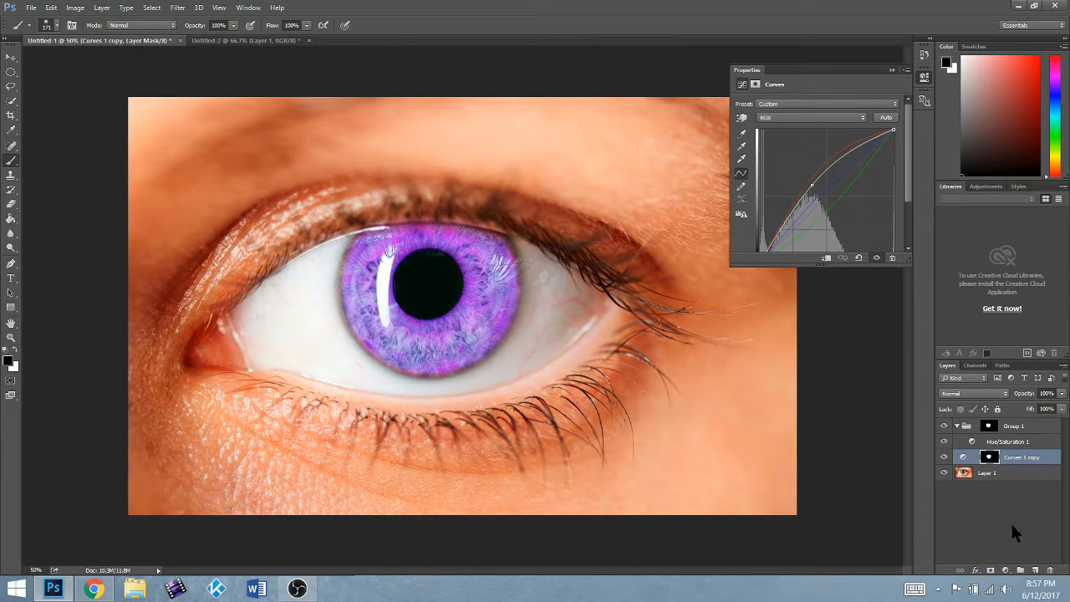
Add a Hue/Saturation adjustment layer above Curves 1 copy and set its Hue to +21
click(1003, 571)
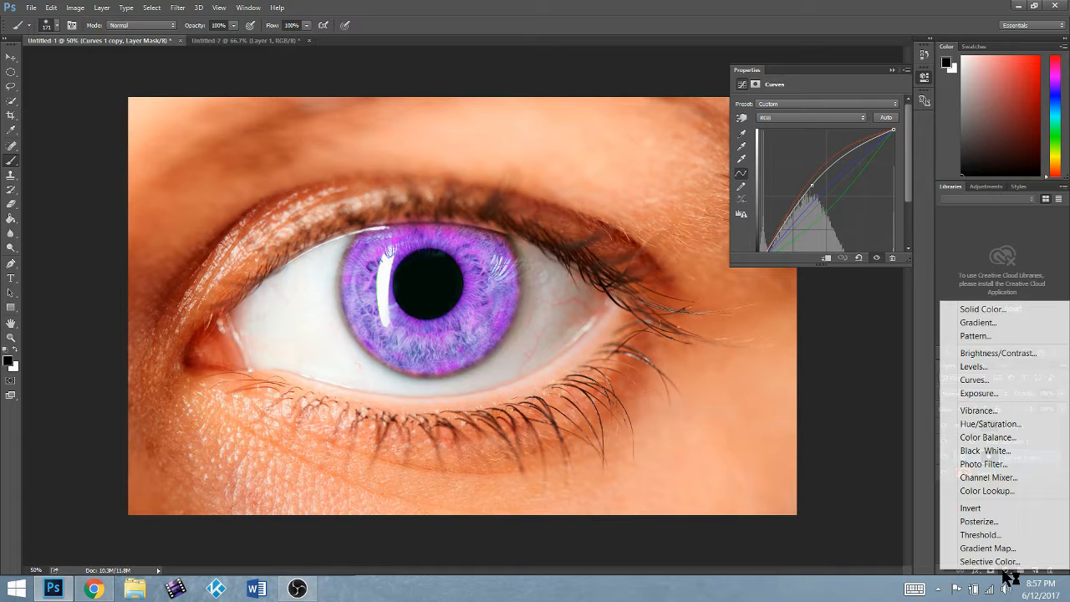
click(990, 427)
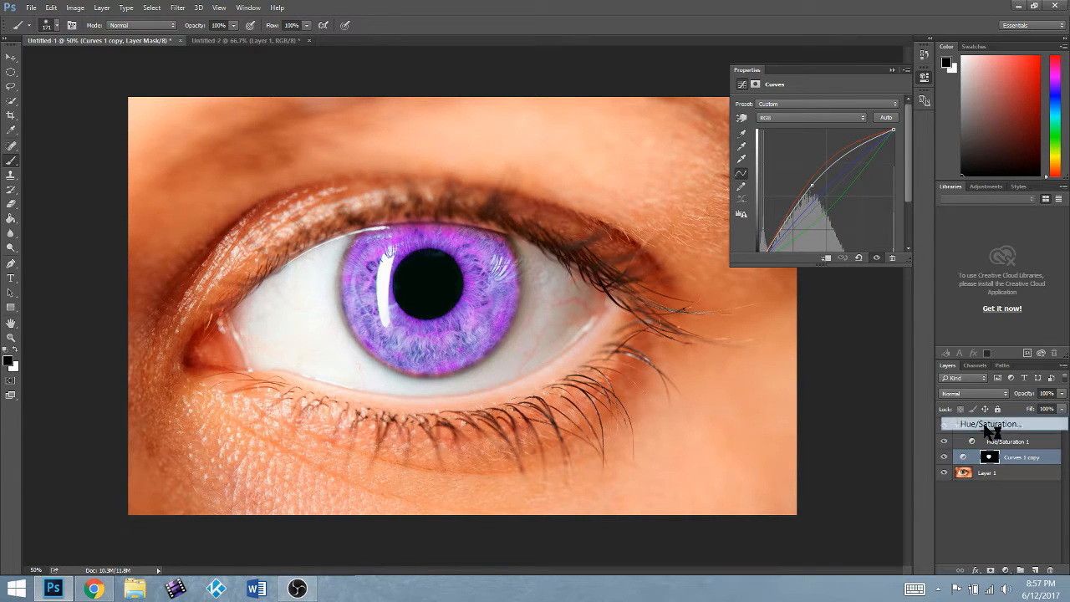
mouse_move(817, 144)
mouse_down()
mouse_move(755, 143)
mouse_move(832, 146)
mouse_up()
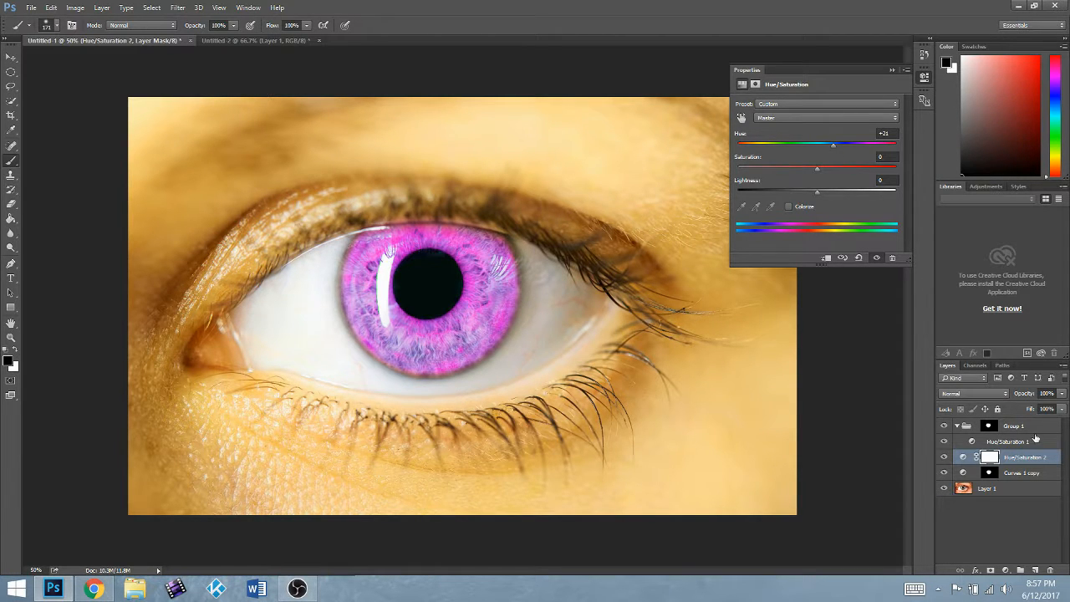
Try moving the iris mask from Curves 1 copy onto Hue/Saturation 2, and undo the move
drag(988, 473, 989, 457)
click(492, 224)
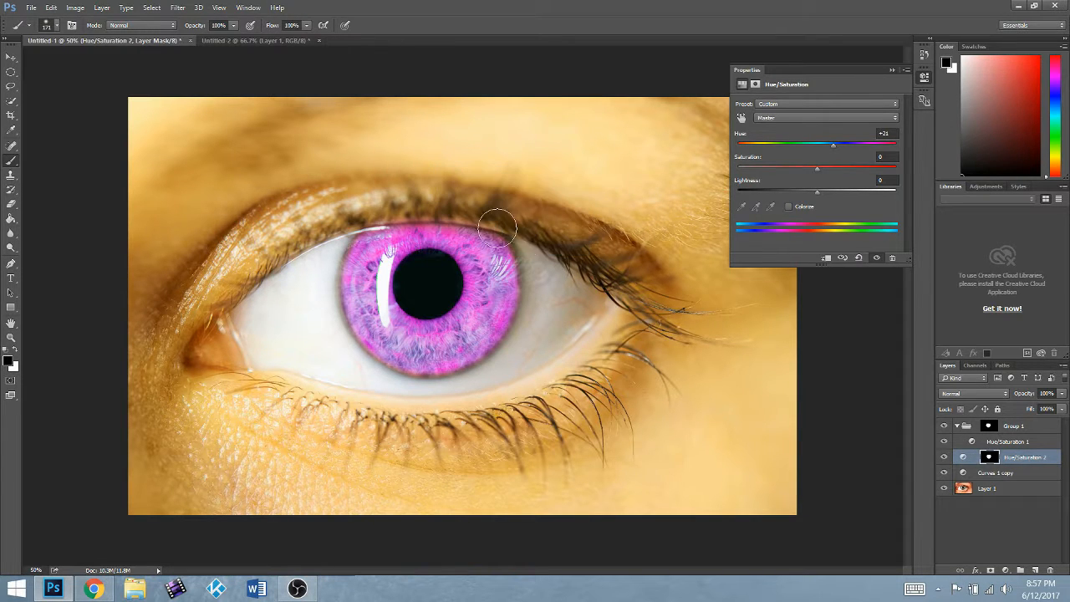
click(1004, 474)
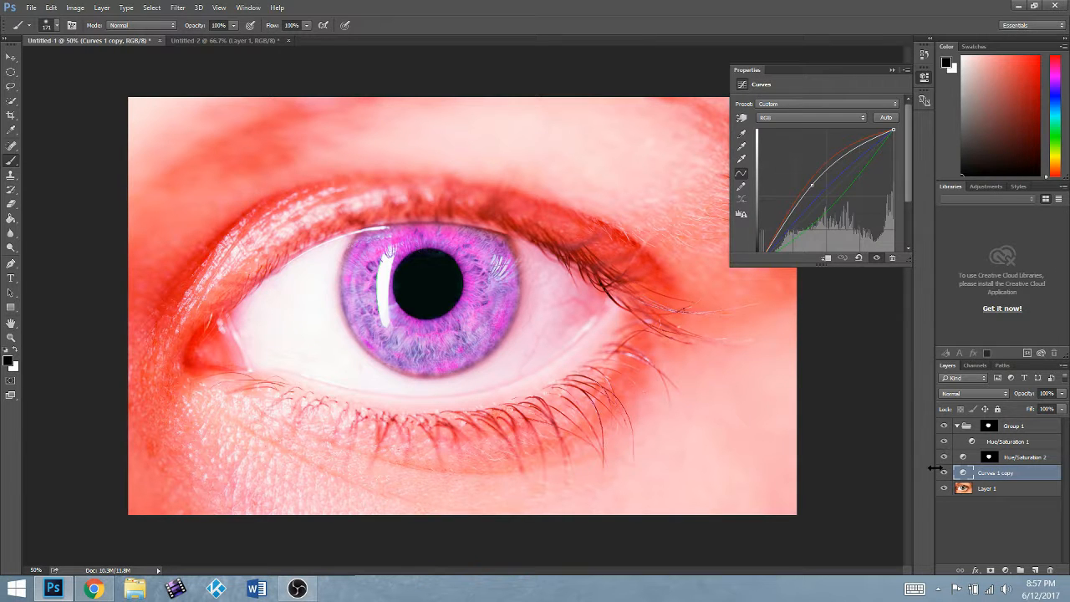
key(ctrl+z)
Duplicate Curves 1 copy as Curves 1 copy 2 and move the duplicate's iris mask onto Hue/Saturation 2, replacing its blank mask
right_click(1011, 481)
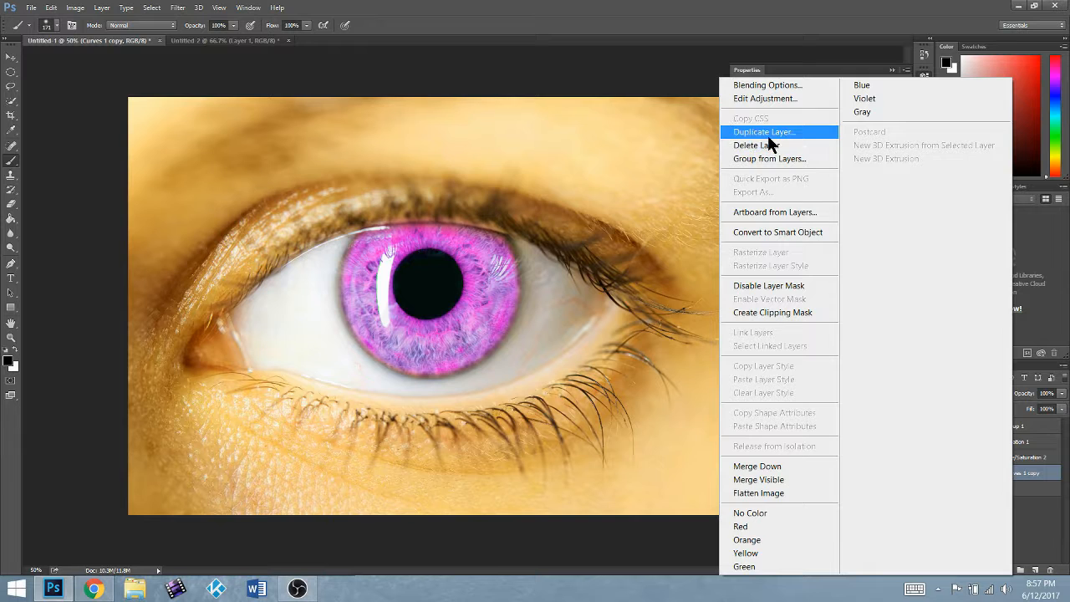
click(766, 134)
click(634, 182)
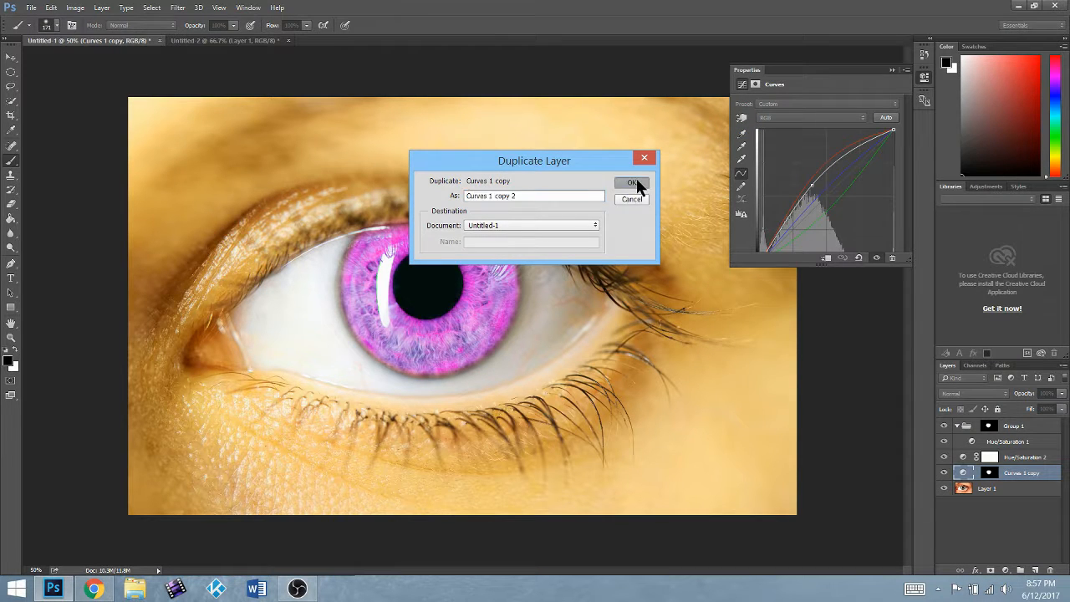
drag(992, 477, 989, 458)
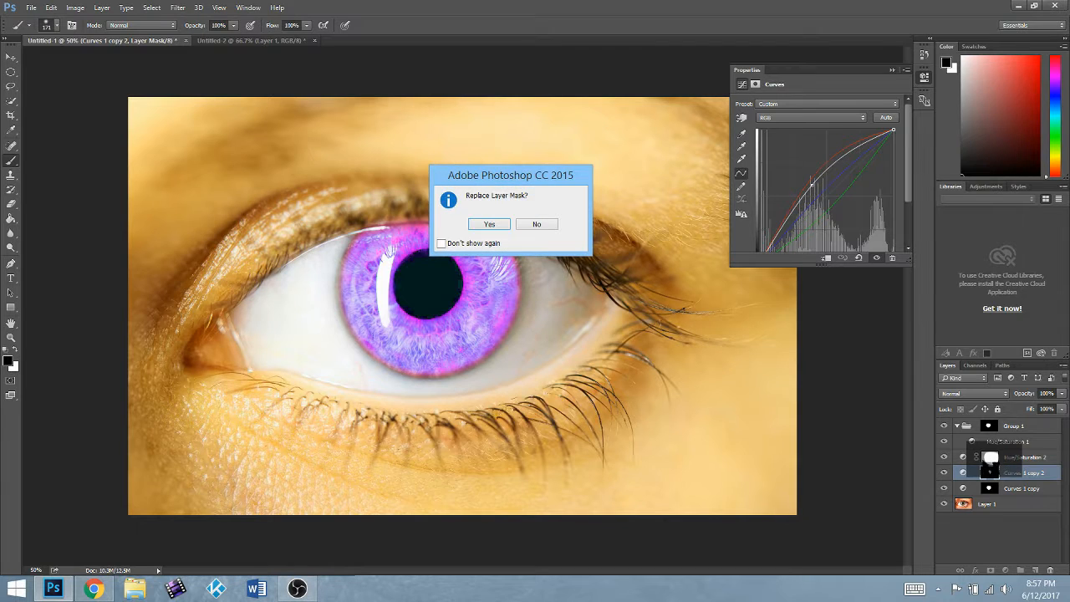
click(502, 221)
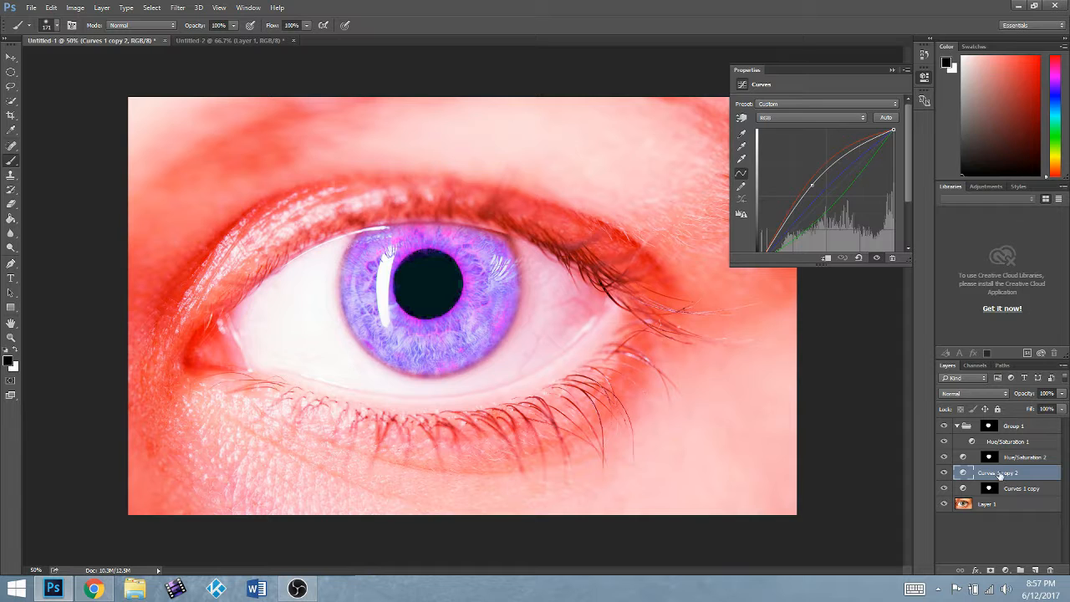
Delete the unmasked Curves 1 copy 2 layer
right_click(999, 475)
click(763, 145)
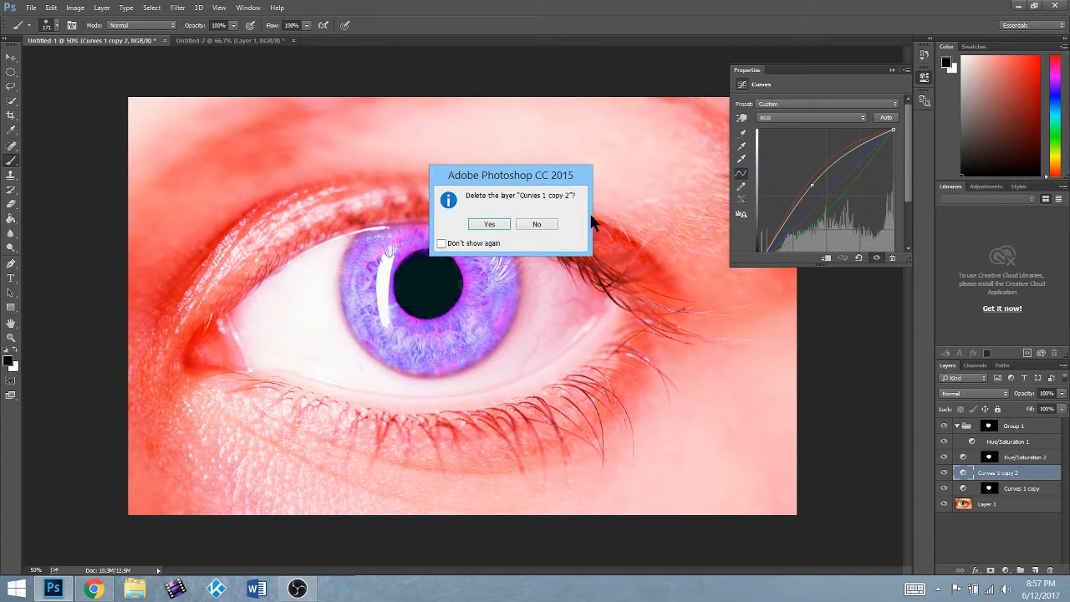
click(490, 222)
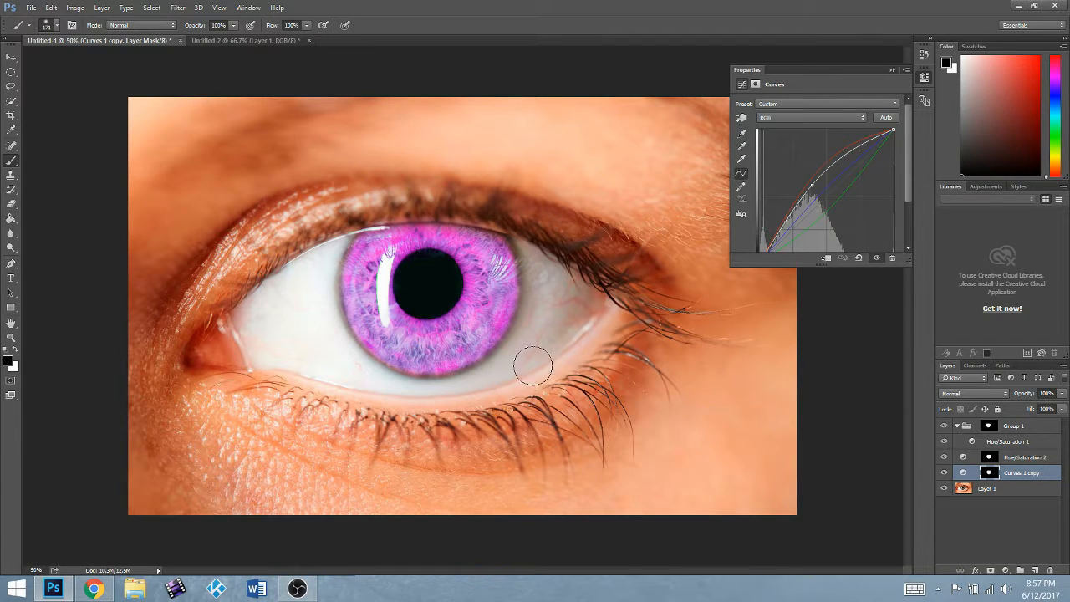
Toggle the visibility of Curves 1 copy and Hue/Saturation 2 in turn to compare each layer's effect on the iris colour
click(944, 473)
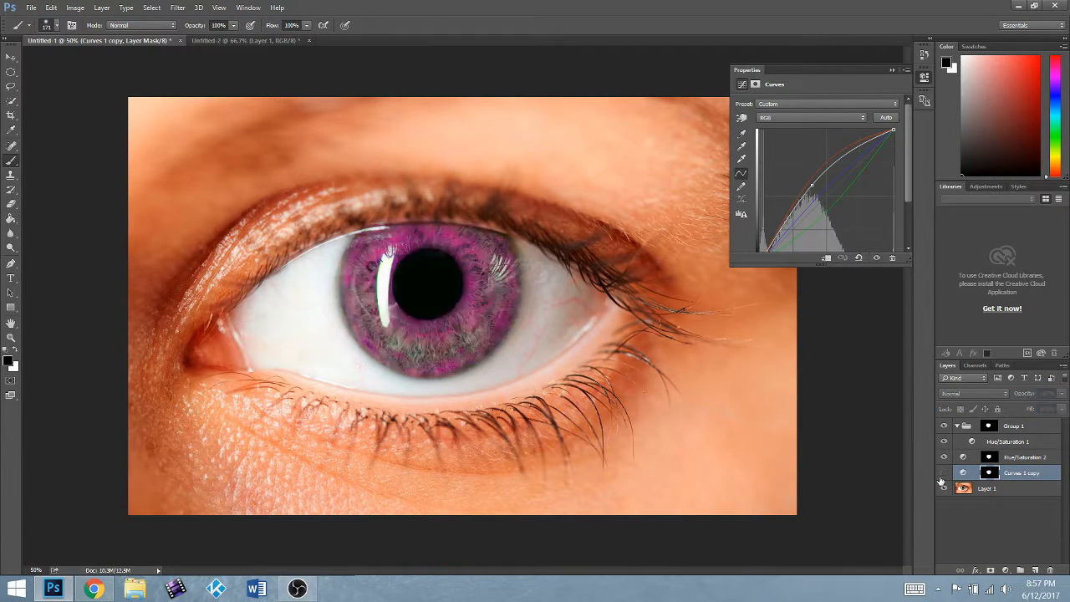
click(945, 473)
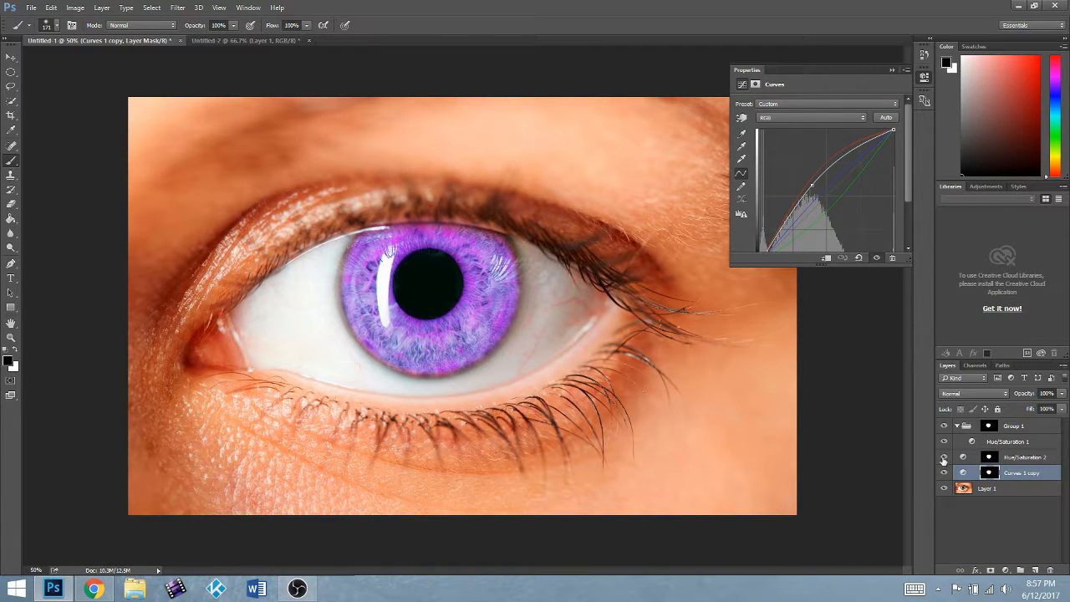
click(945, 460)
right_click(1025, 462)
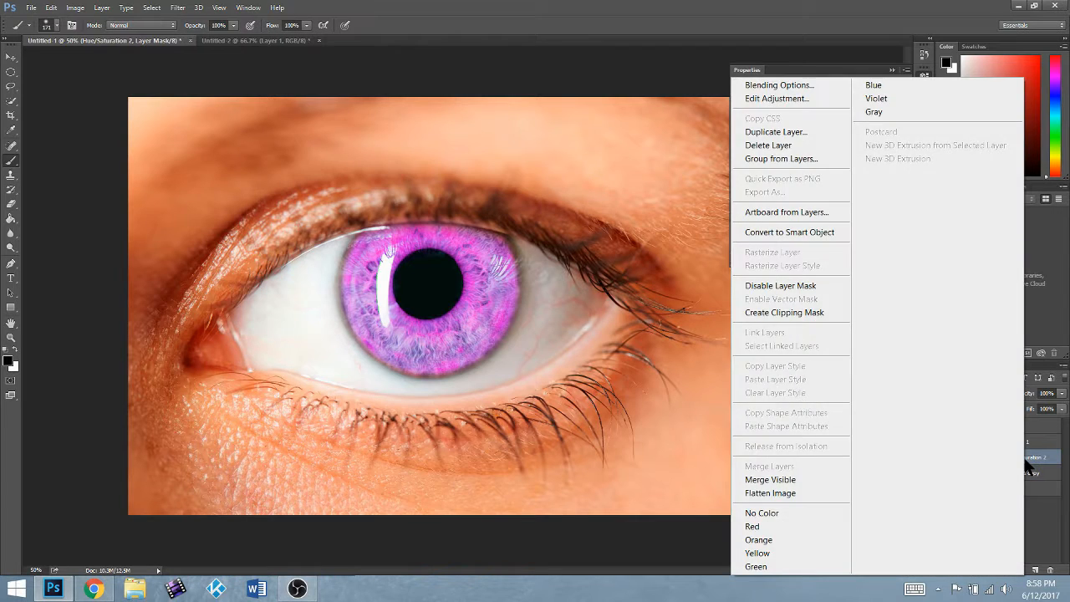
key(Escape)
click(944, 457)
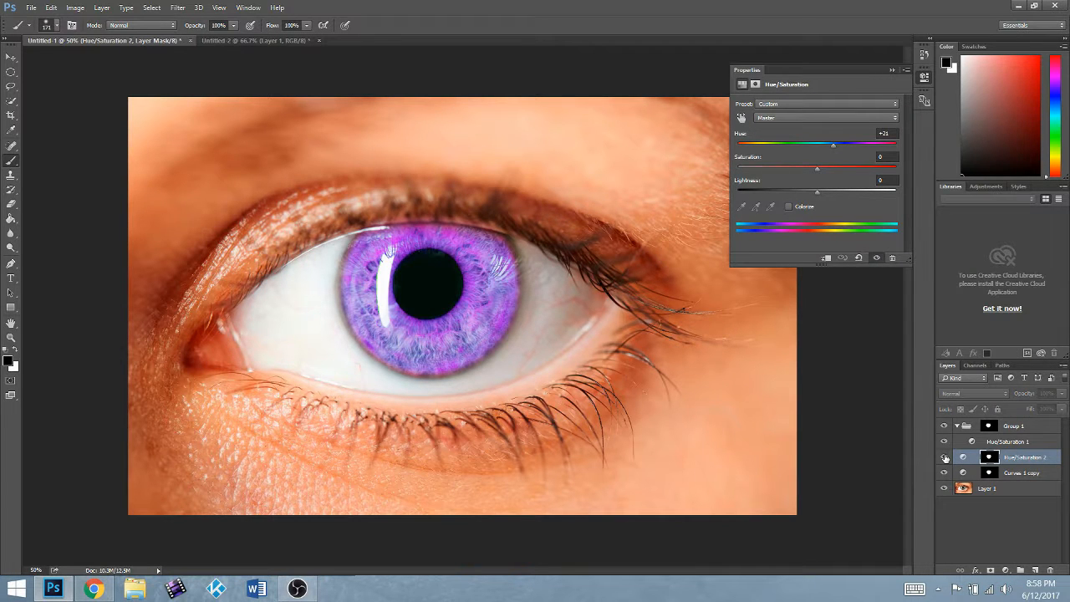
click(944, 457)
click(945, 473)
click(946, 473)
click(944, 473)
click(944, 473)
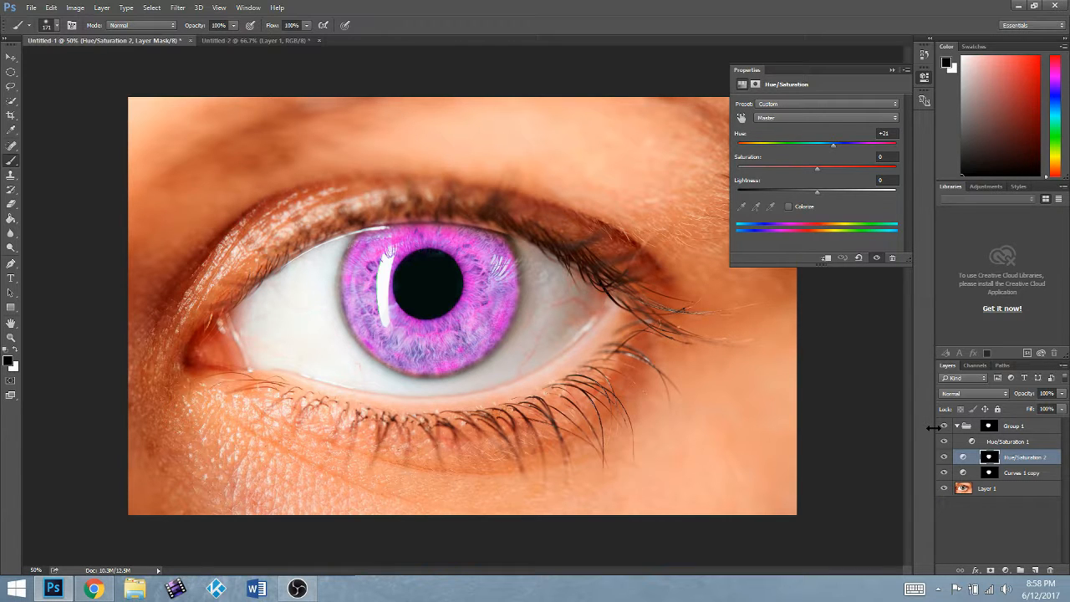
Paint the Hue/Saturation 2 mask black over the outer iris ring and white around the pupil to limit the pink to the centre
click(944, 458)
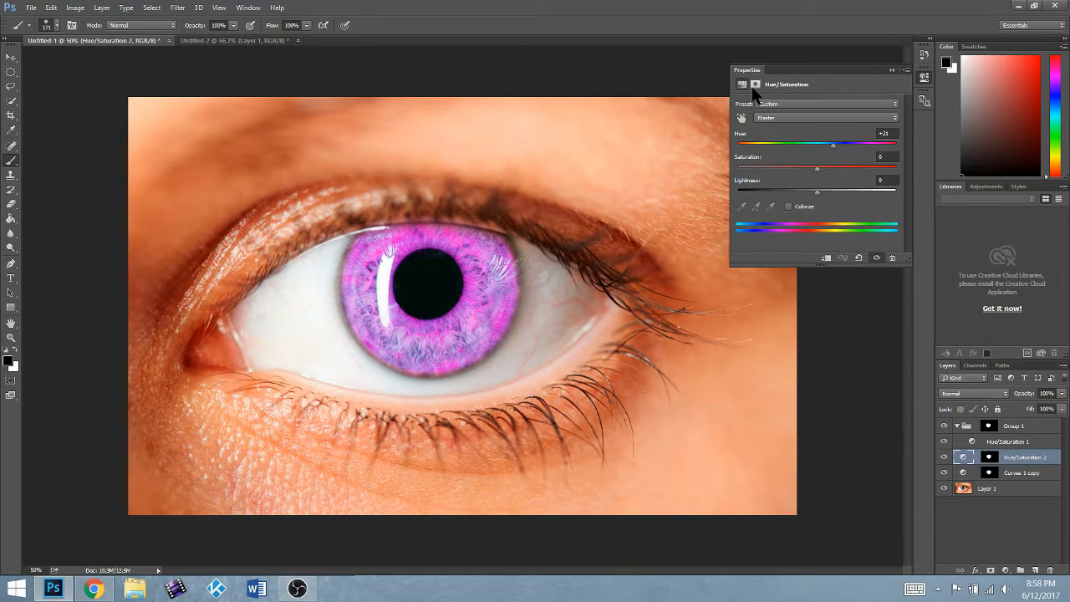
click(754, 84)
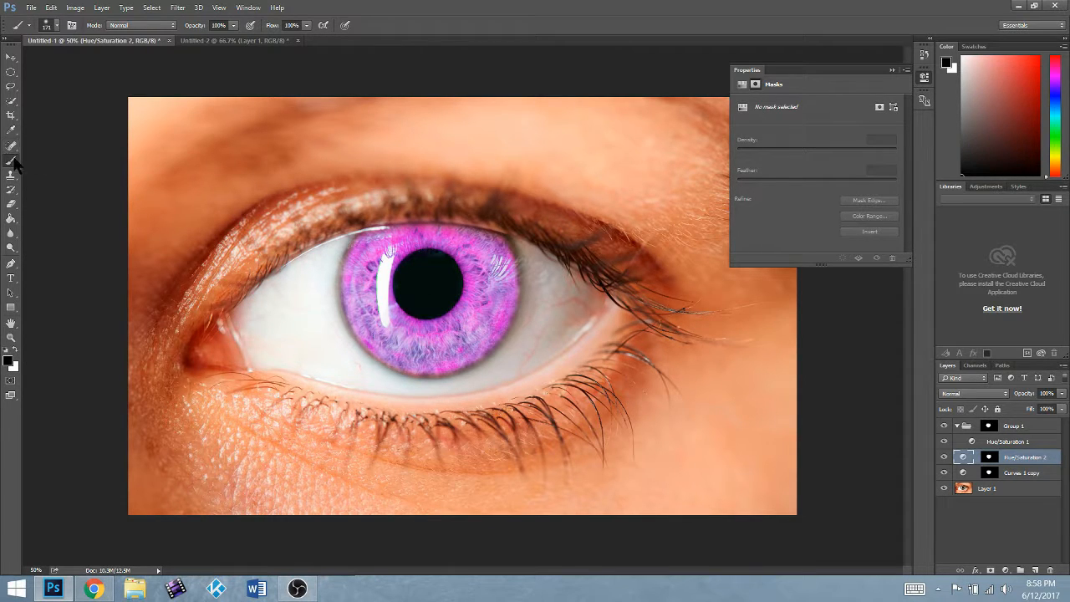
click(1013, 495)
click(992, 460)
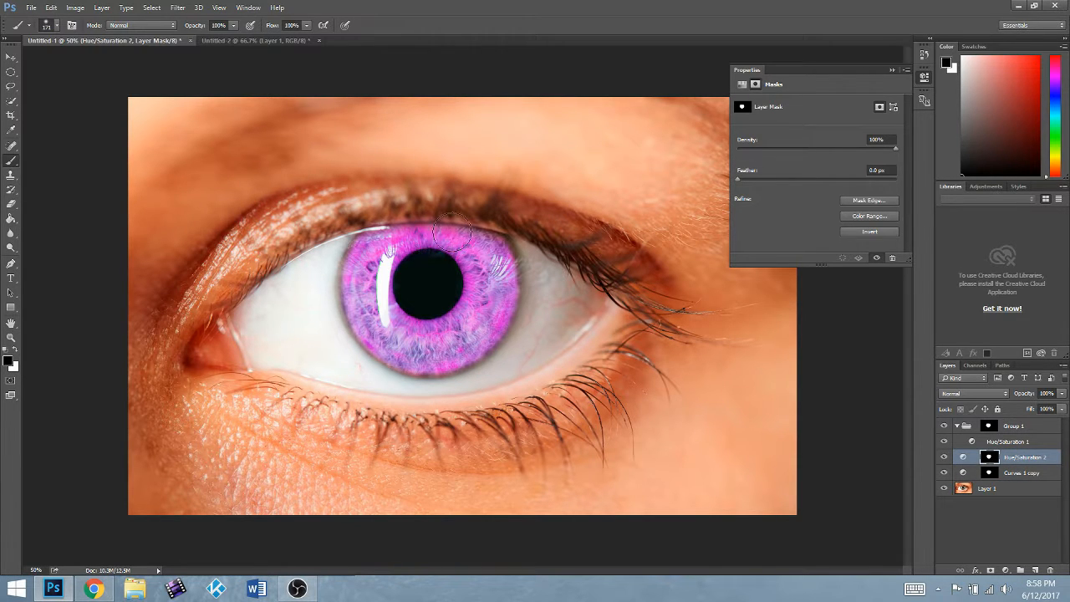
mouse_move(393, 219)
mouse_down()
mouse_move(353, 267)
mouse_move(347, 249)
mouse_move(356, 314)
mouse_move(412, 354)
mouse_move(462, 354)
mouse_move(437, 373)
mouse_move(516, 315)
mouse_move(504, 332)
mouse_move(521, 266)
mouse_move(484, 227)
mouse_move(454, 215)
mouse_move(375, 219)
mouse_move(475, 216)
mouse_move(380, 216)
mouse_move(323, 256)
mouse_move(328, 310)
mouse_move(378, 356)
mouse_move(453, 364)
mouse_move(513, 336)
mouse_move(462, 354)
mouse_move(471, 358)
mouse_move(511, 319)
mouse_move(529, 362)
mouse_up()
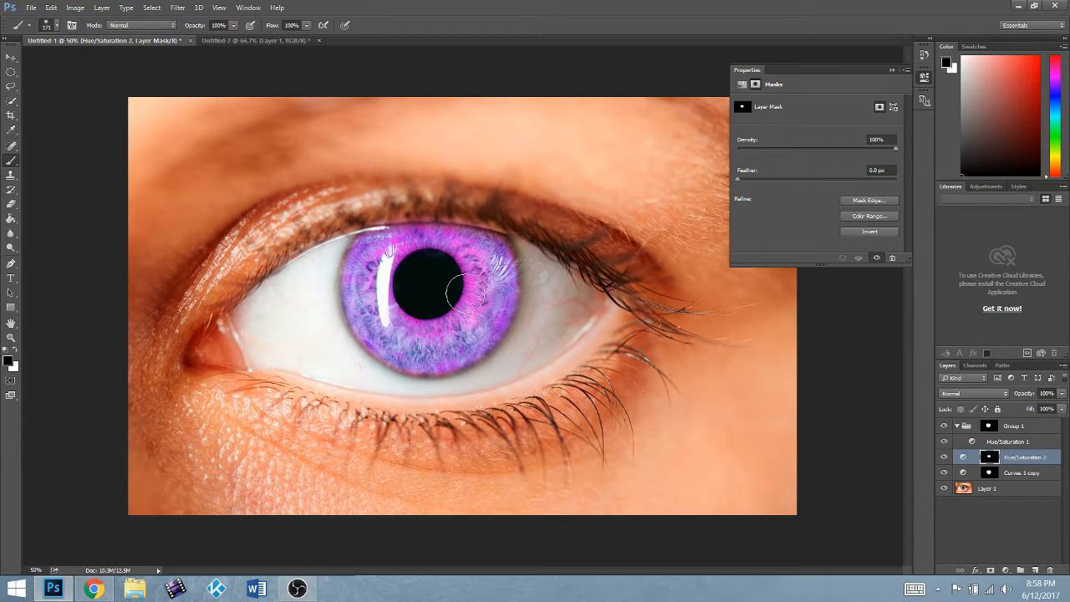
click(15, 349)
mouse_move(399, 273)
mouse_down()
mouse_move(455, 257)
mouse_move(462, 277)
mouse_move(450, 308)
mouse_move(412, 317)
mouse_move(401, 309)
mouse_move(458, 326)
mouse_move(430, 343)
mouse_up()
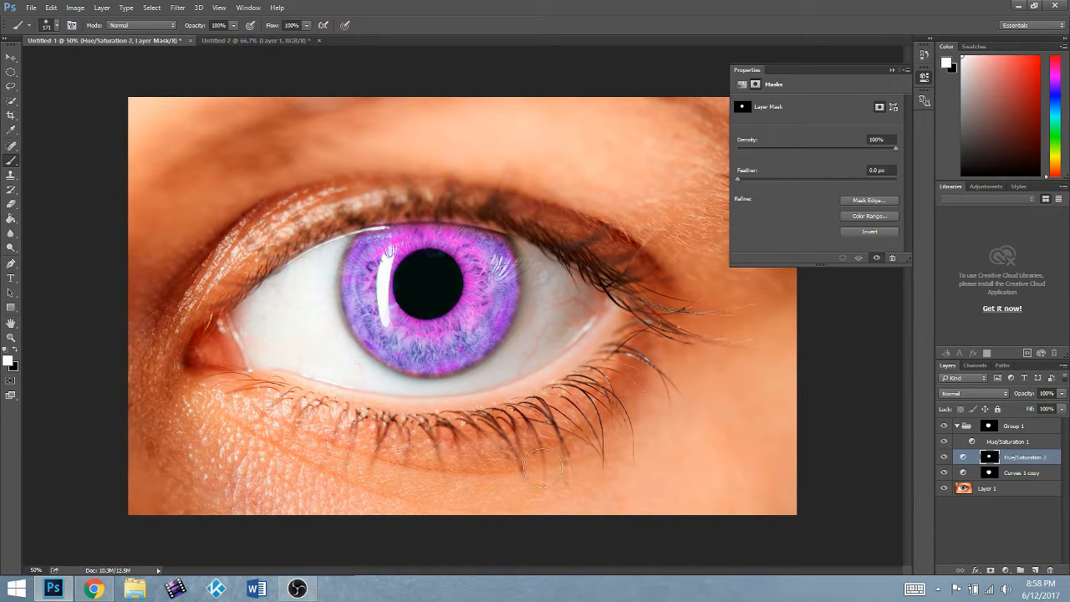
Add a Hue/Saturation adjustment layer directly above Hue/Saturation 2 and set its saturation to -100
click(1006, 570)
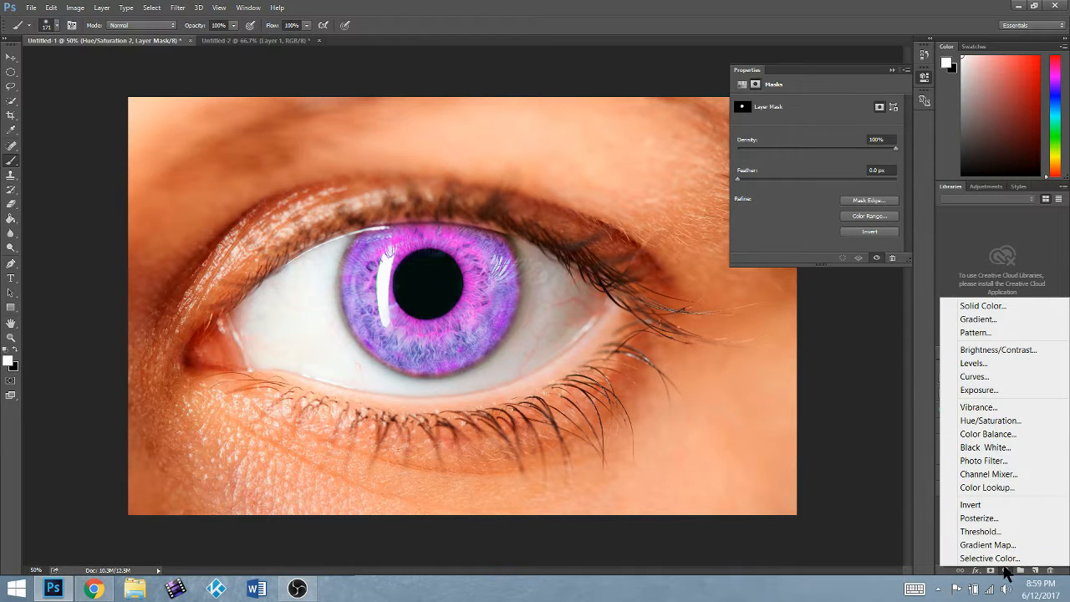
click(990, 421)
drag(818, 169, 674, 161)
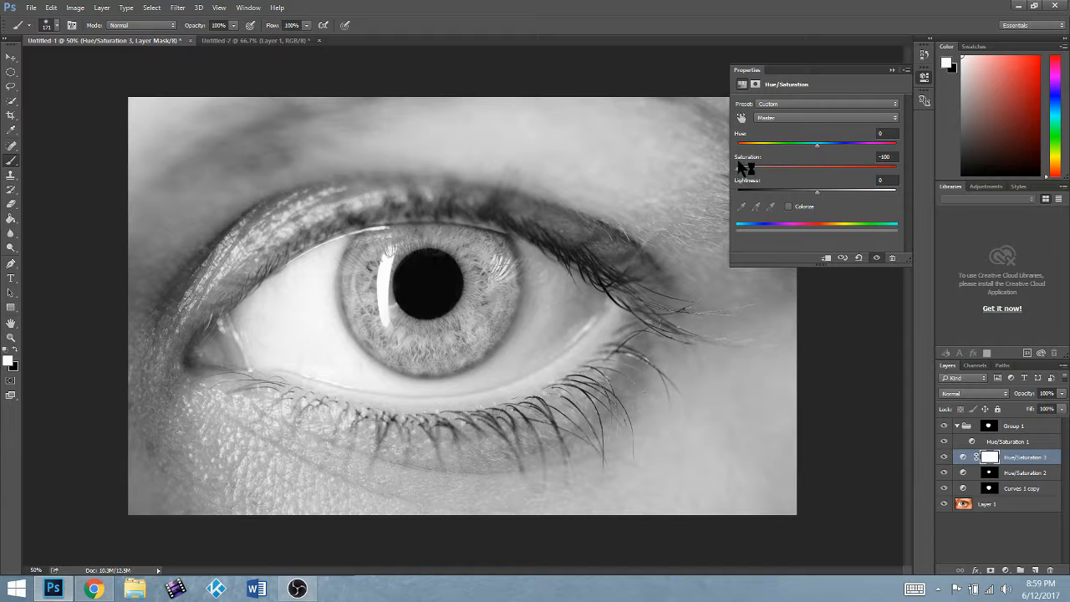
Try moving Hue/Saturation 3 into Group 1 and below Curves 1 copy, and undo the moves together with the desaturation
drag(1008, 460, 1009, 442)
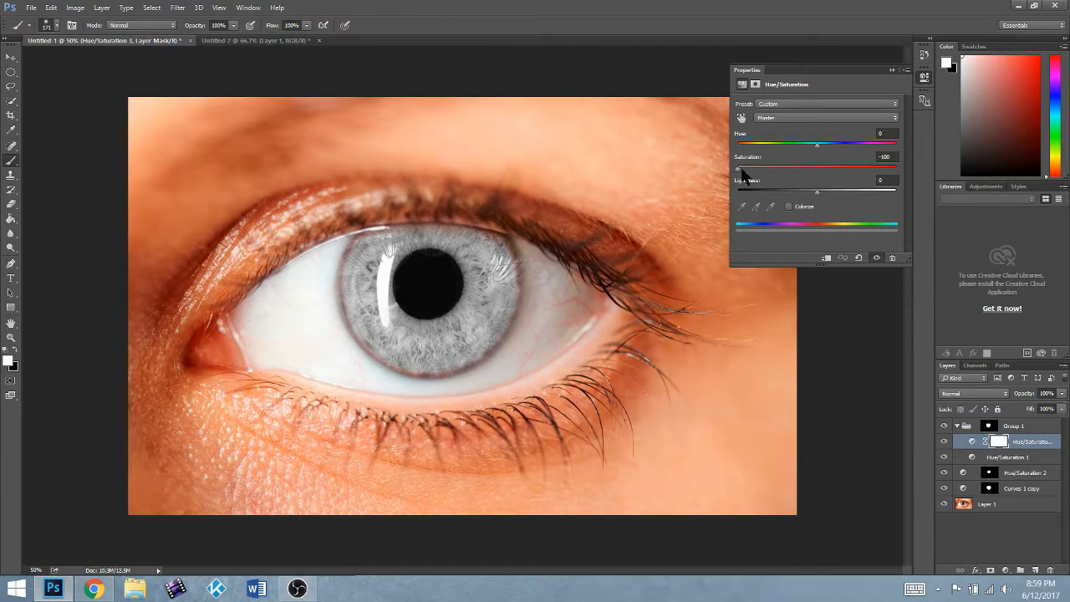
drag(1027, 447, 1011, 493)
click(1021, 424)
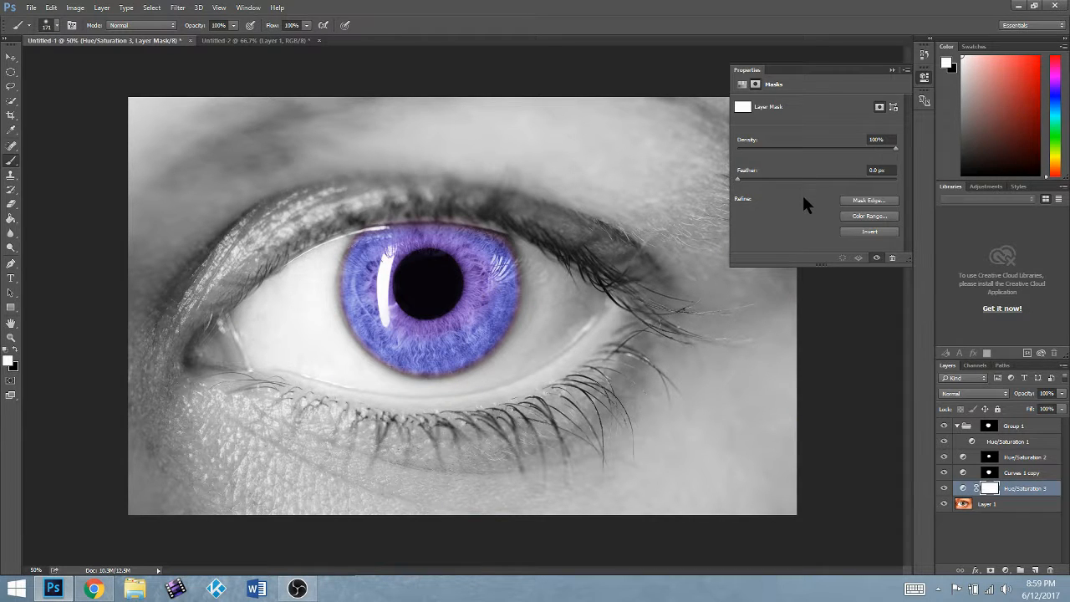
click(1020, 445)
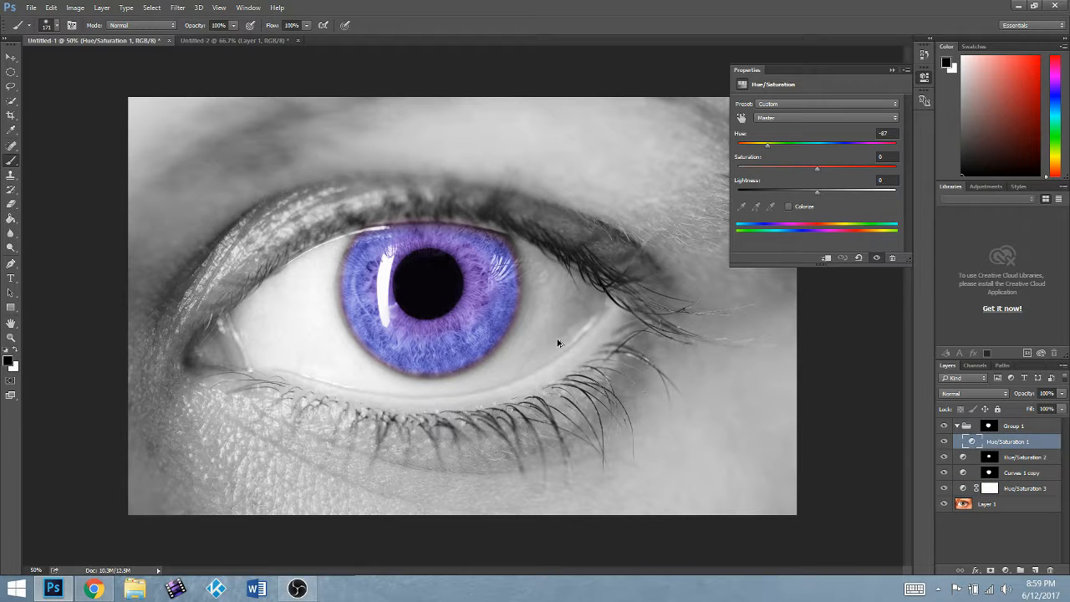
key(ctrl+z)
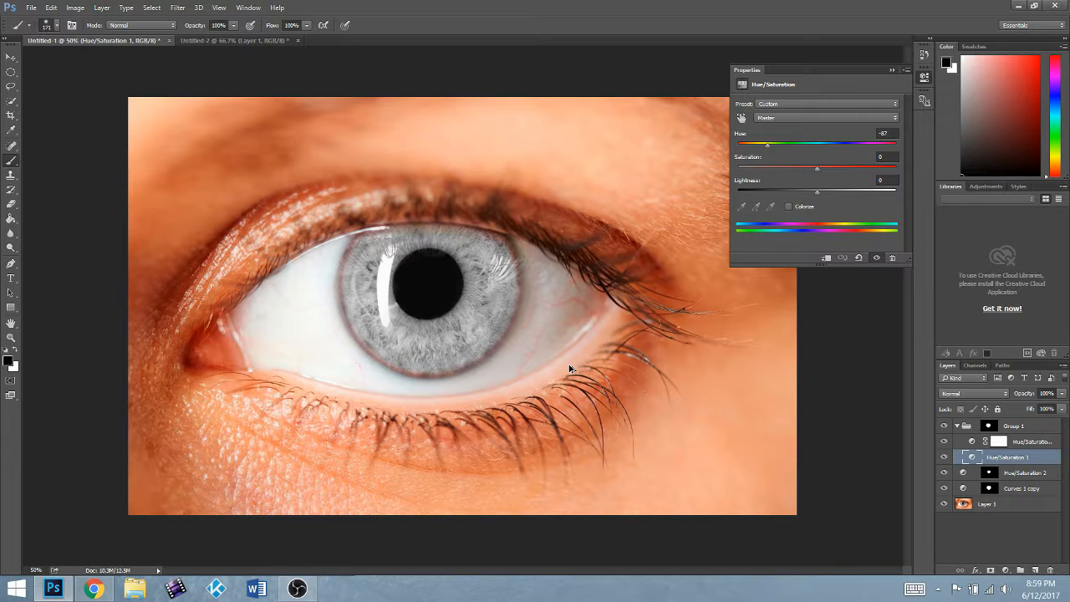
key(ctrl+z)
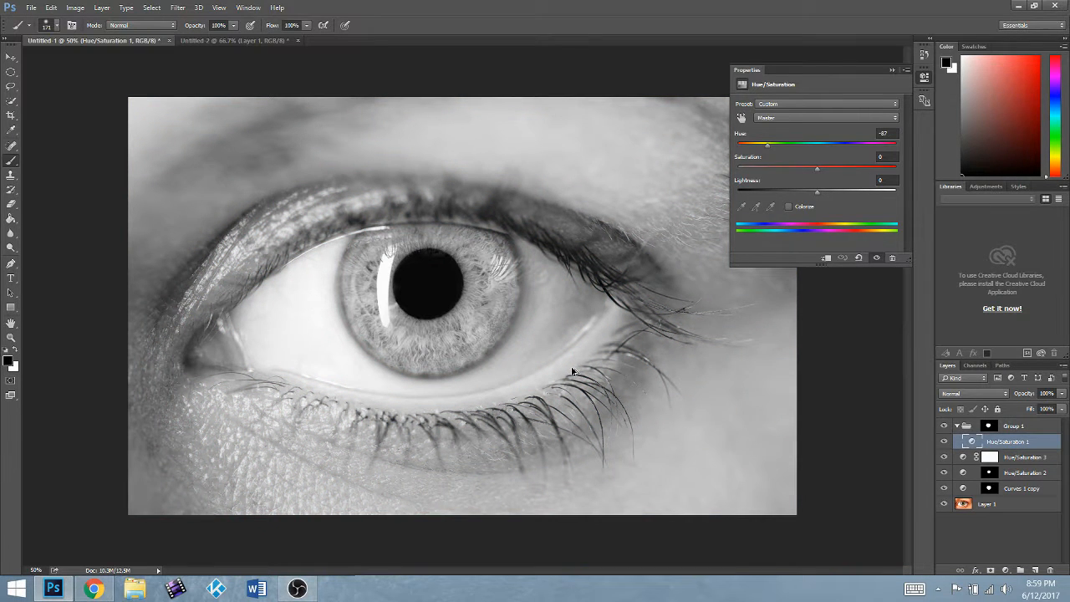
key(ctrl+alt+z)
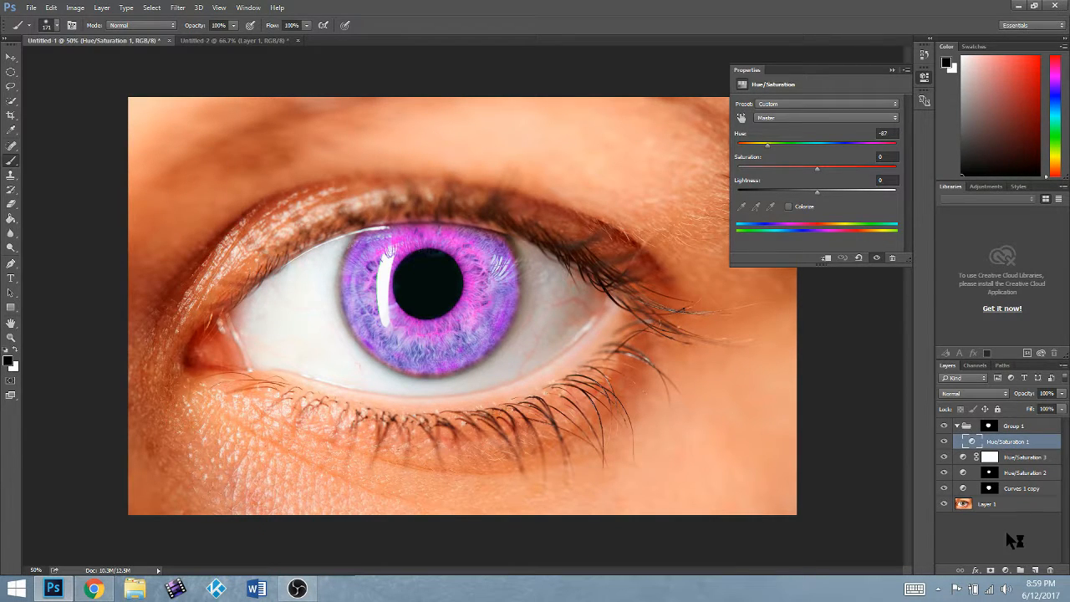
Lower the saturation of Hue/Saturation 3 slightly to -2
click(1016, 466)
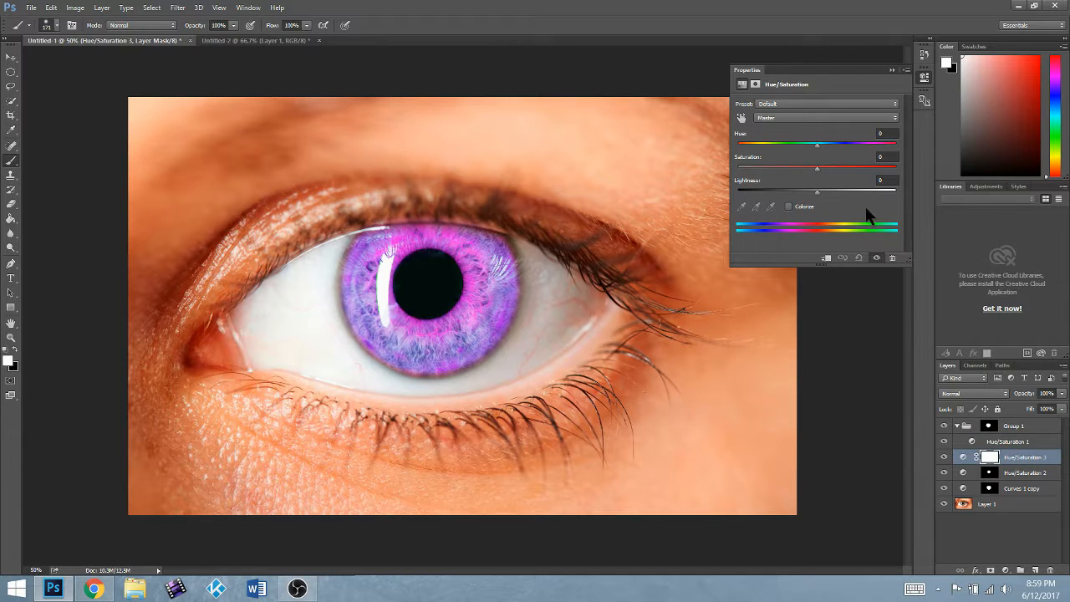
mouse_move(814, 167)
mouse_down()
mouse_move(755, 190)
mouse_move(812, 170)
mouse_up()
click(987, 474)
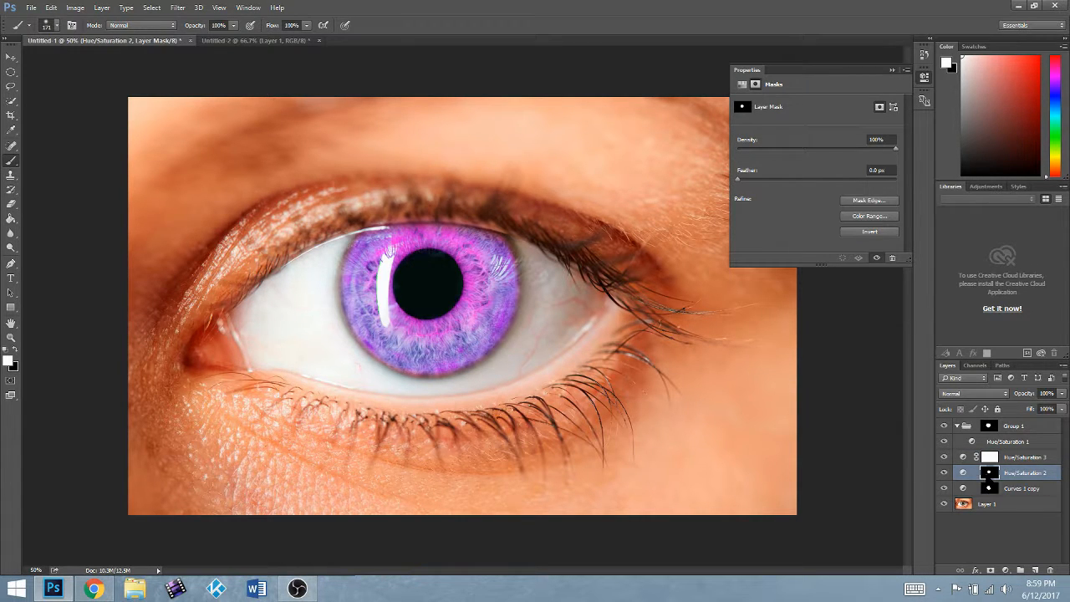
right_click(988, 475)
click(966, 478)
right_click(965, 476)
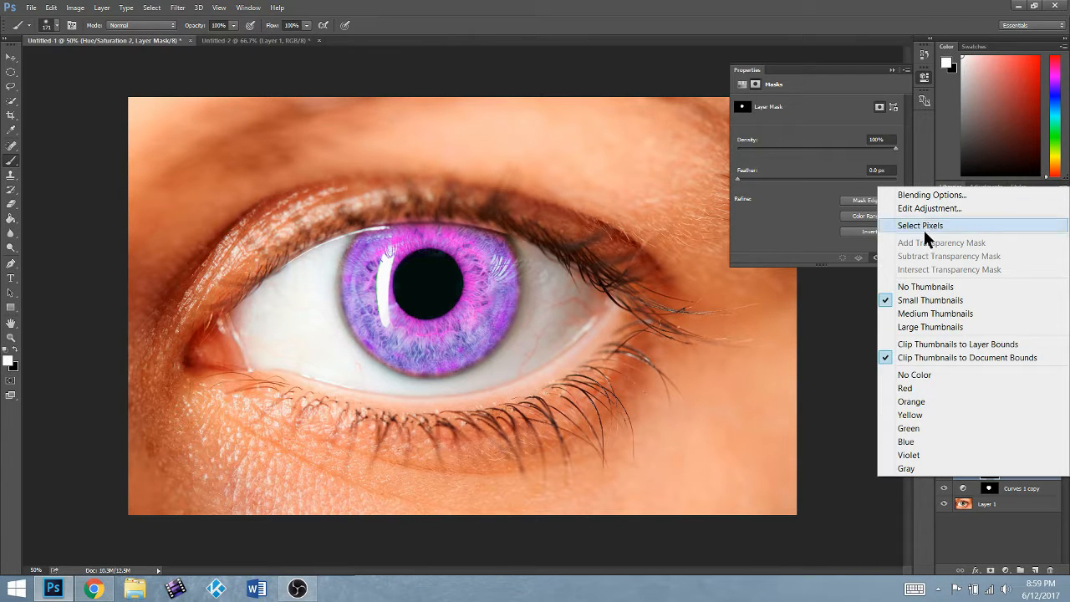
click(1010, 470)
Duplicate Curves 1 copy as Curves 1 copy 2 and move the duplicate's iris mask onto Hue/Saturation 3, replacing its blank mask
click(967, 488)
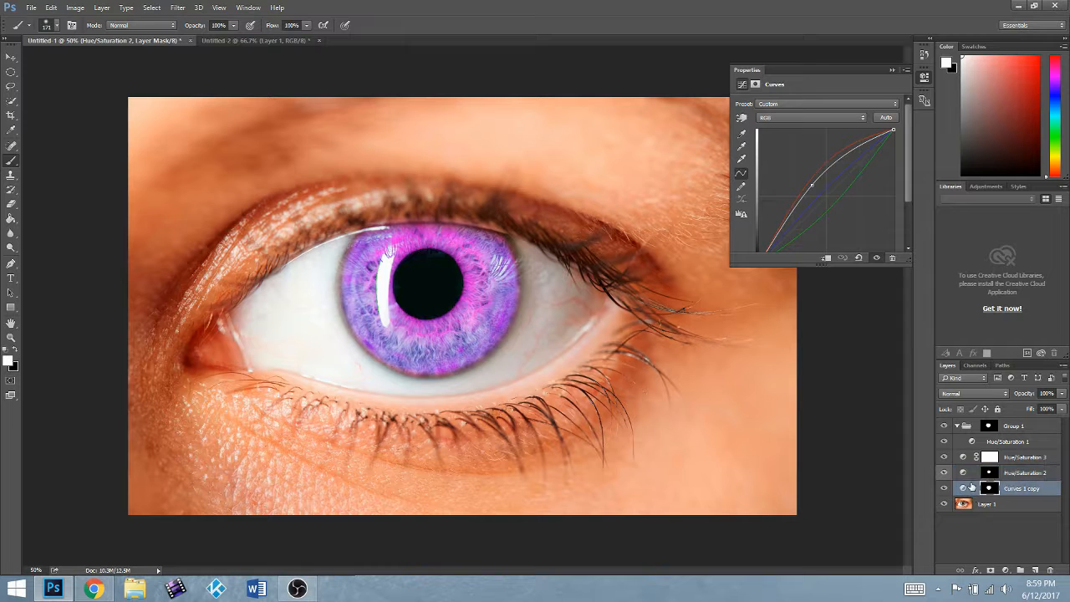
right_click(967, 489)
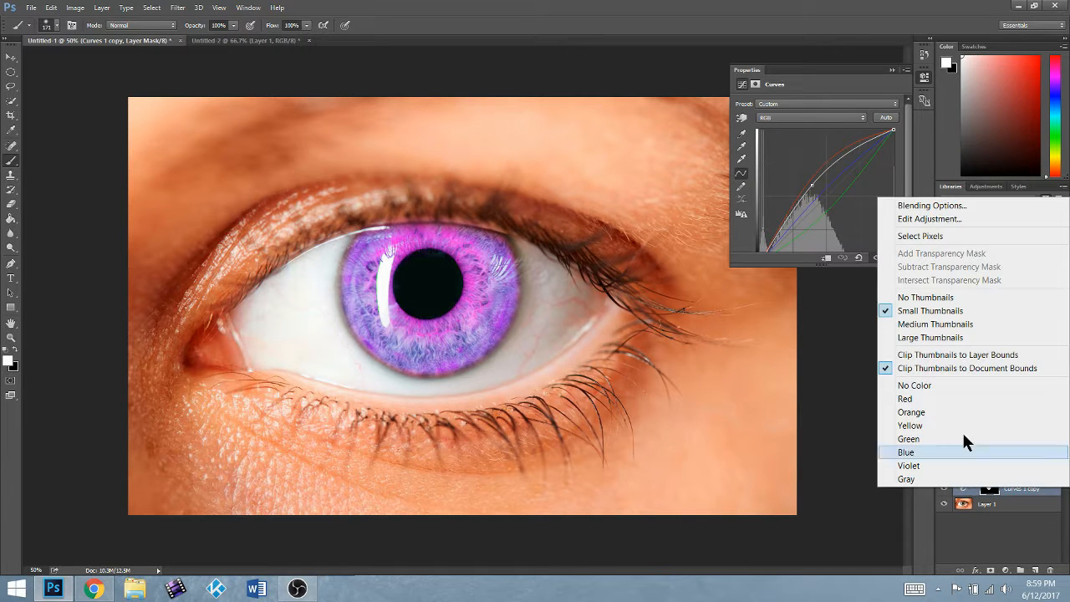
click(1023, 500)
right_click(1021, 488)
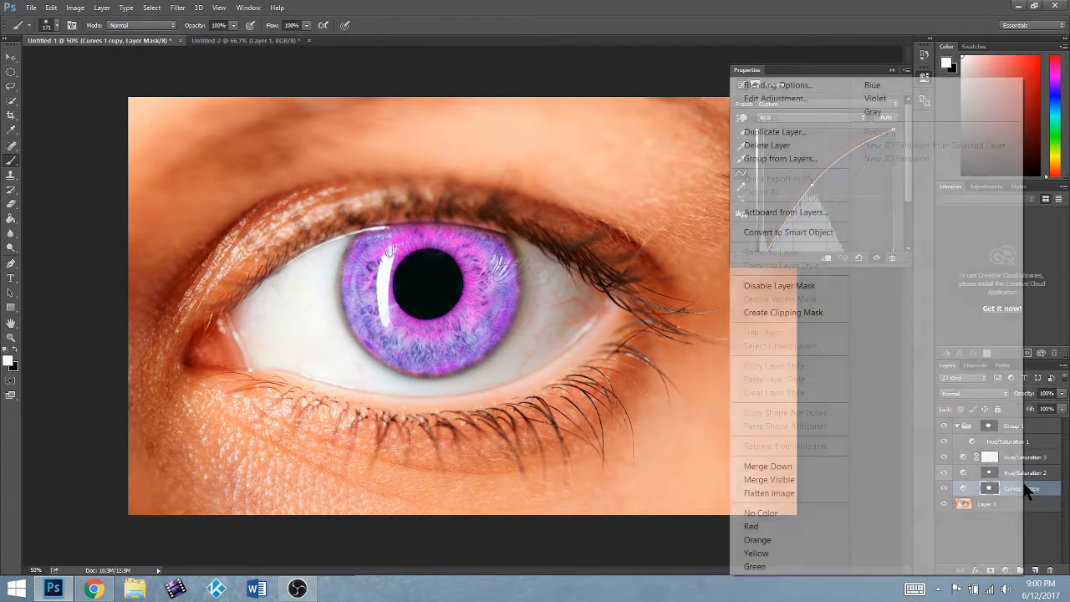
click(795, 127)
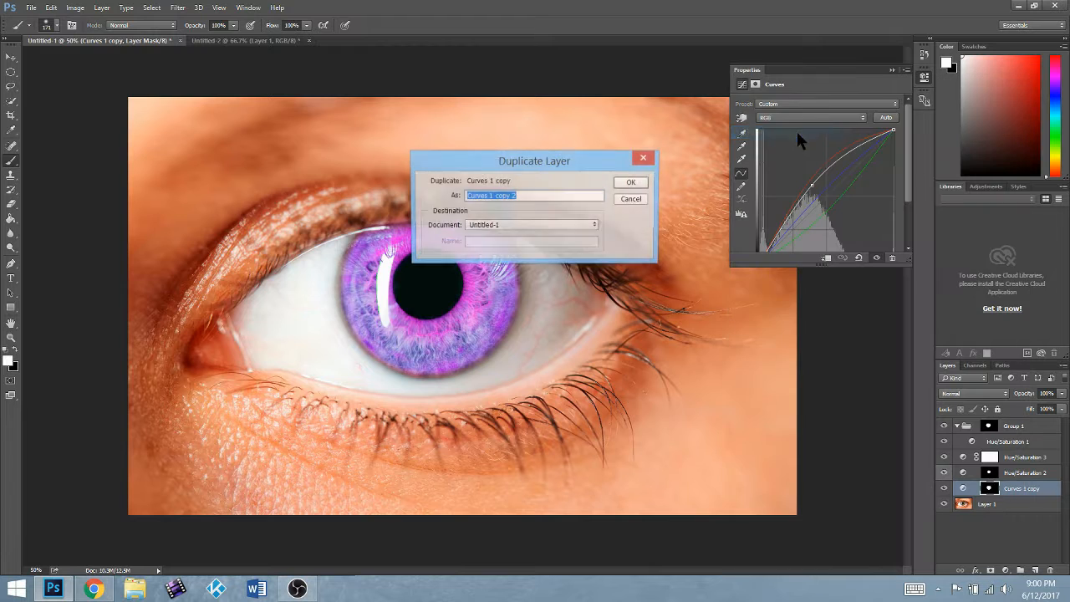
click(632, 183)
drag(986, 489, 991, 457)
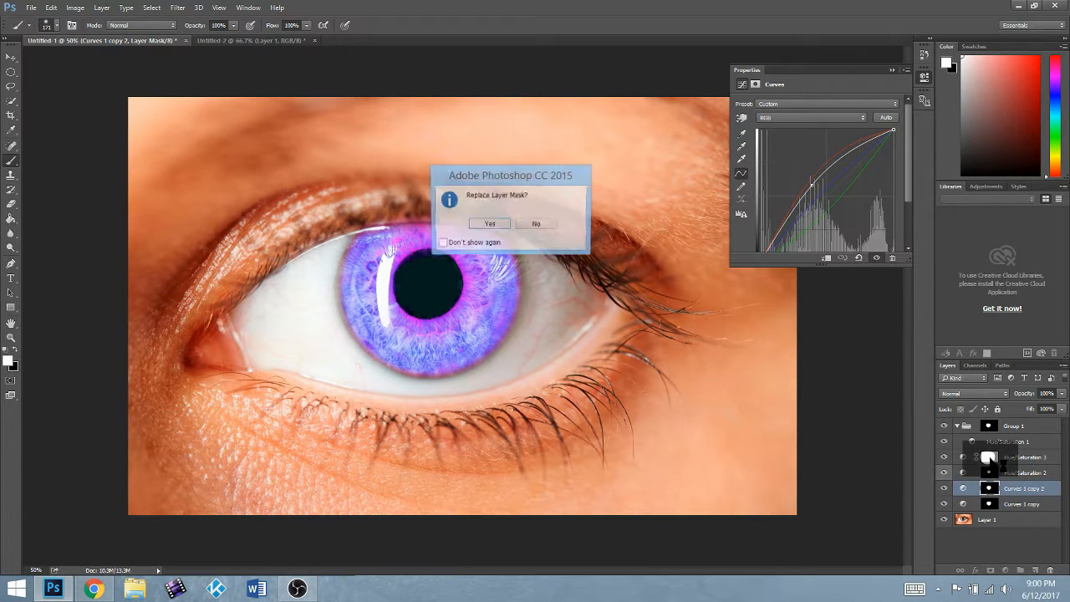
click(490, 224)
Delete the Curves 1 copy 2 layer that no longer has a mask
right_click(981, 491)
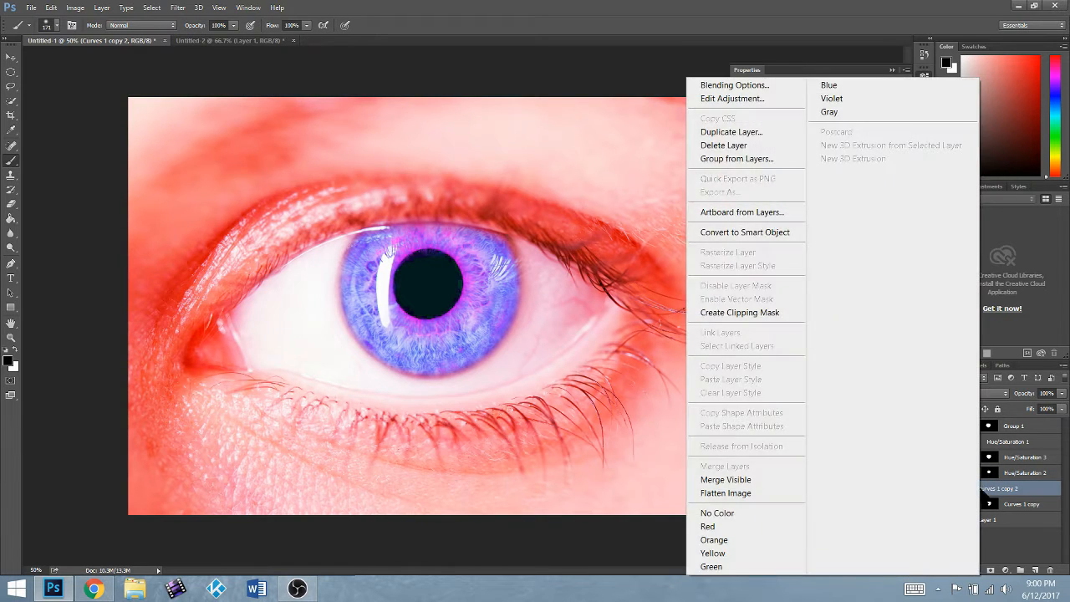
click(727, 145)
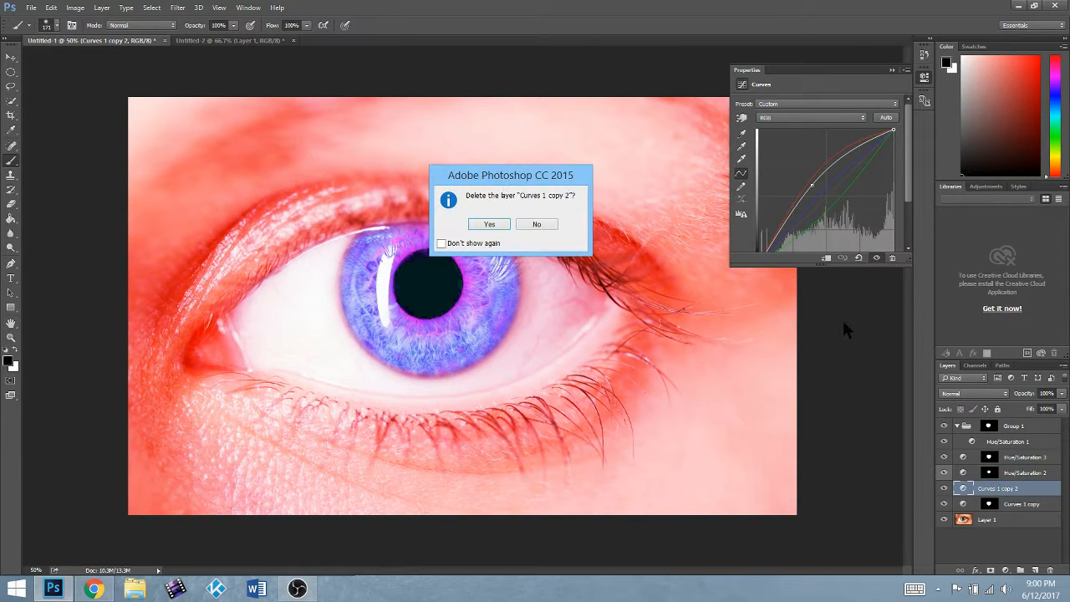
click(502, 224)
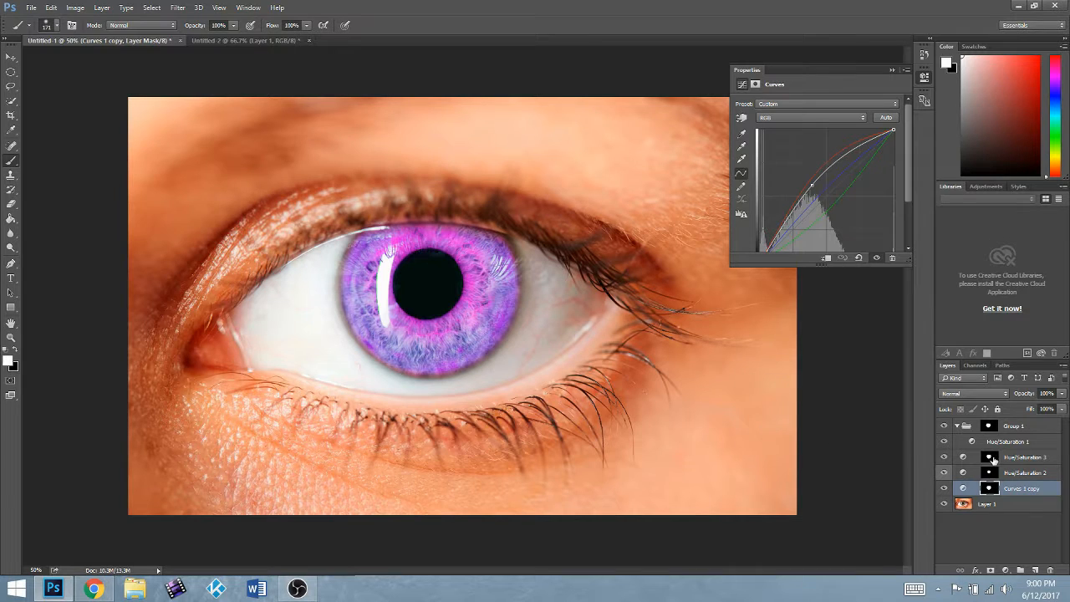
Invert the Hue/Saturation 3 mask and set the layer's saturation to -100 to turn everything outside the iris grey
click(989, 457)
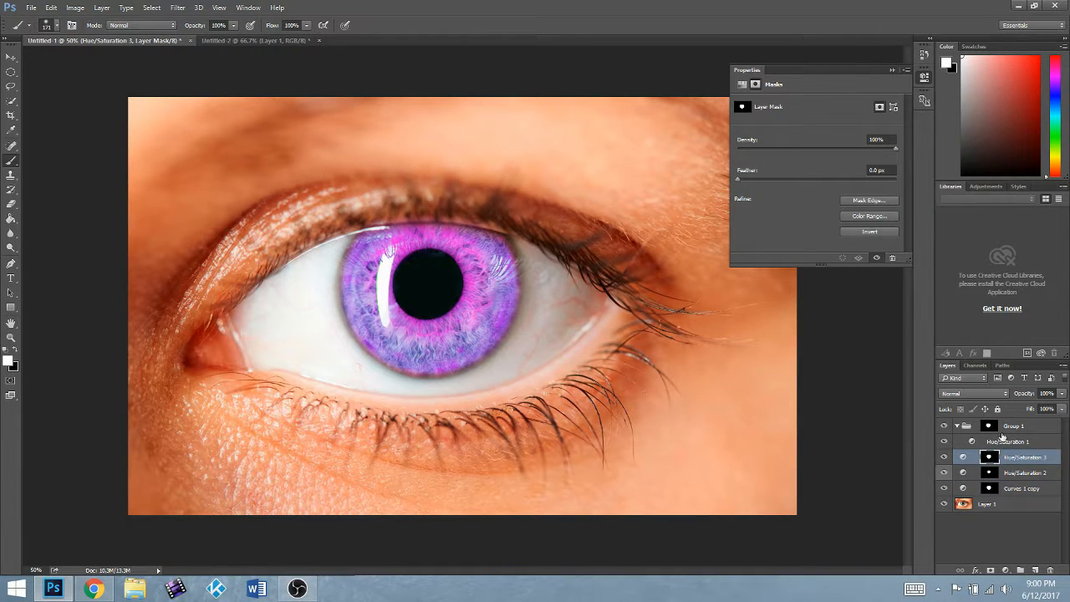
click(741, 84)
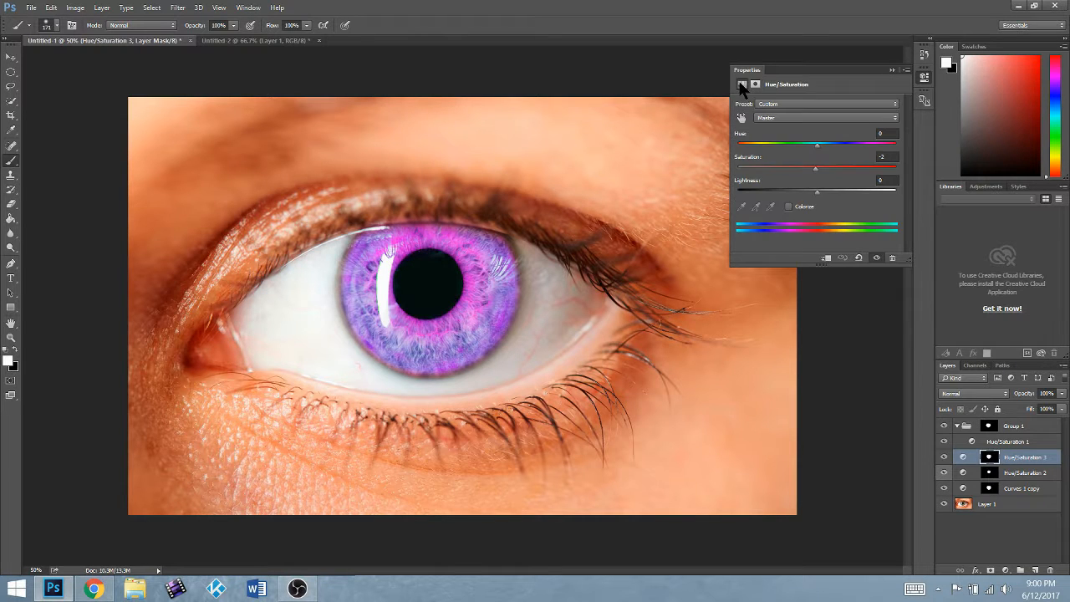
mouse_move(815, 170)
mouse_down()
mouse_move(739, 171)
mouse_move(810, 166)
mouse_up()
click(755, 85)
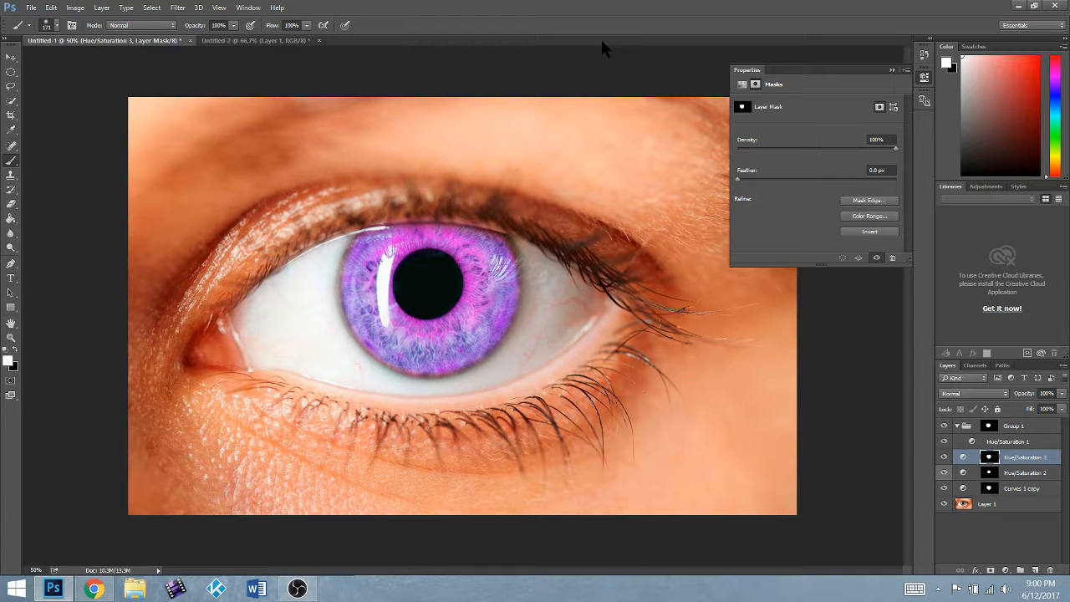
key(ctrl+i)
click(741, 84)
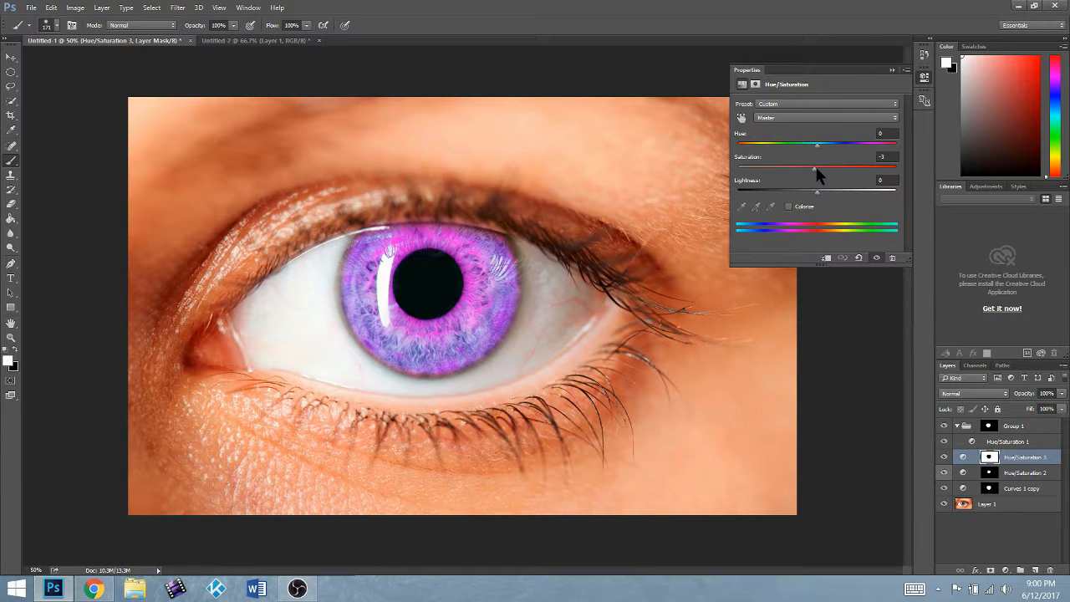
drag(796, 166, 724, 178)
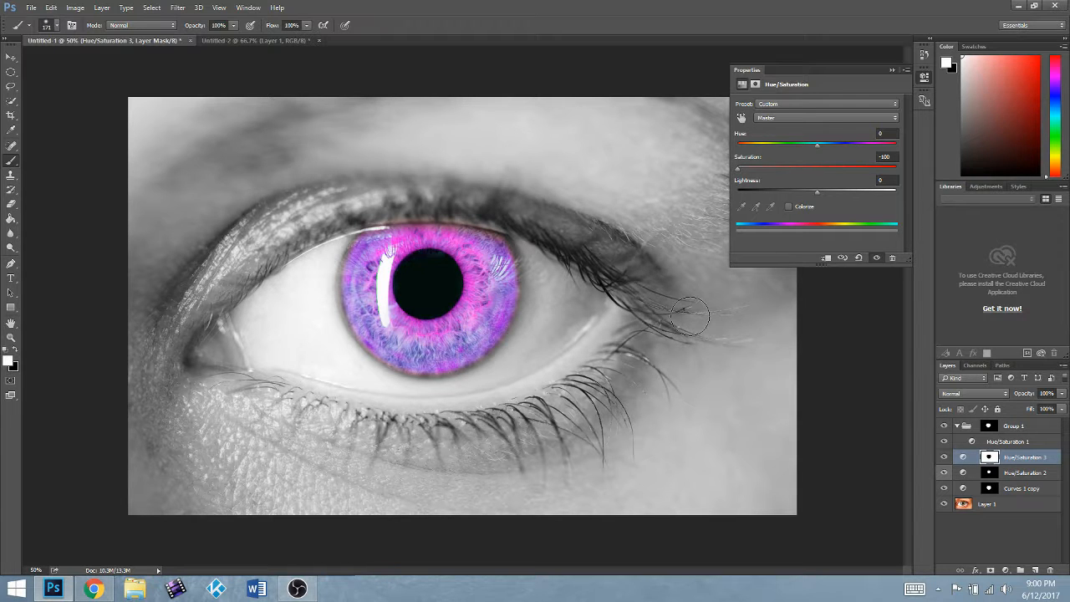
In the Untitled-2 car document, add a Hue/Saturation adjustment layer above Layer 1 and target the Reds range
click(202, 42)
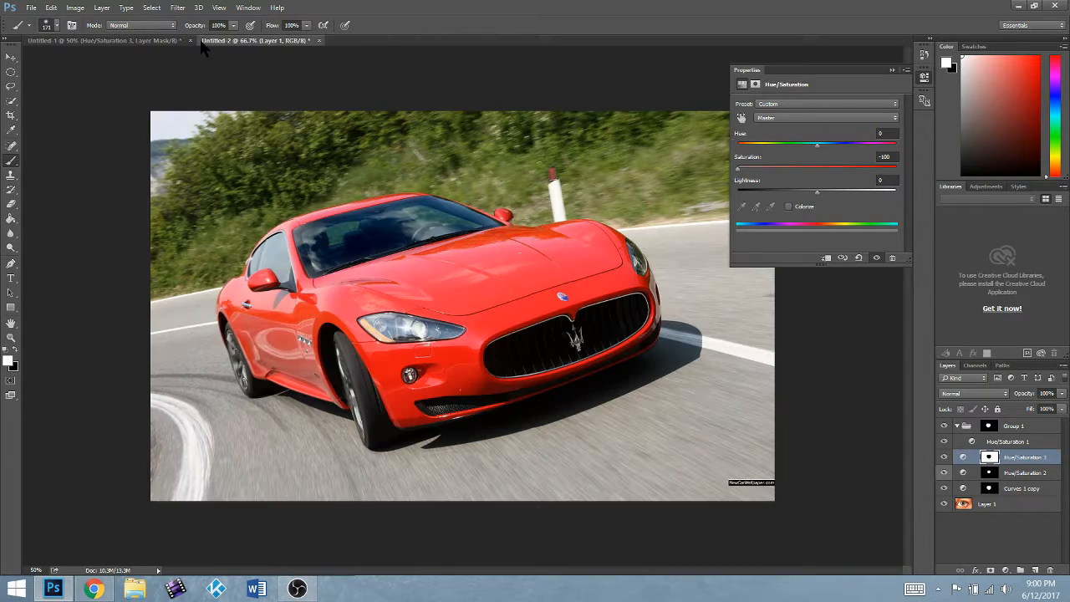
click(923, 76)
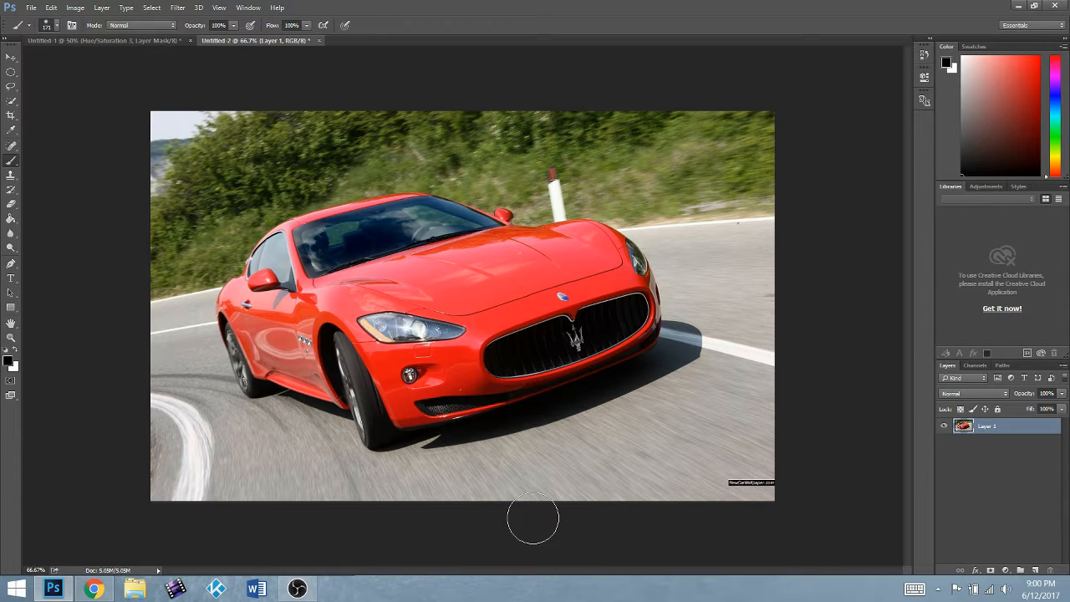
click(1006, 570)
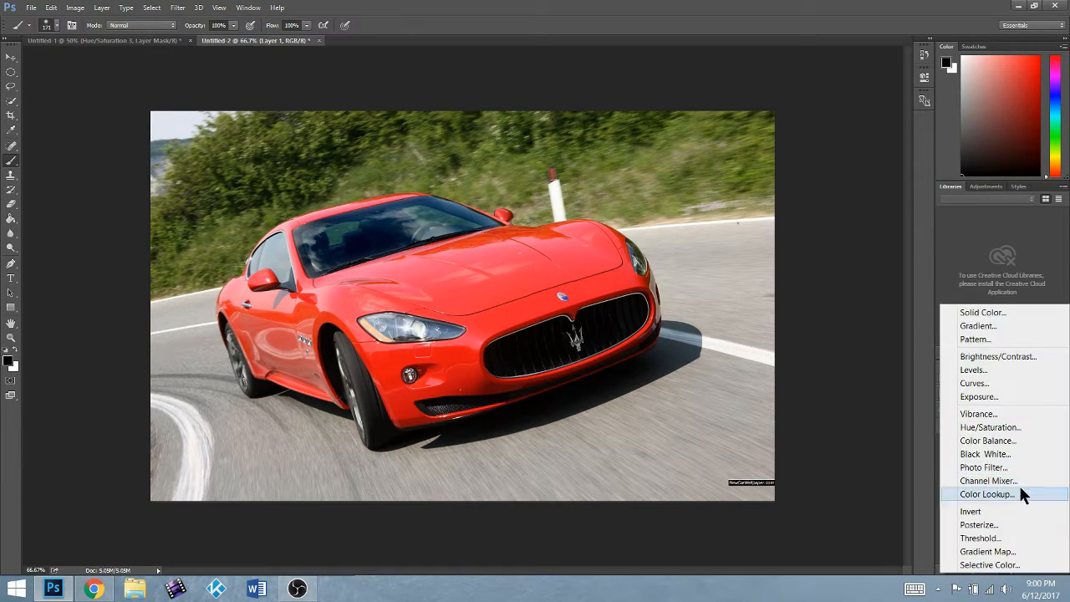
click(1006, 427)
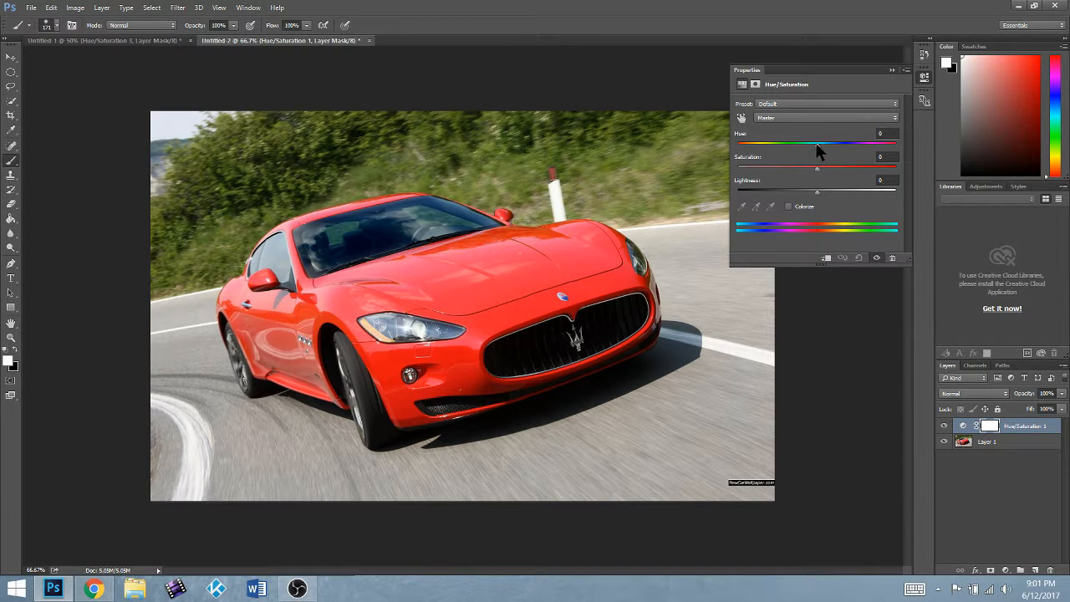
click(813, 116)
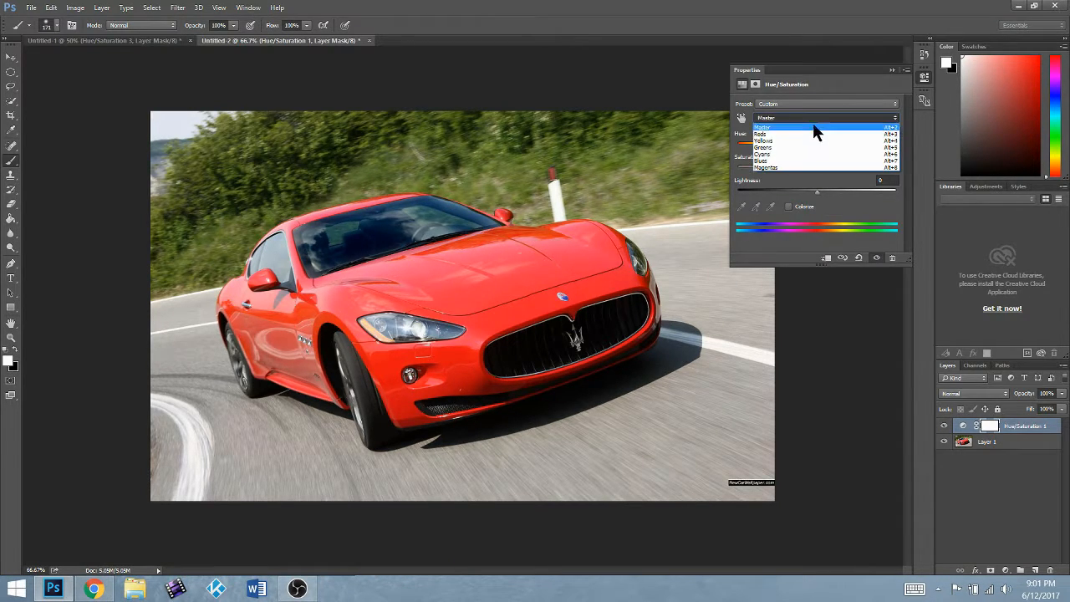
click(807, 135)
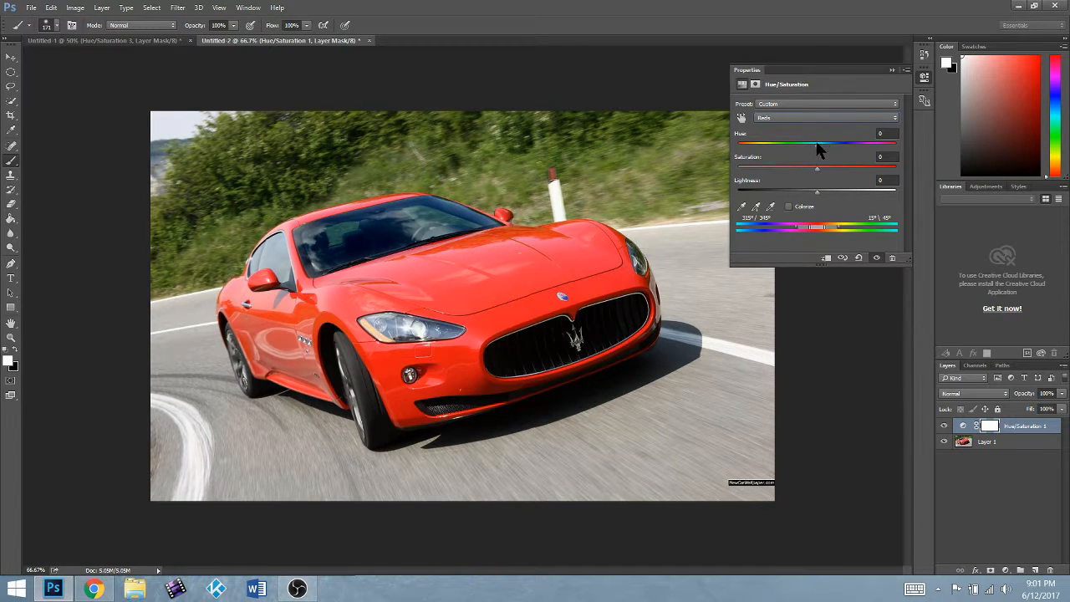
Set the Reds hue to -70 and paint black on the Hue/Saturation 1 mask over the roadside post's tip to exclude it from the recolouring
mouse_move(794, 147)
mouse_down()
mouse_move(765, 153)
mouse_move(903, 139)
mouse_move(774, 146)
mouse_up()
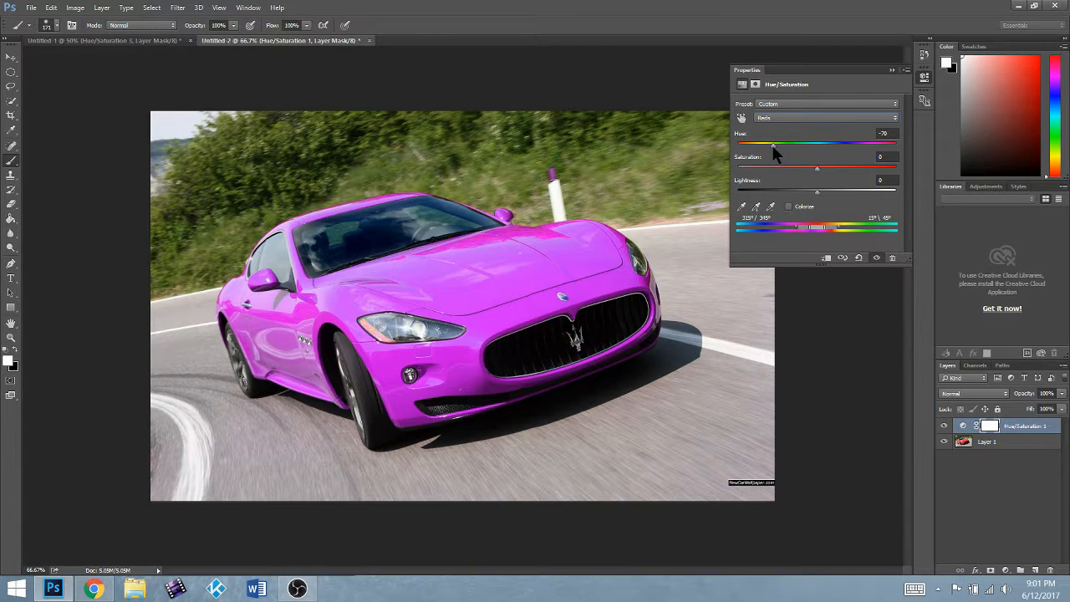
click(755, 85)
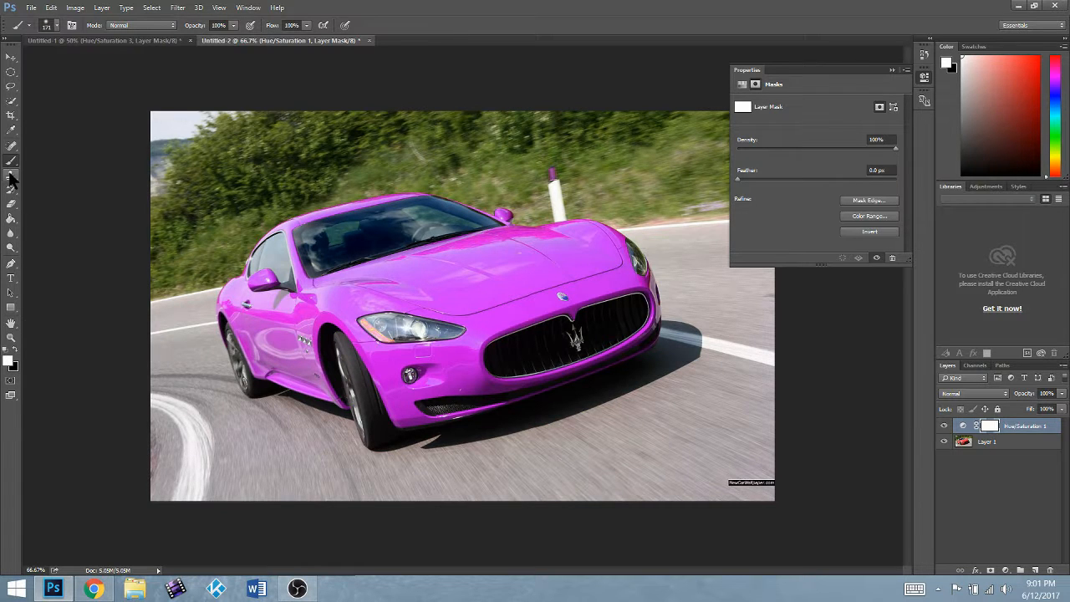
click(16, 355)
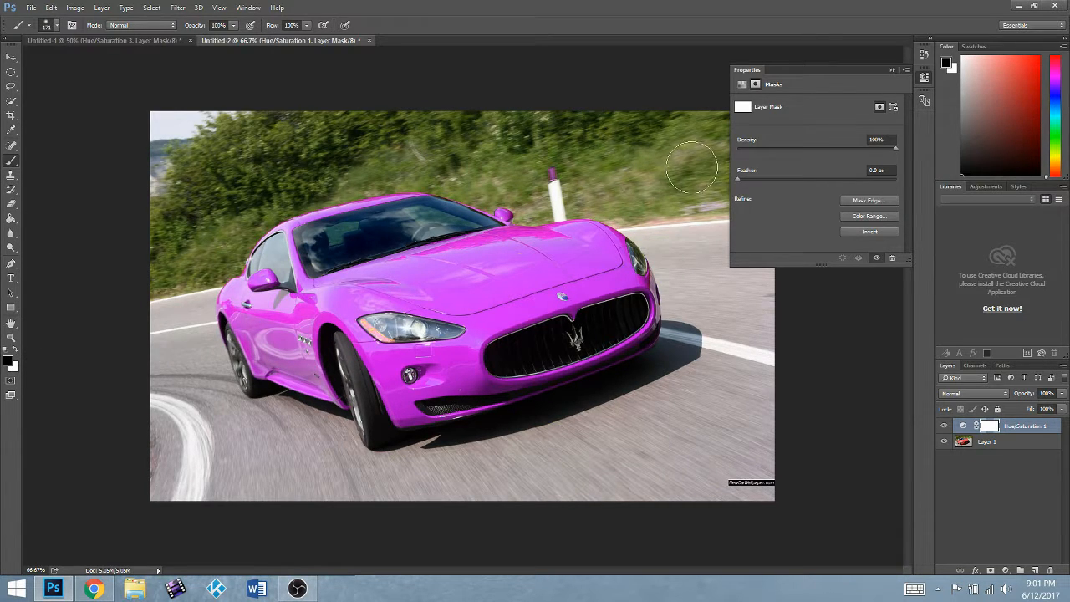
drag(563, 166, 560, 160)
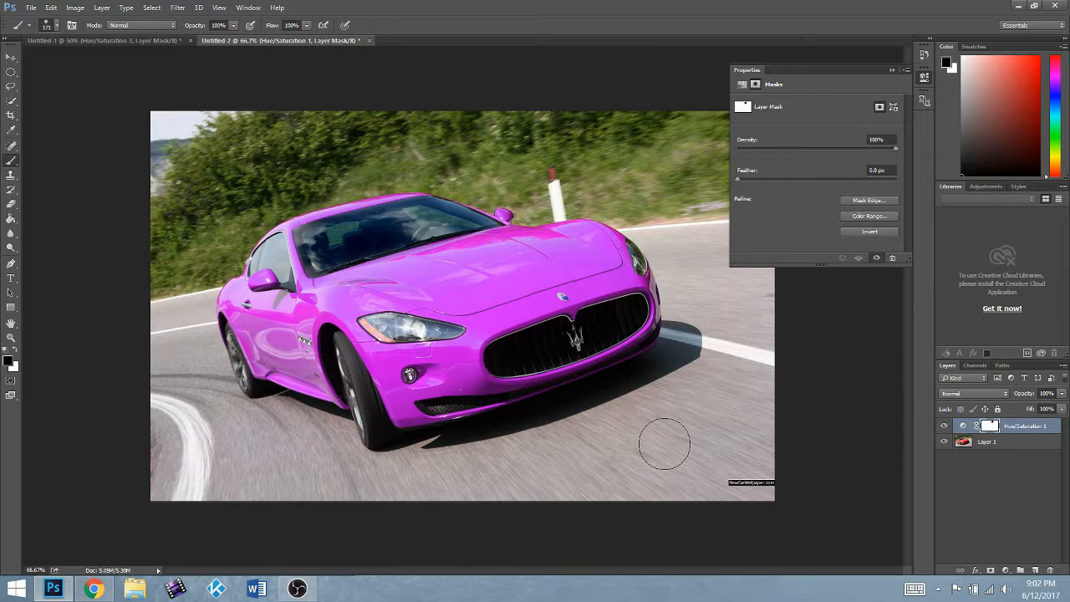
In the Untitled-1 eye document, hide all adjustment layers and the group above Layer 1, and show them again to compare before and after
click(148, 40)
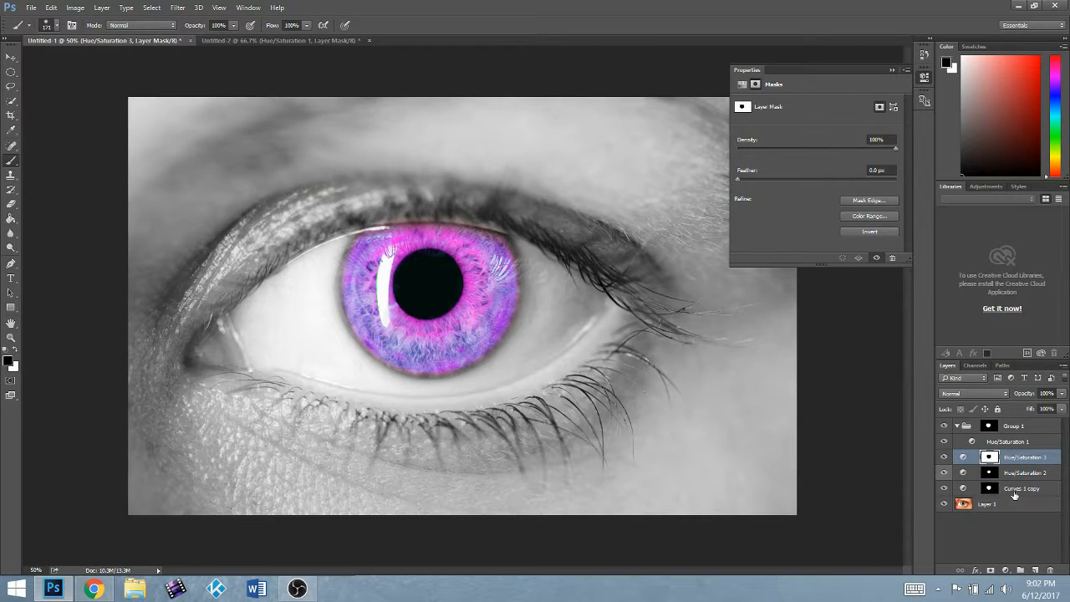
click(944, 427)
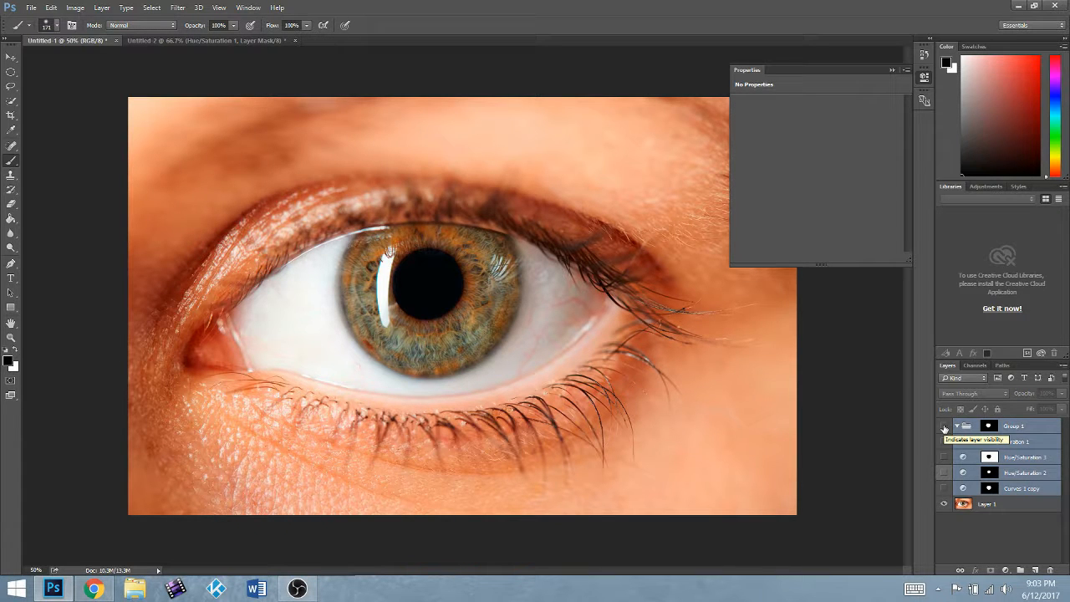
click(945, 427)
click(944, 441)
drag(944, 456, 945, 489)
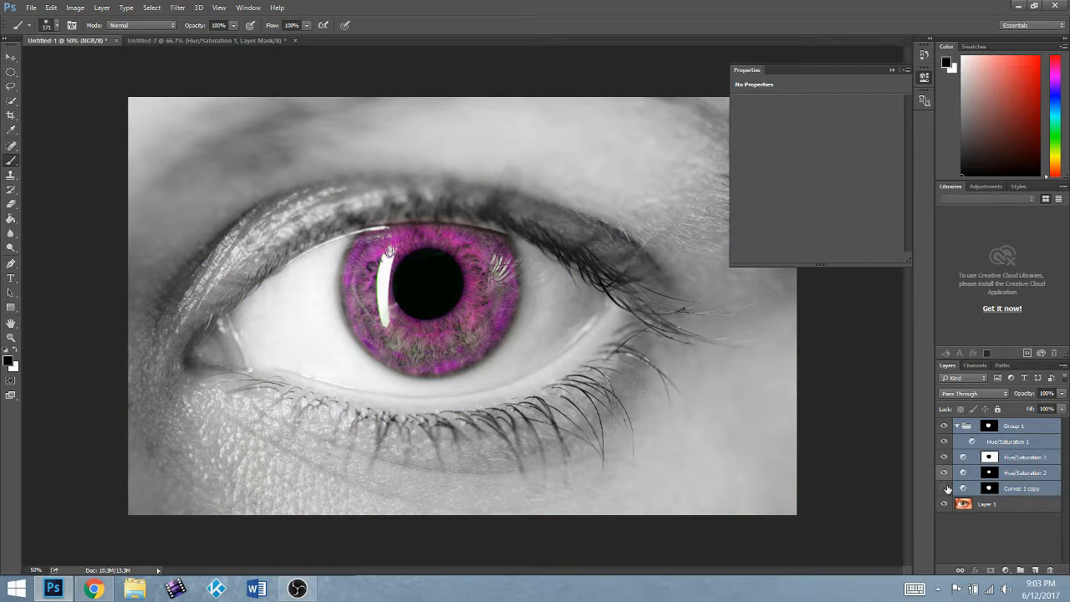
In the Untitled-2 car document, hide and reshow Hue/Saturation 1 to compare the car colours, and collapse the adjustment properties to view the whole image
click(223, 41)
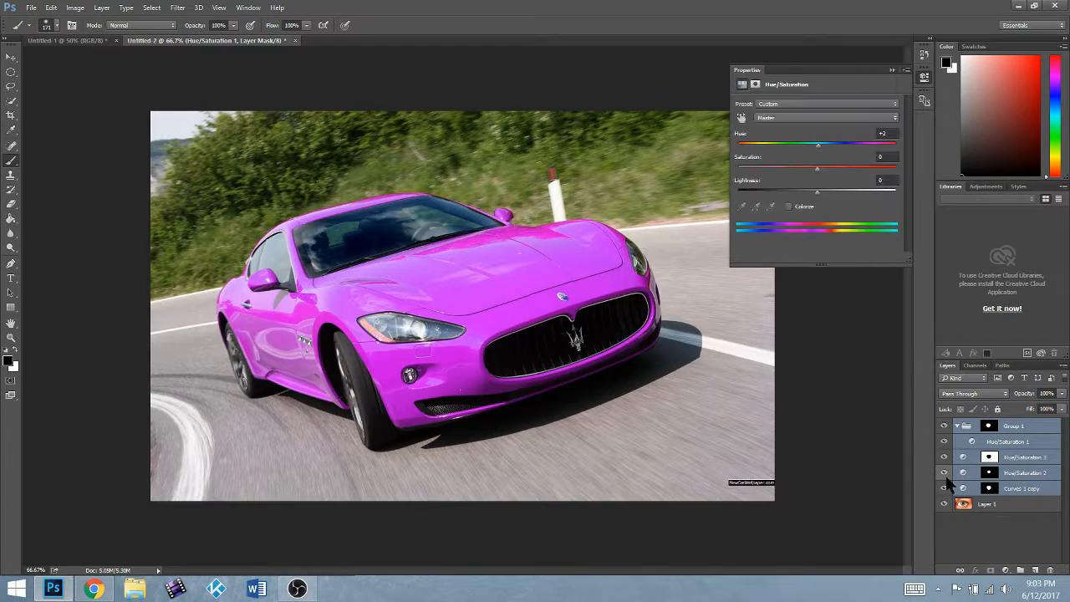
click(944, 426)
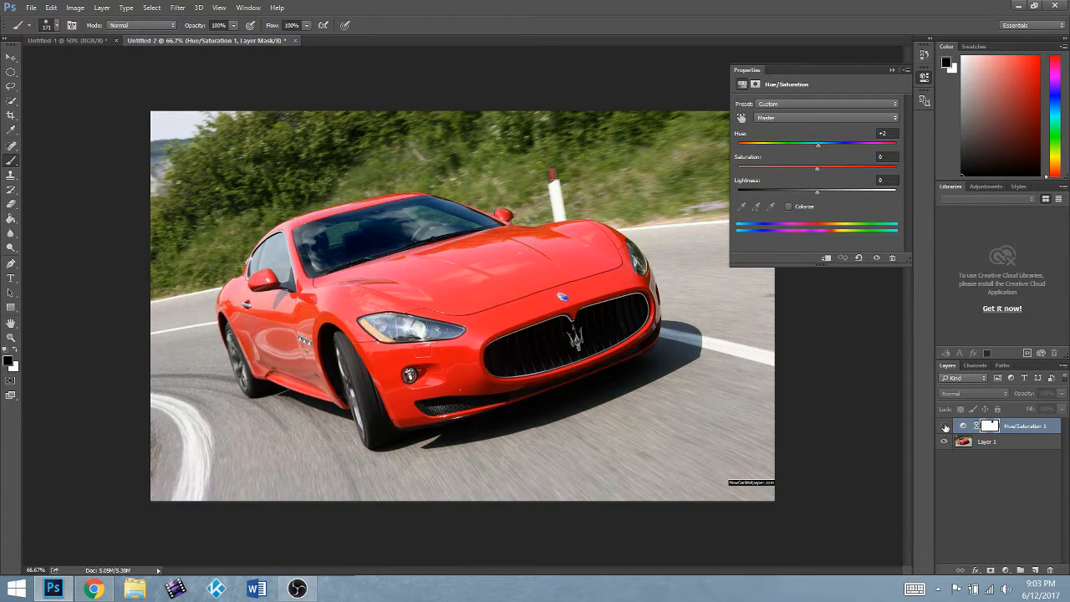
click(945, 426)
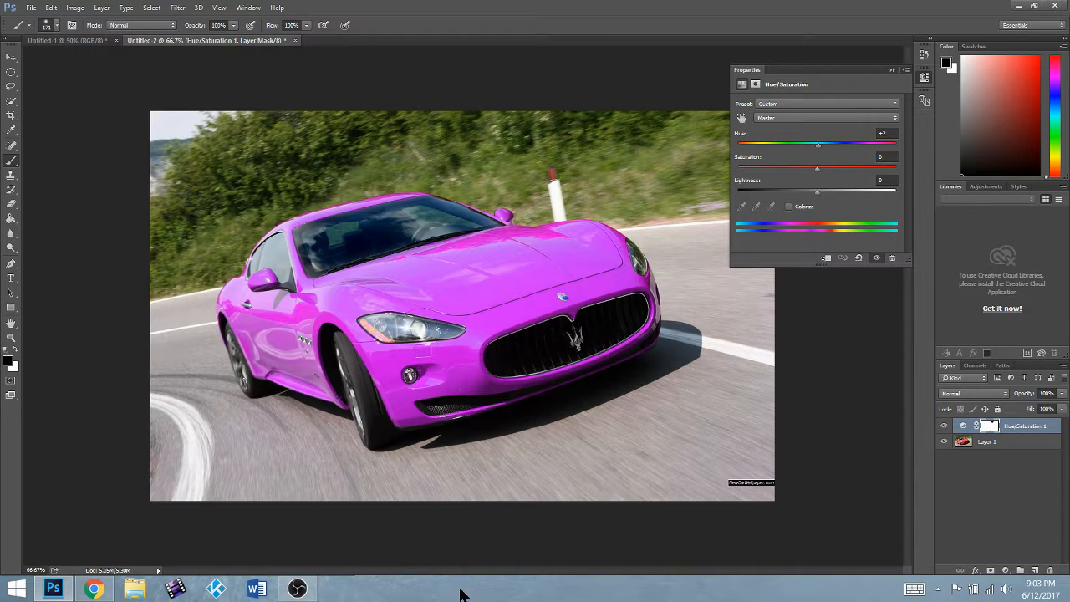
click(923, 78)
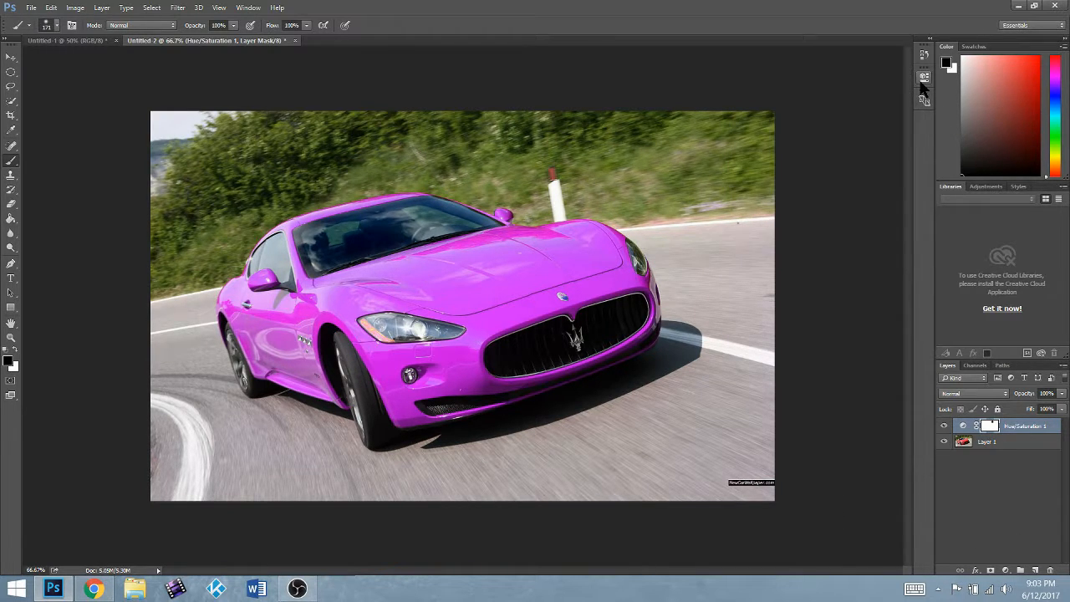